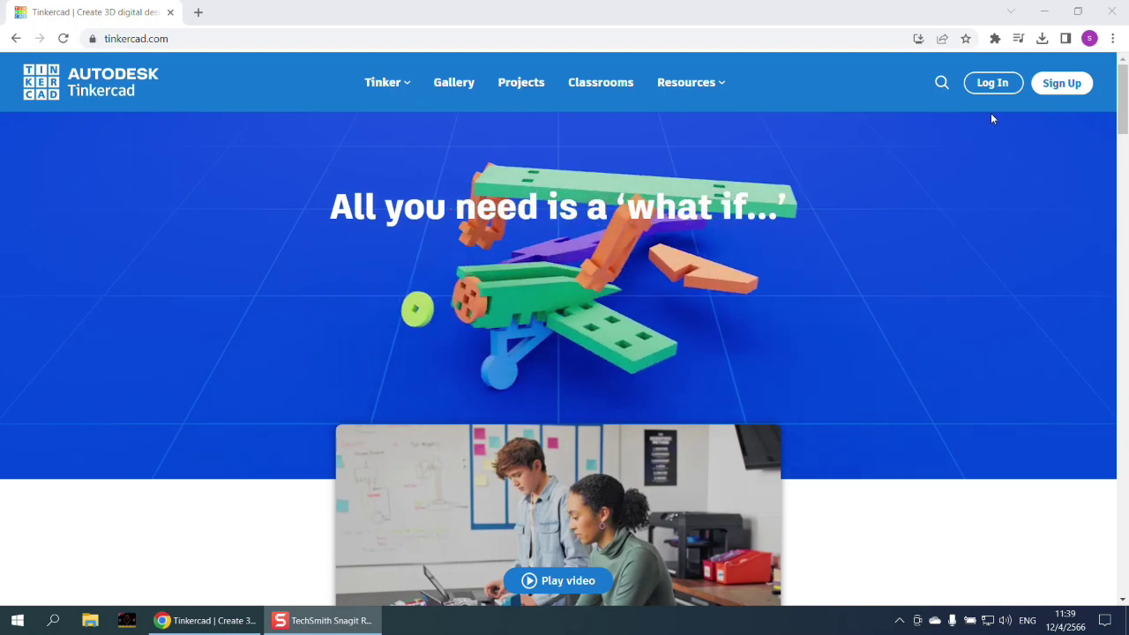
- Log in to Tinkercad with a personal account using Google sign-in
click(991, 84)
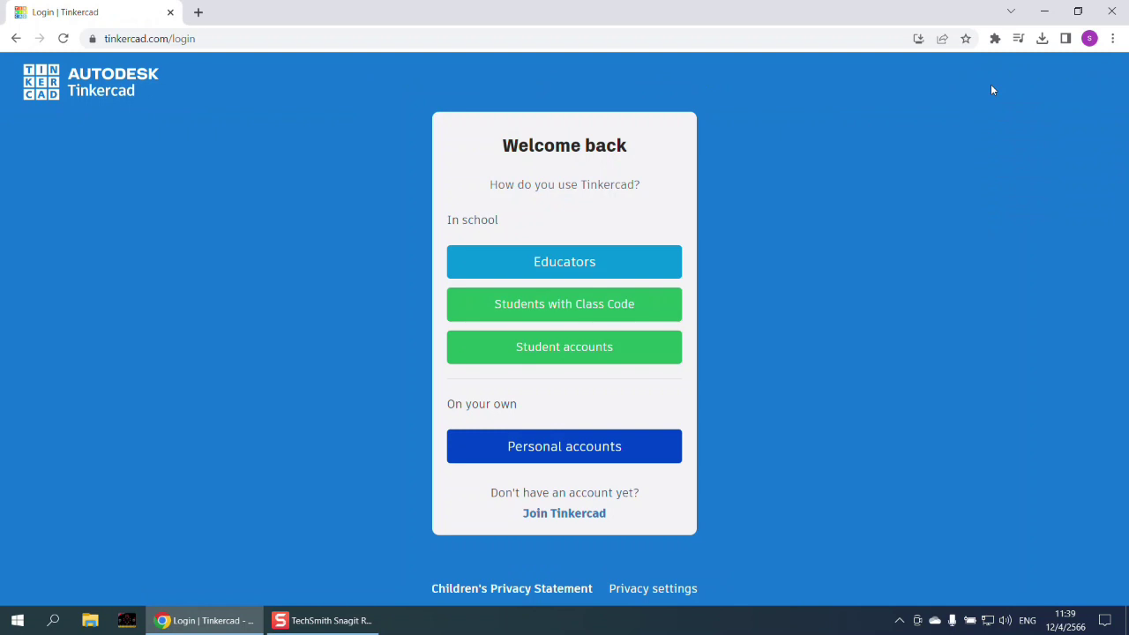
click(533, 453)
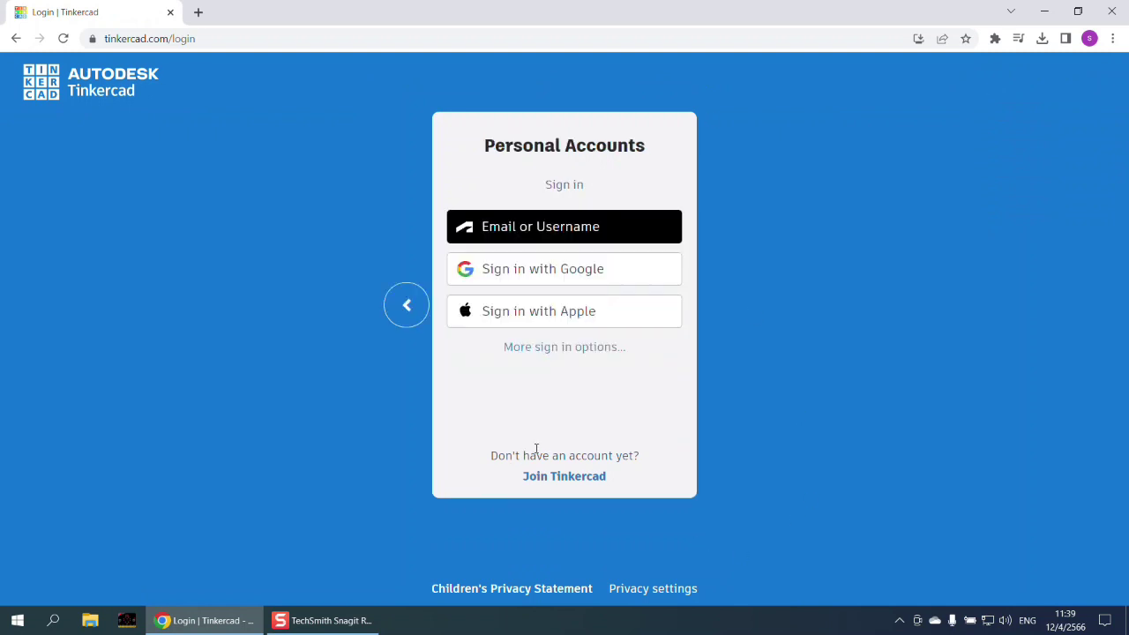
click(578, 278)
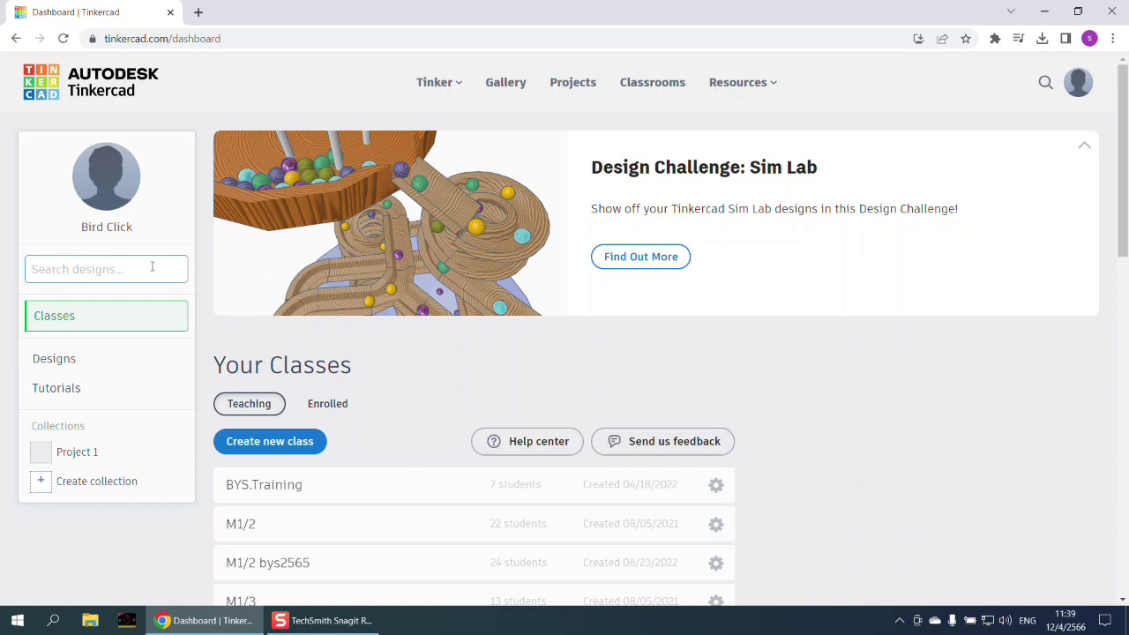
- Go to your own designs on the dashboard and create a new 3D design
click(47, 359)
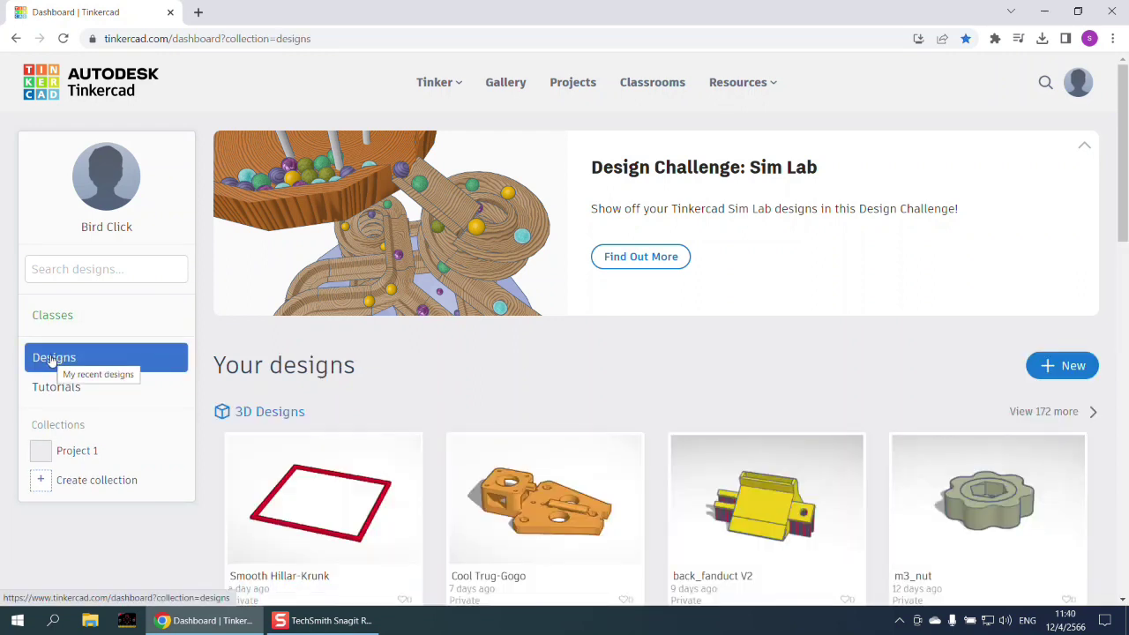
drag(1124, 140, 1126, 185)
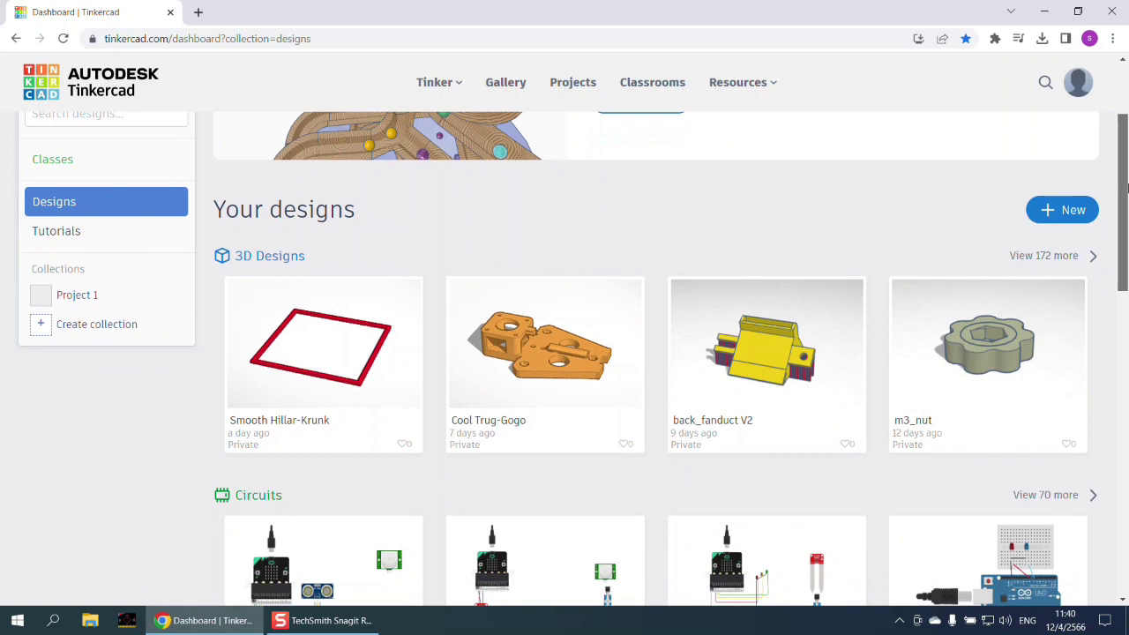
click(1064, 215)
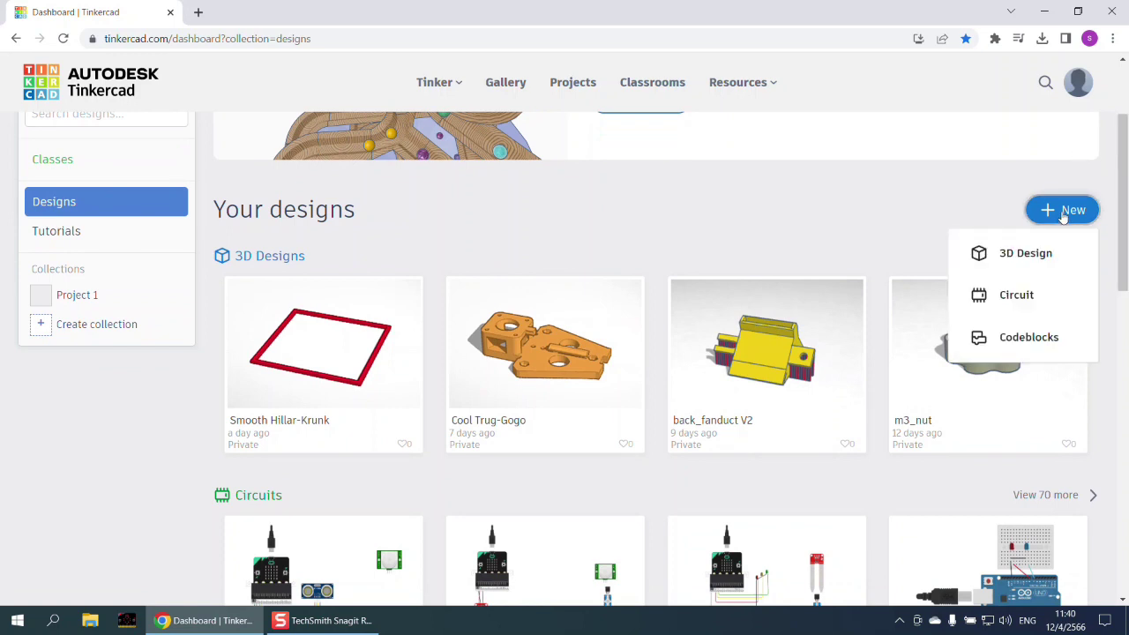
click(1031, 259)
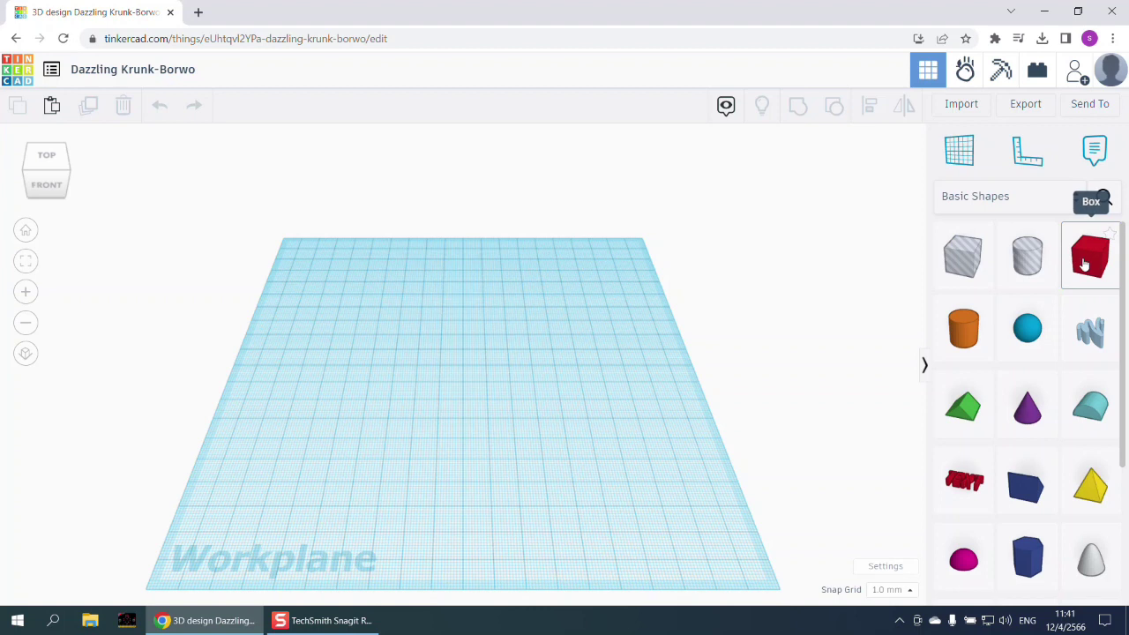
- Place a solid red box on the workplane and set its footprint to 80 × 80 mm
drag(1085, 264, 410, 346)
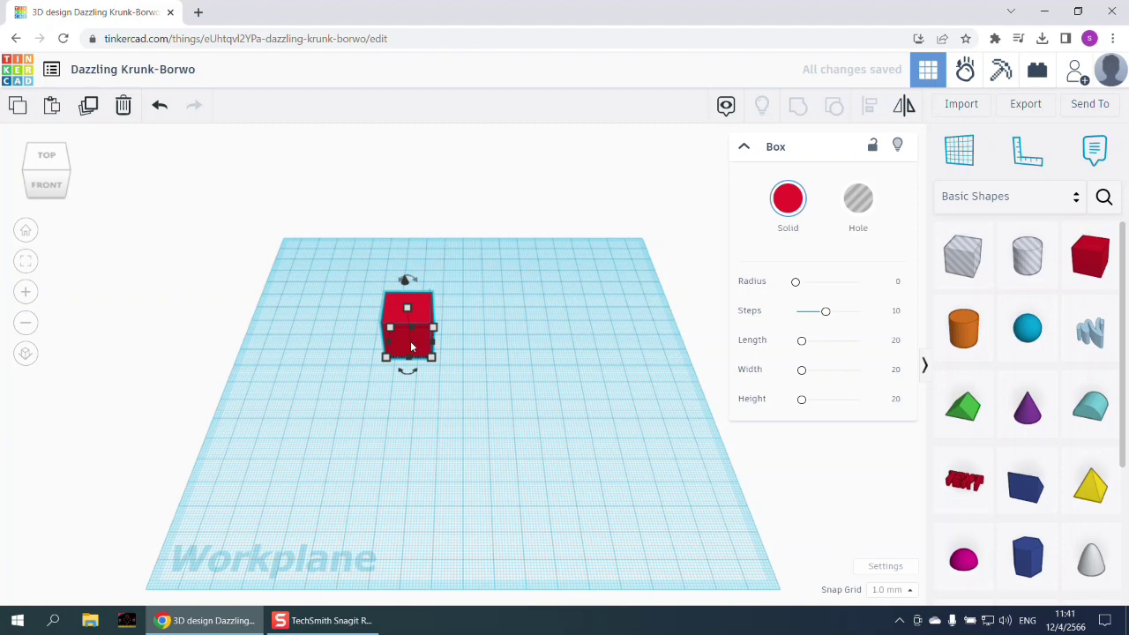
mouse_move(434, 362)
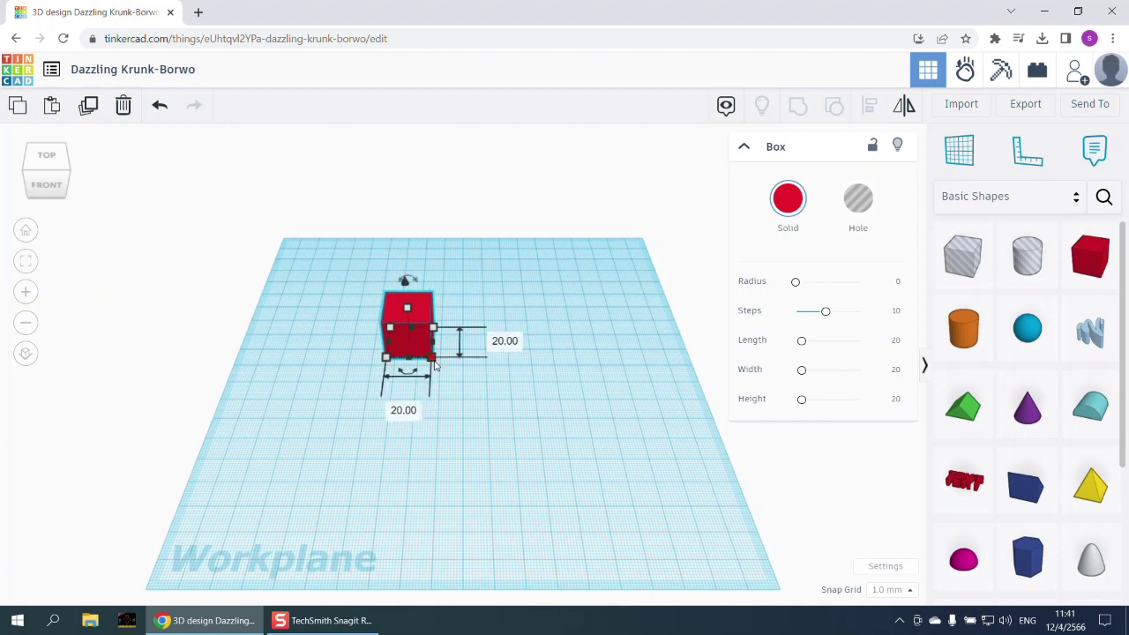
click(406, 410)
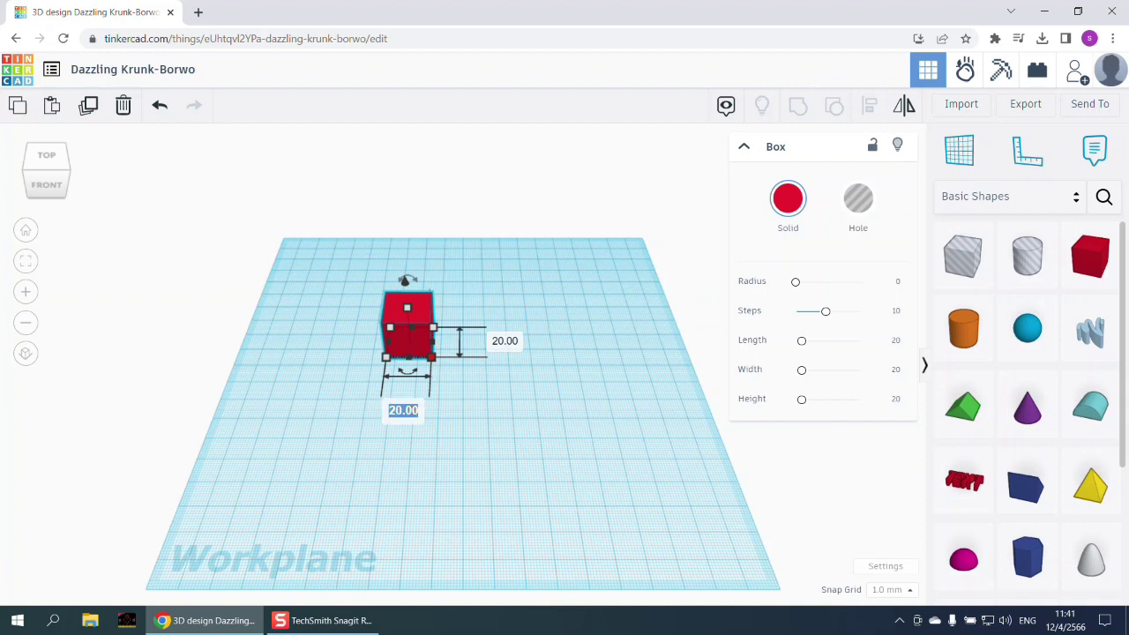
text(80)
key(Return)
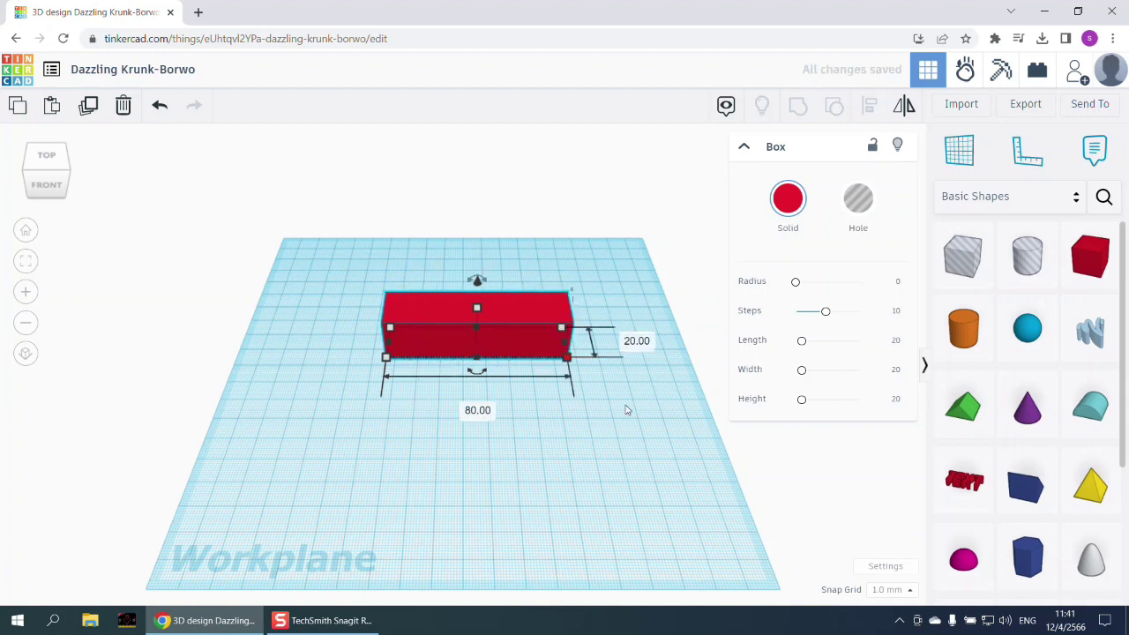
click(637, 342)
text(80)
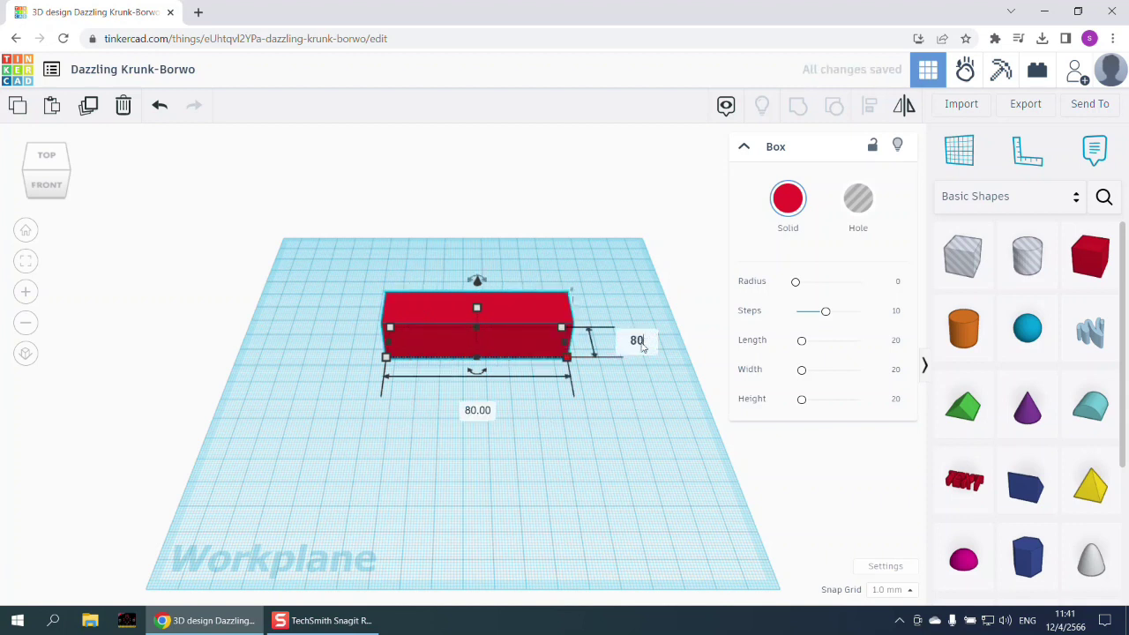
key(Return)
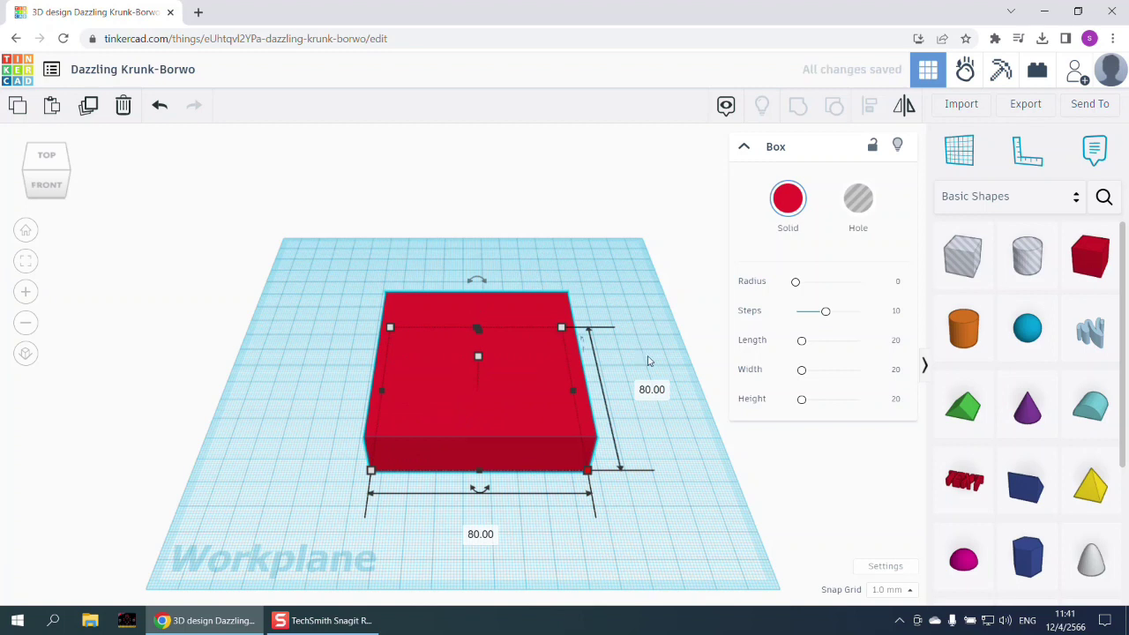
click(706, 512)
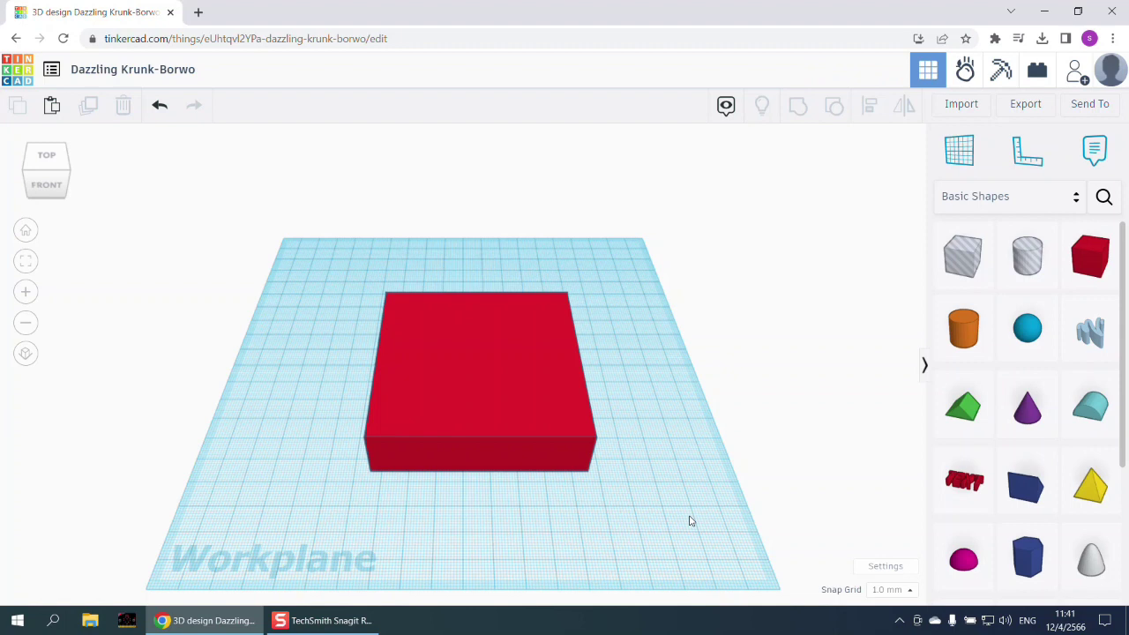
- Set the red box's height to 2 mm to make a thin plate
right_drag(726, 527, 630, 498)
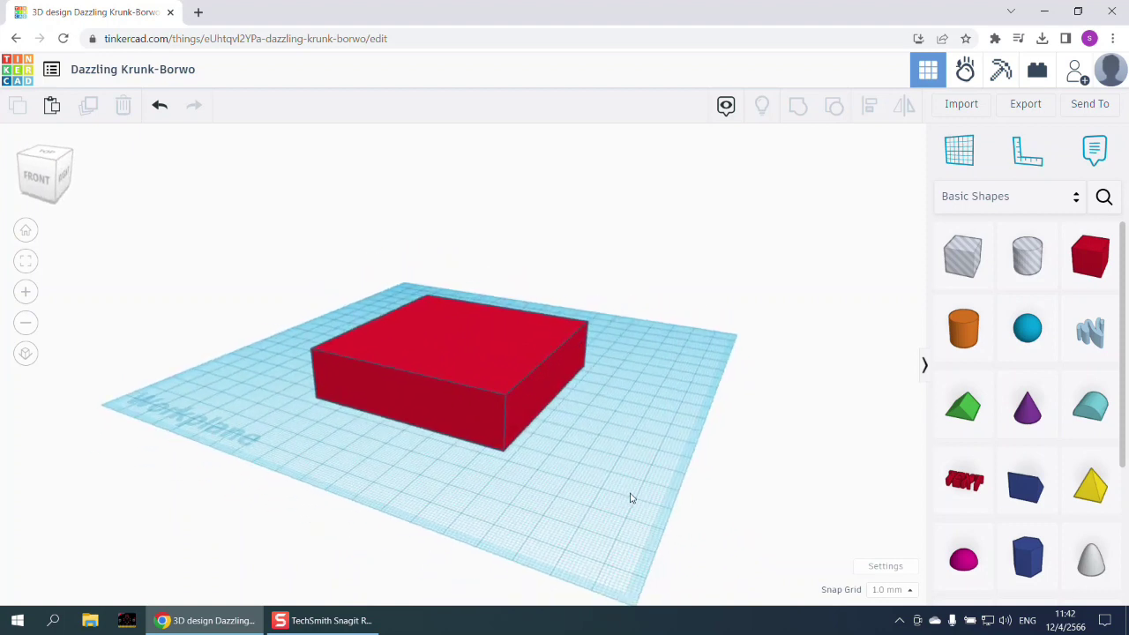
click(502, 371)
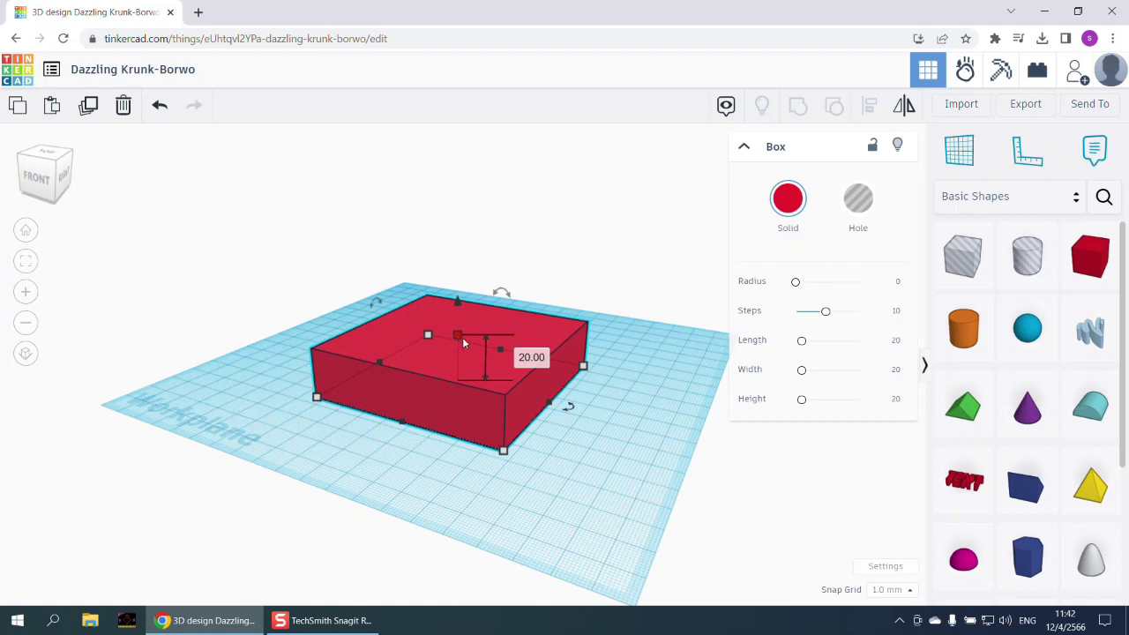
click(521, 360)
text(2)
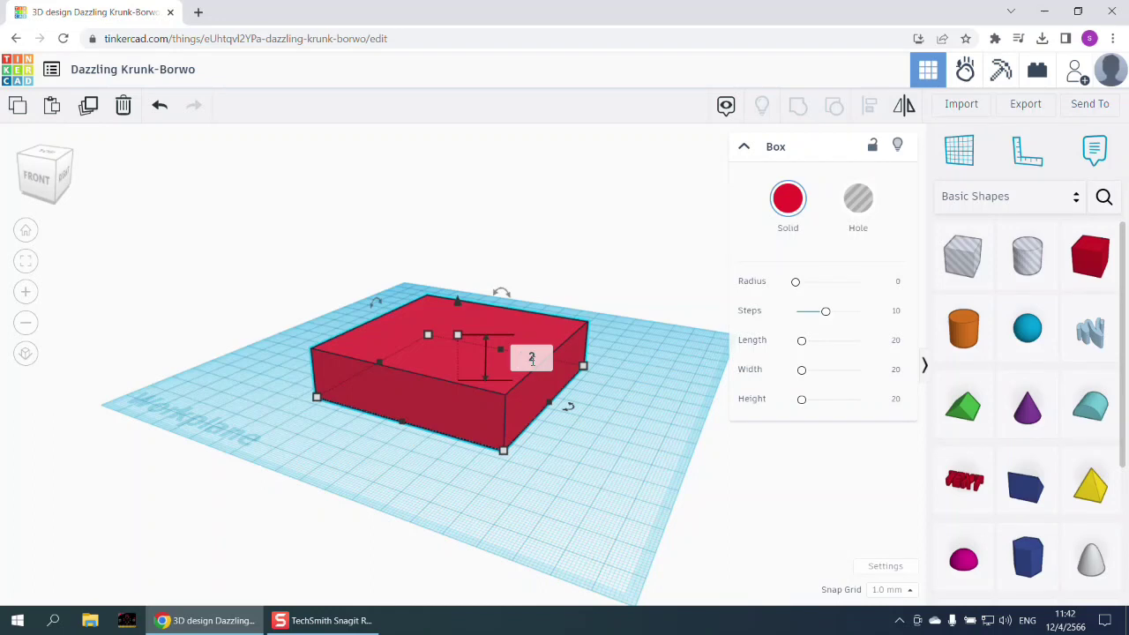
key(Return)
click(466, 497)
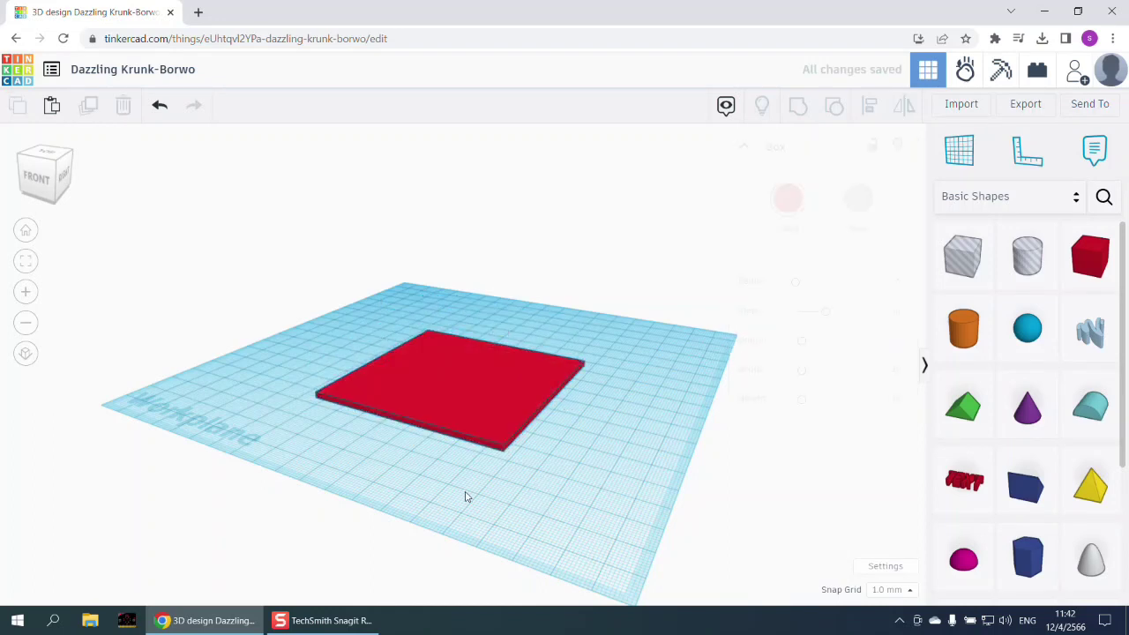
- Examine the thin plate from the right, front and home views and fit the view to it
click(44, 159)
click(61, 183)
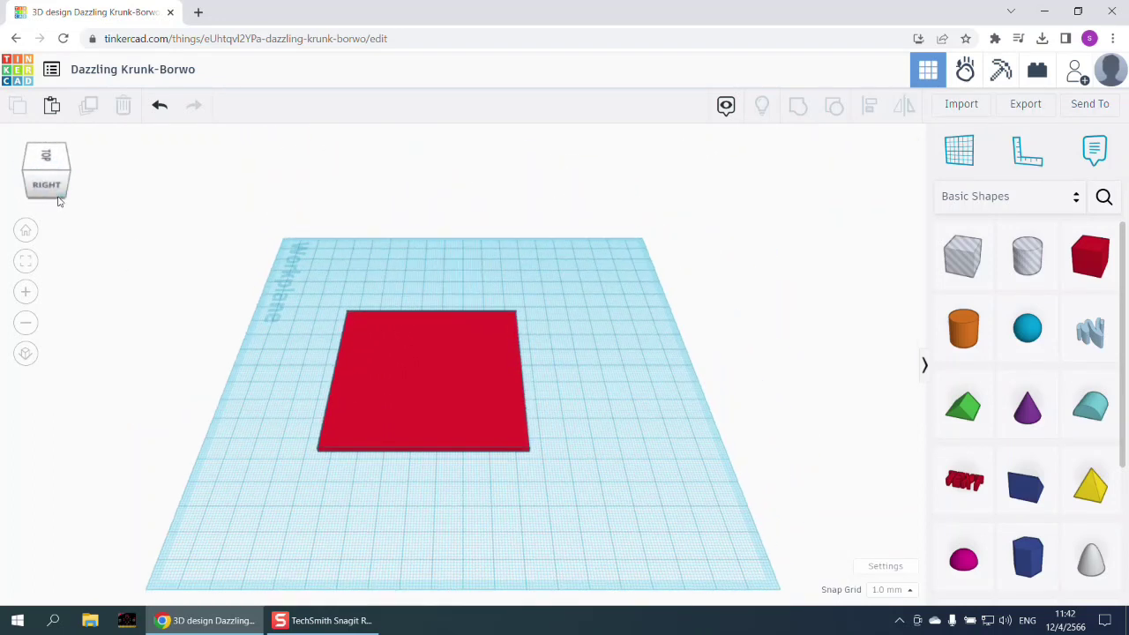
click(50, 189)
click(32, 177)
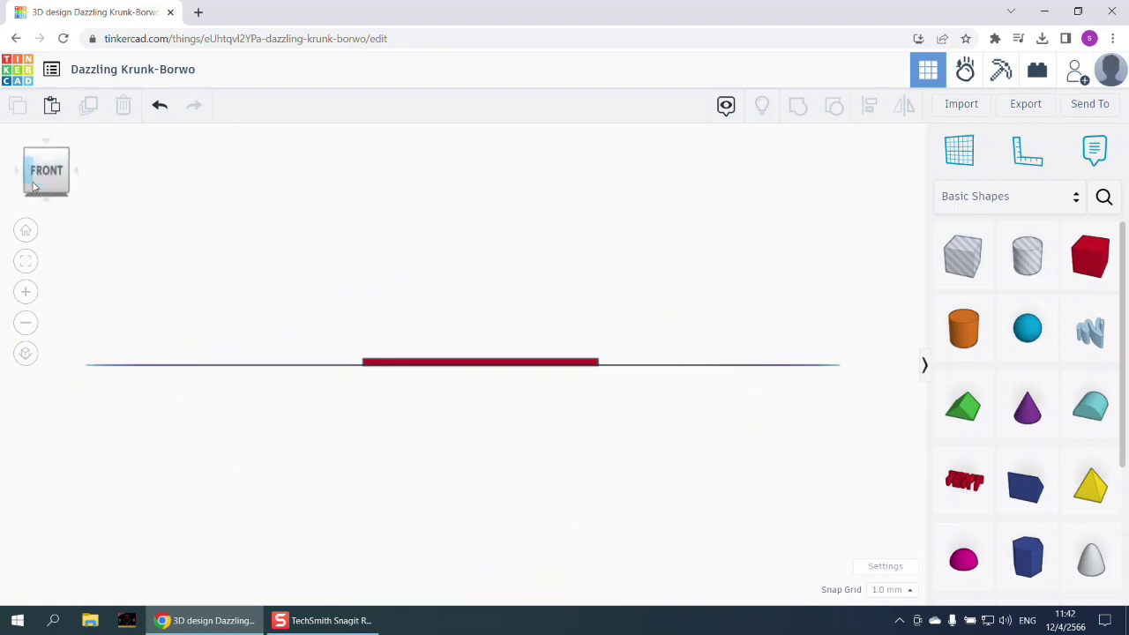
drag(45, 170, 43, 181)
click(52, 158)
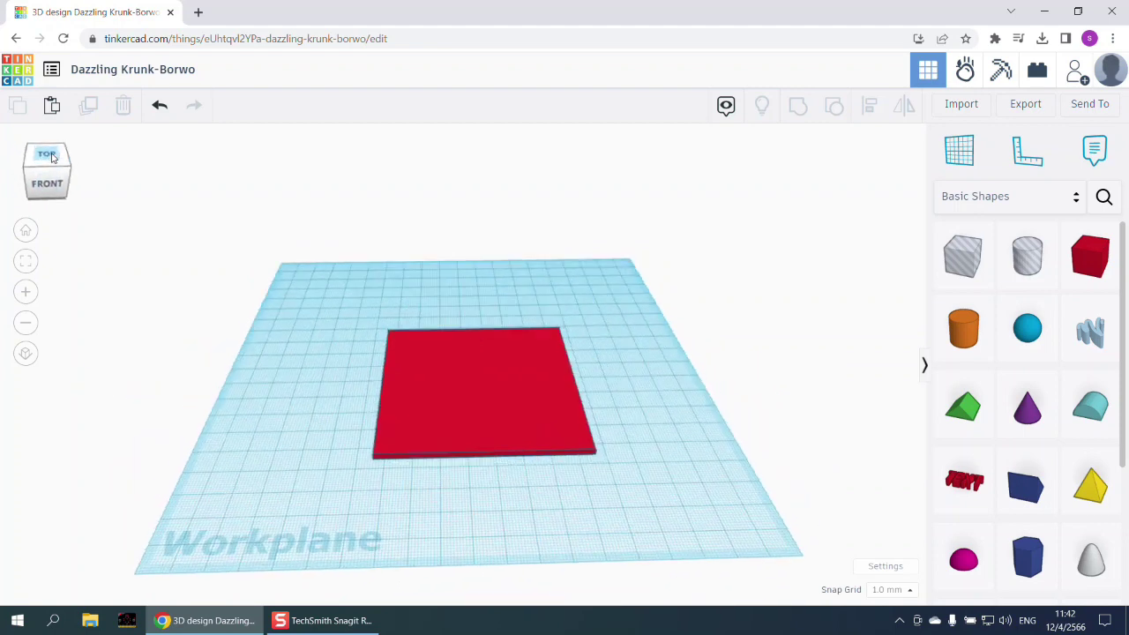
click(26, 232)
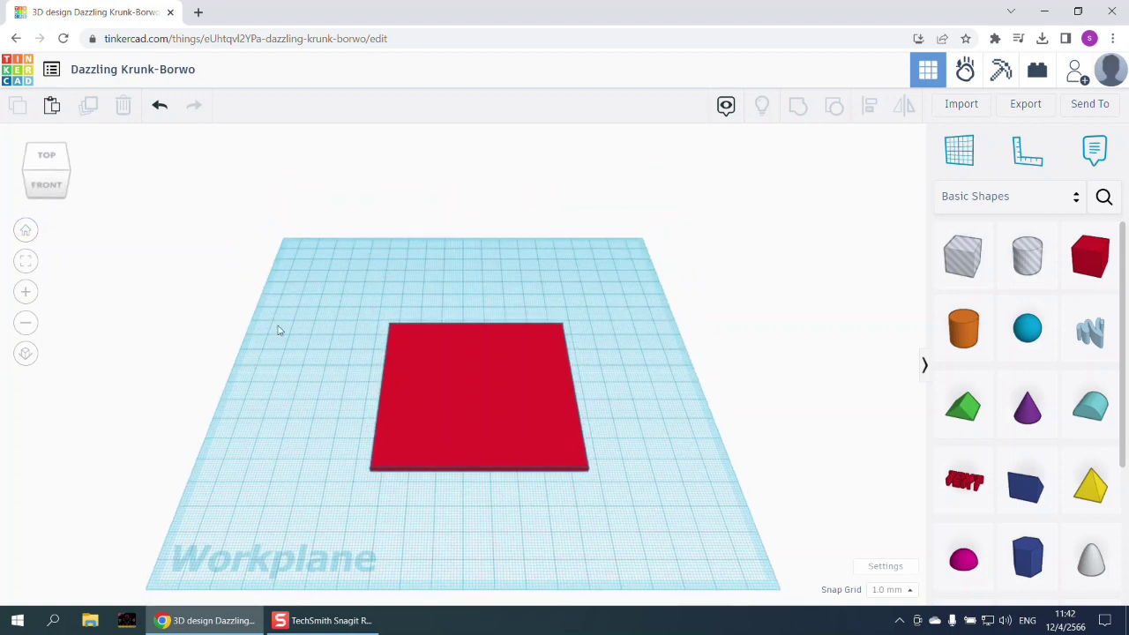
click(482, 384)
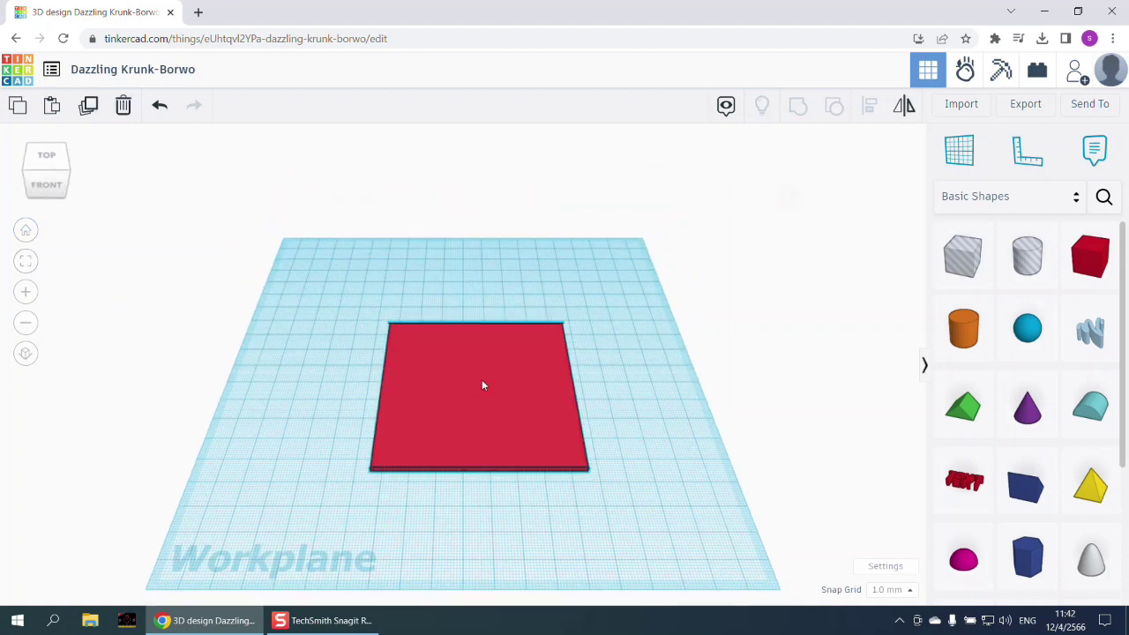
click(28, 262)
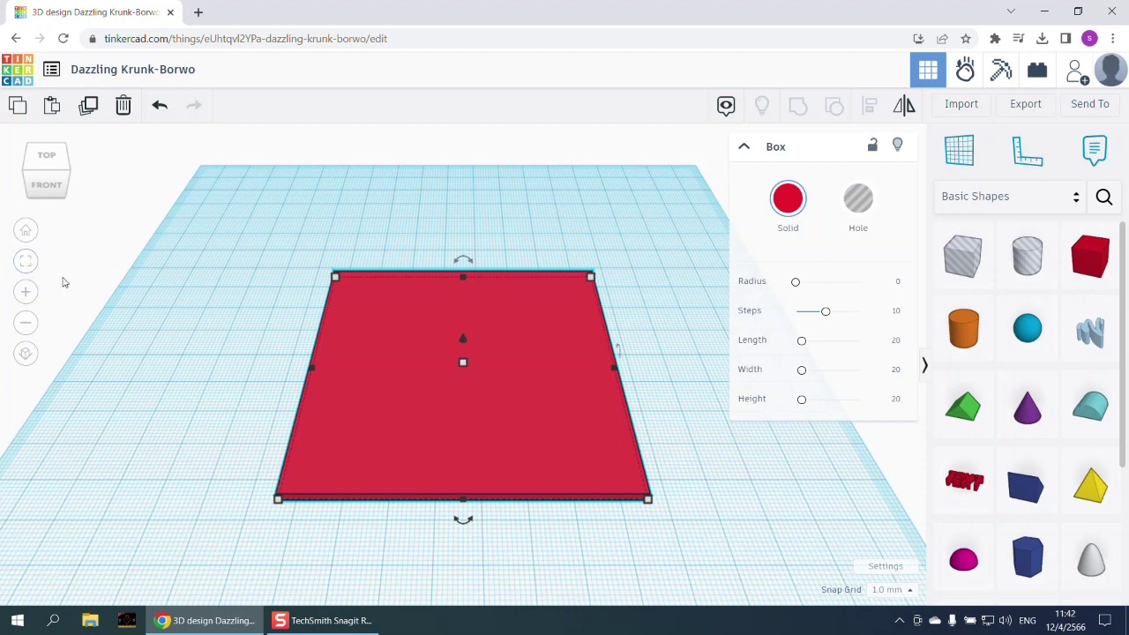
click(604, 233)
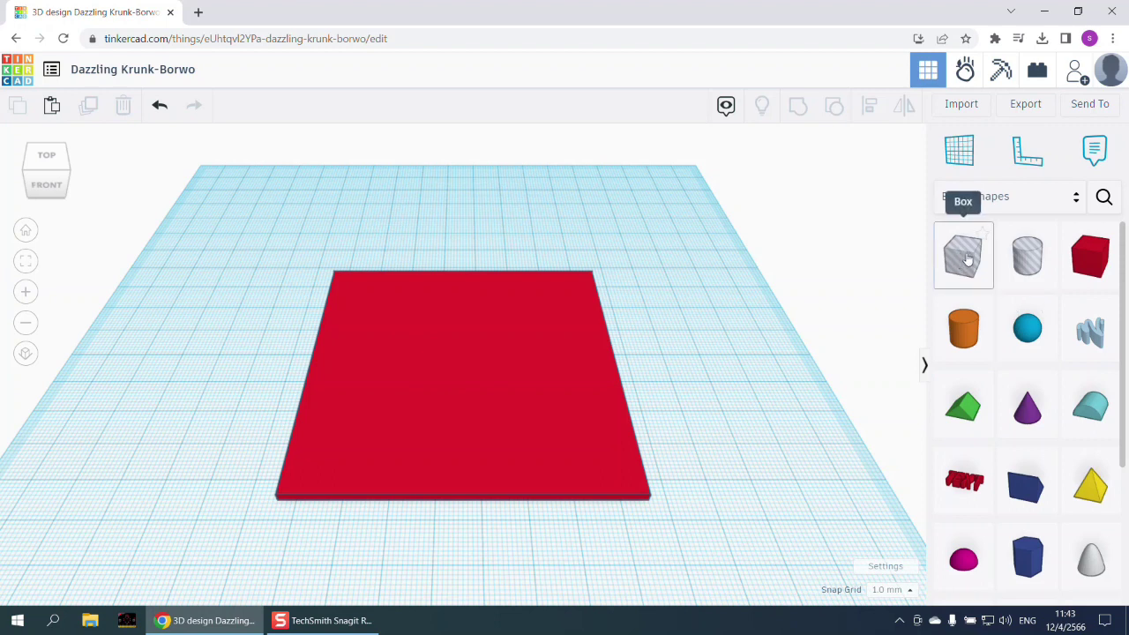
- Place a hole box on the workplane behind the red plate and check the plate's side lengths
drag(966, 258, 488, 274)
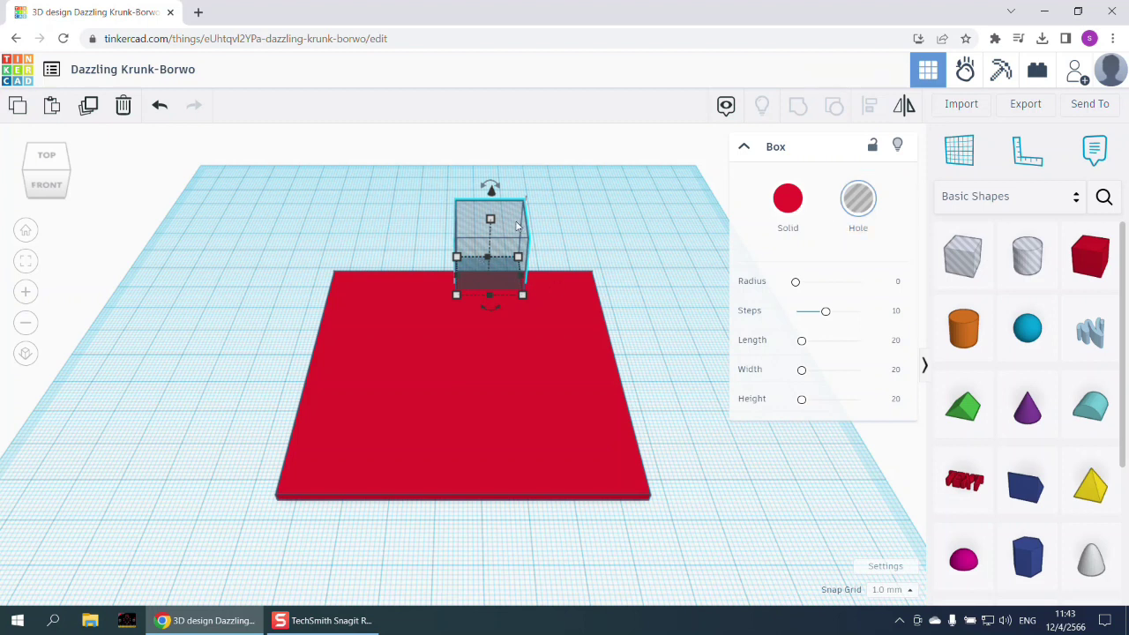
drag(517, 225, 424, 220)
click(459, 367)
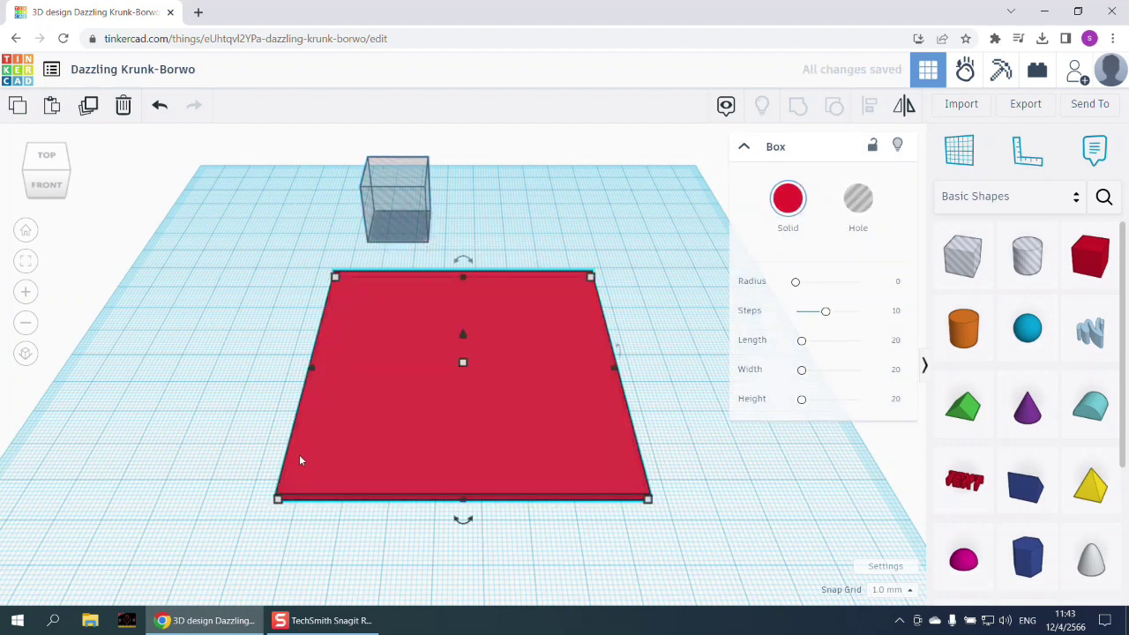
click(456, 442)
mouse_move(649, 500)
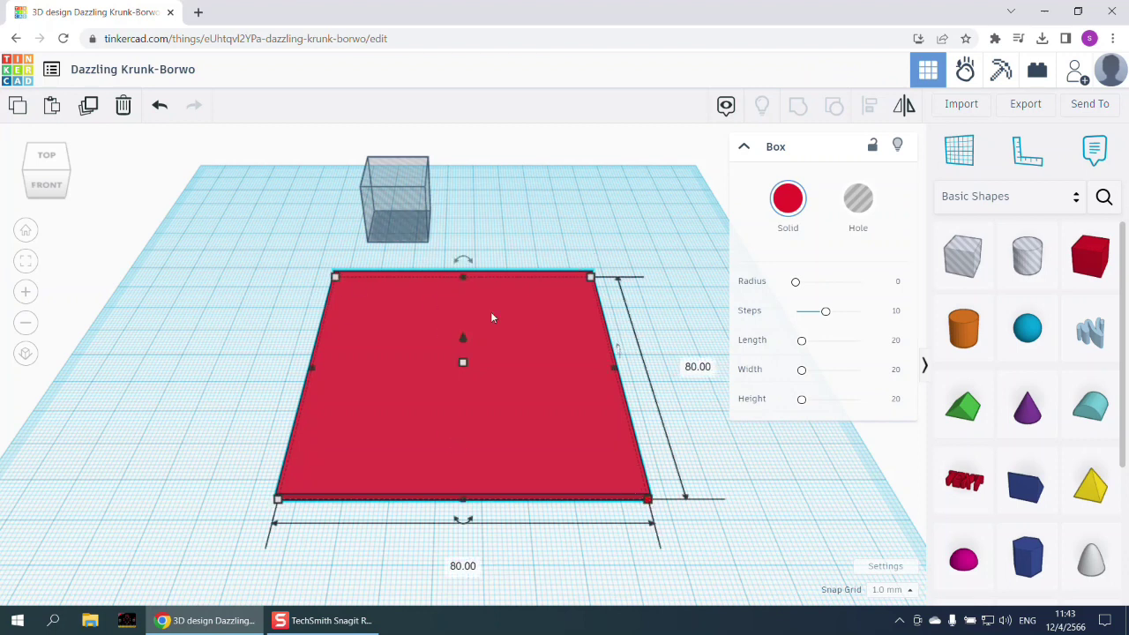
- Set the hole box's footprint to 76 × 76 mm
click(395, 215)
mouse_move(428, 240)
click(392, 284)
text(76)
key(Return)
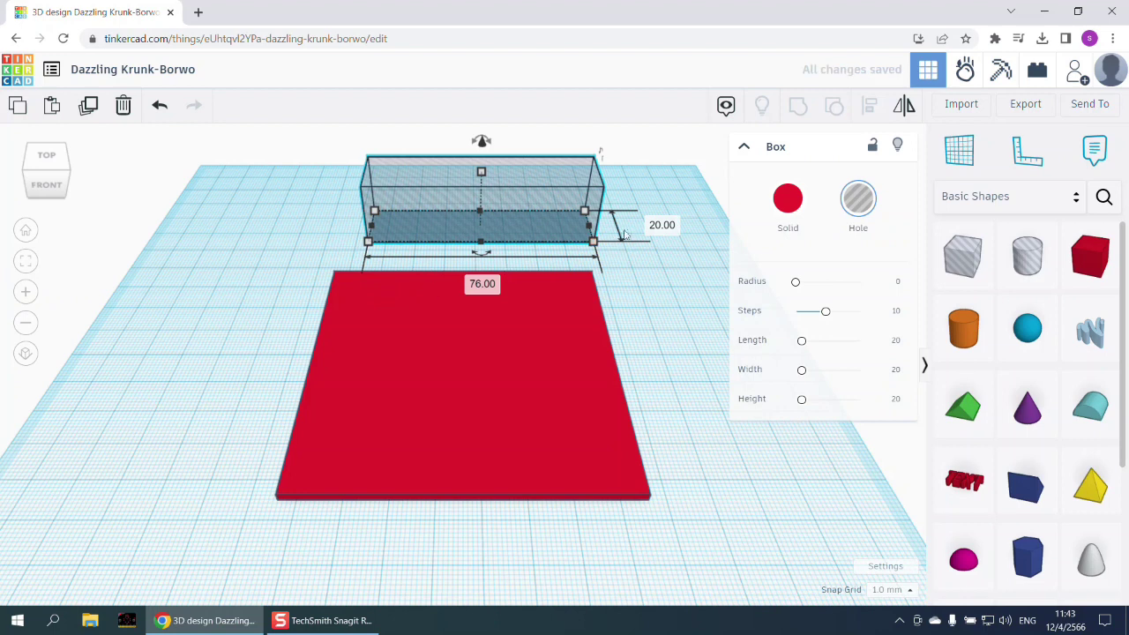
click(662, 226)
text(76)
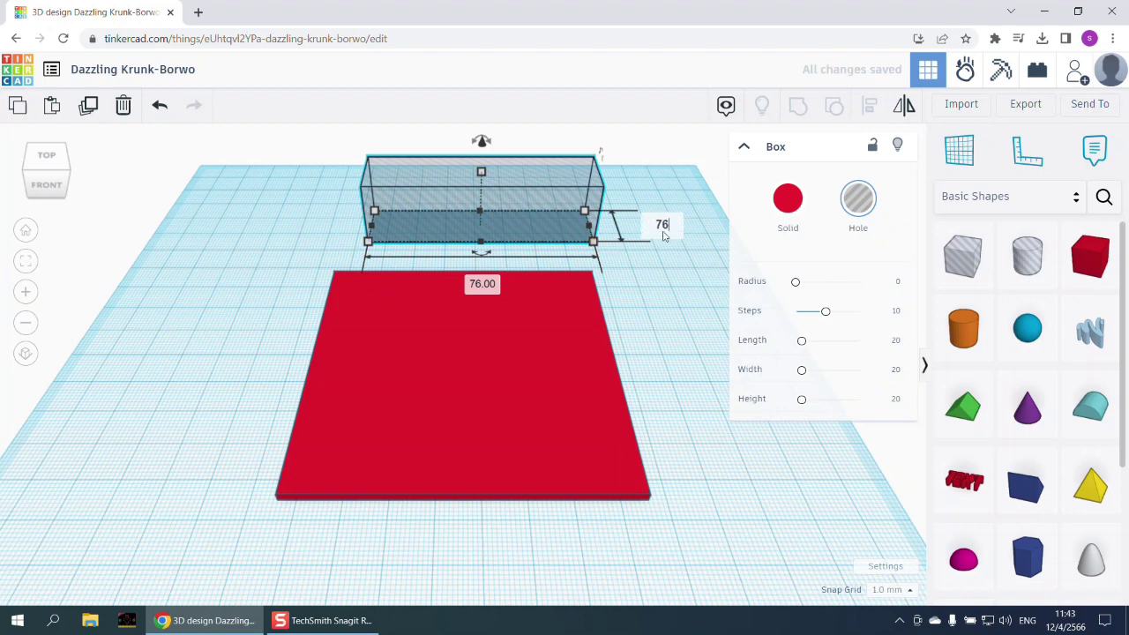
key(Return)
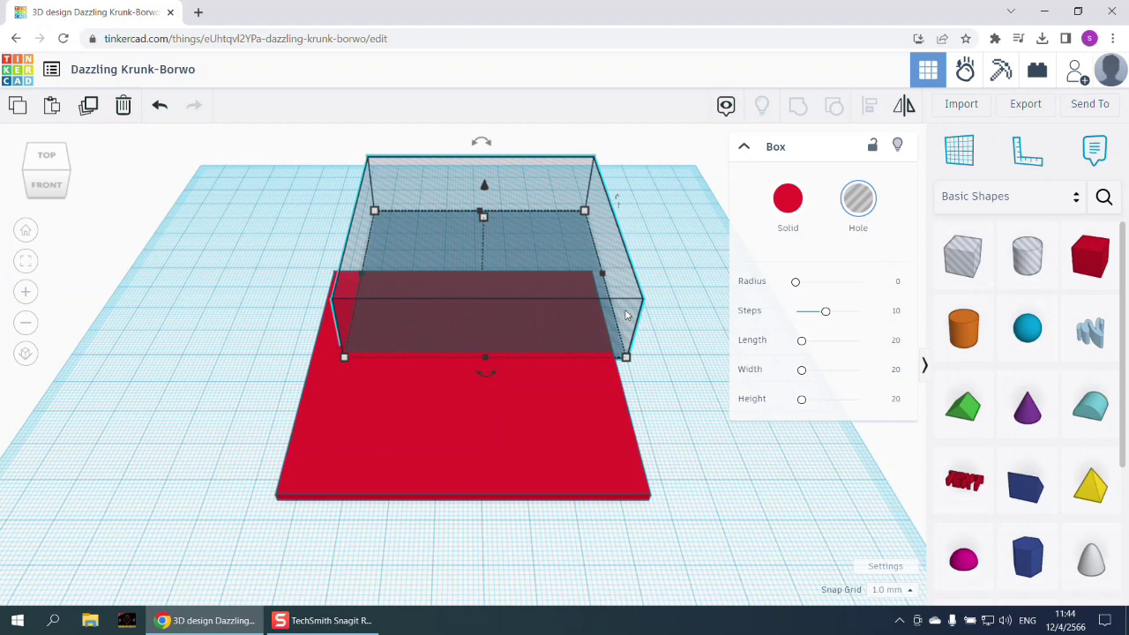
click(679, 529)
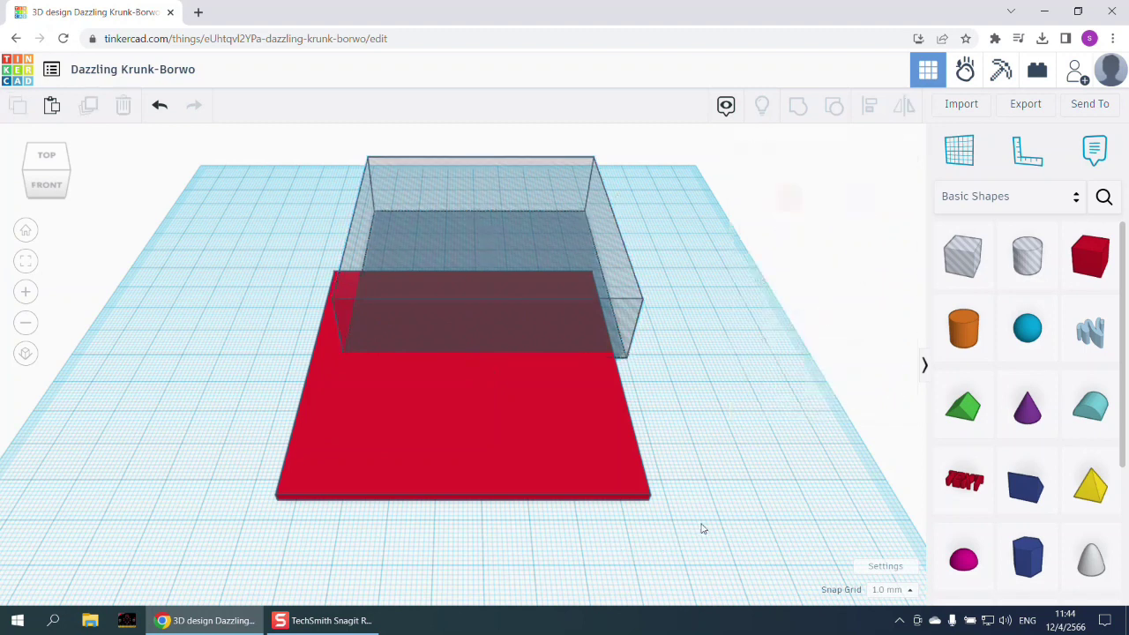
- Select the plate and the hole box together and align their centres in the left-right direction
drag(546, 522, 214, 168)
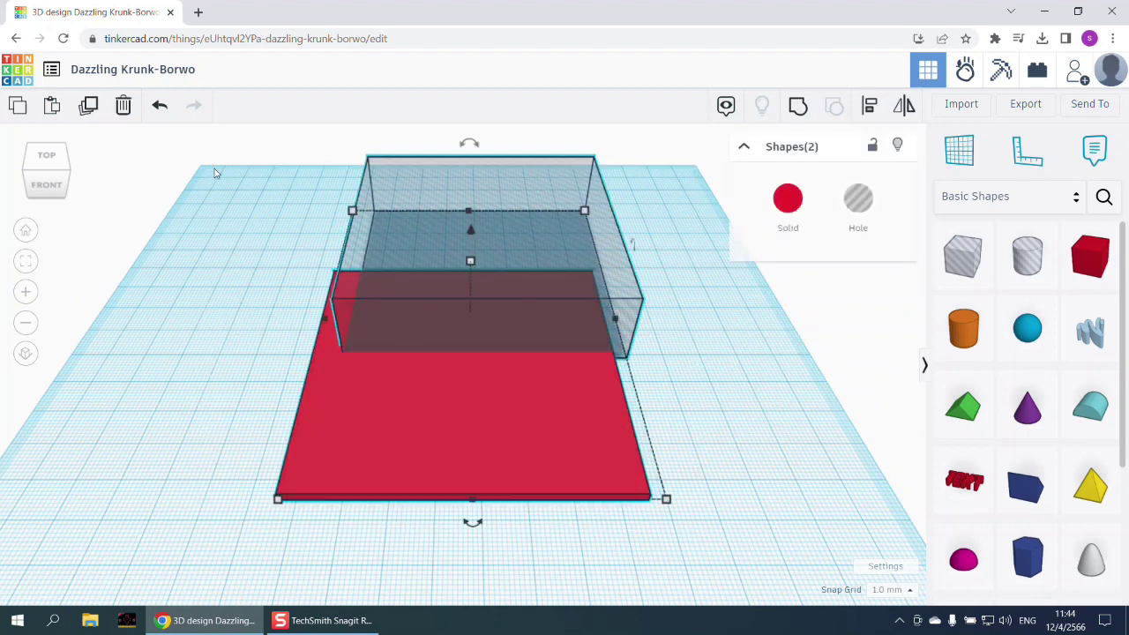
click(869, 106)
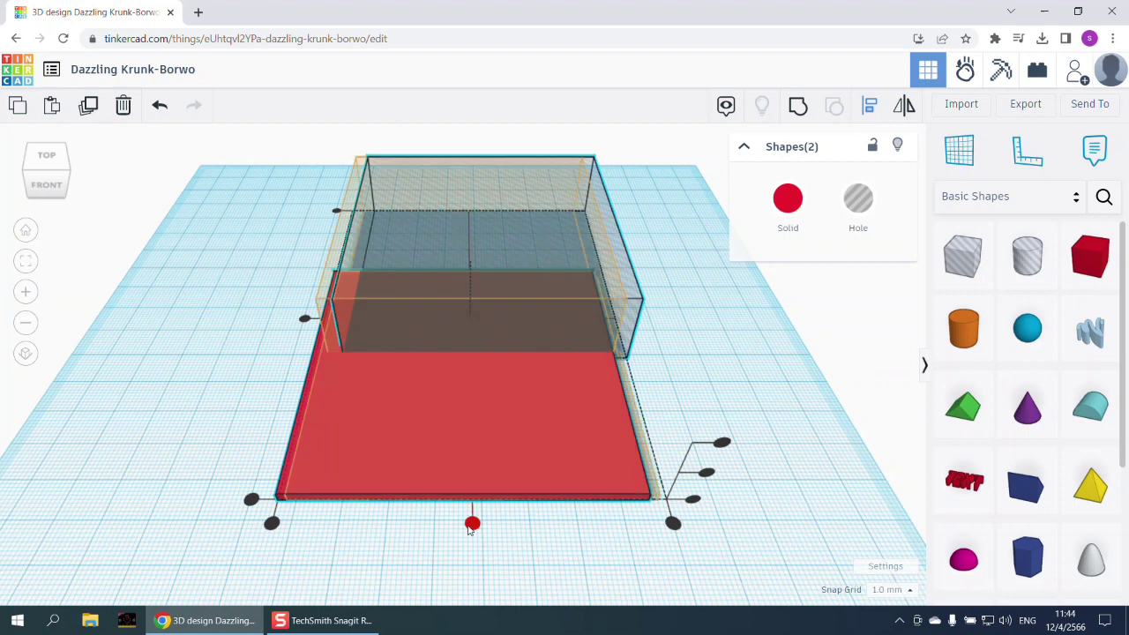
click(471, 524)
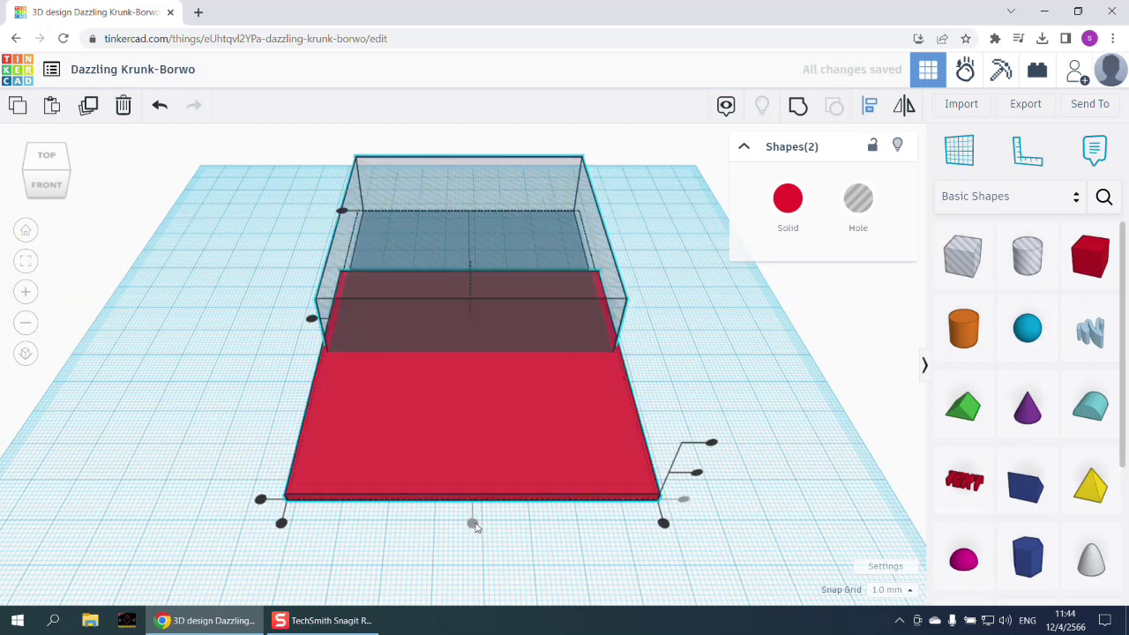
- Align the centres of the plate and the hole box in the front-back direction and in height
click(312, 321)
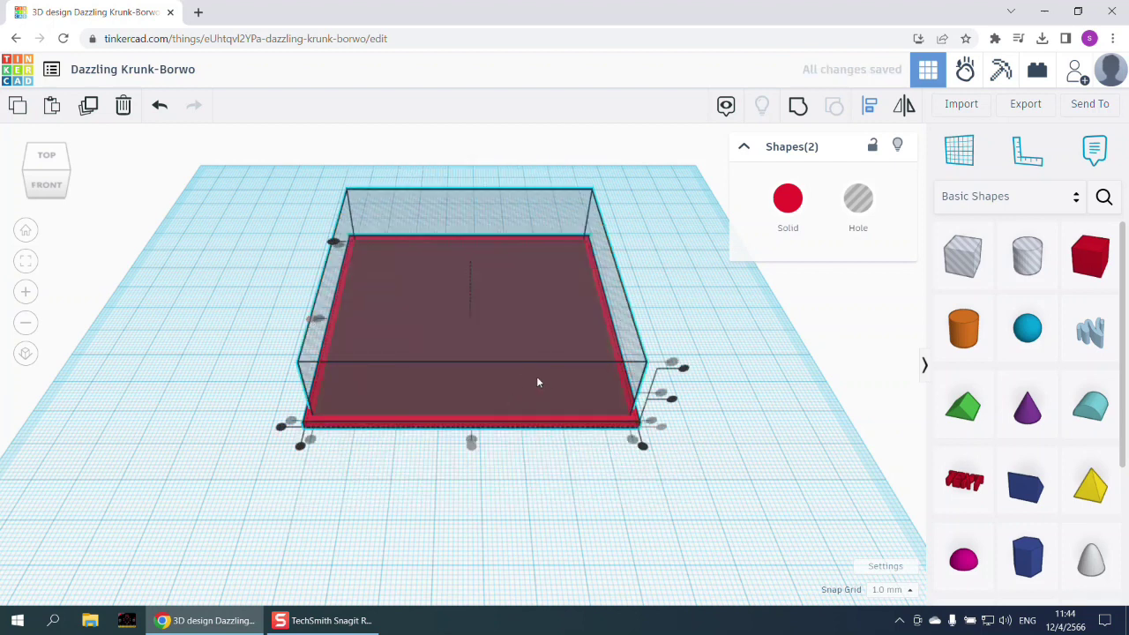
click(674, 402)
click(744, 462)
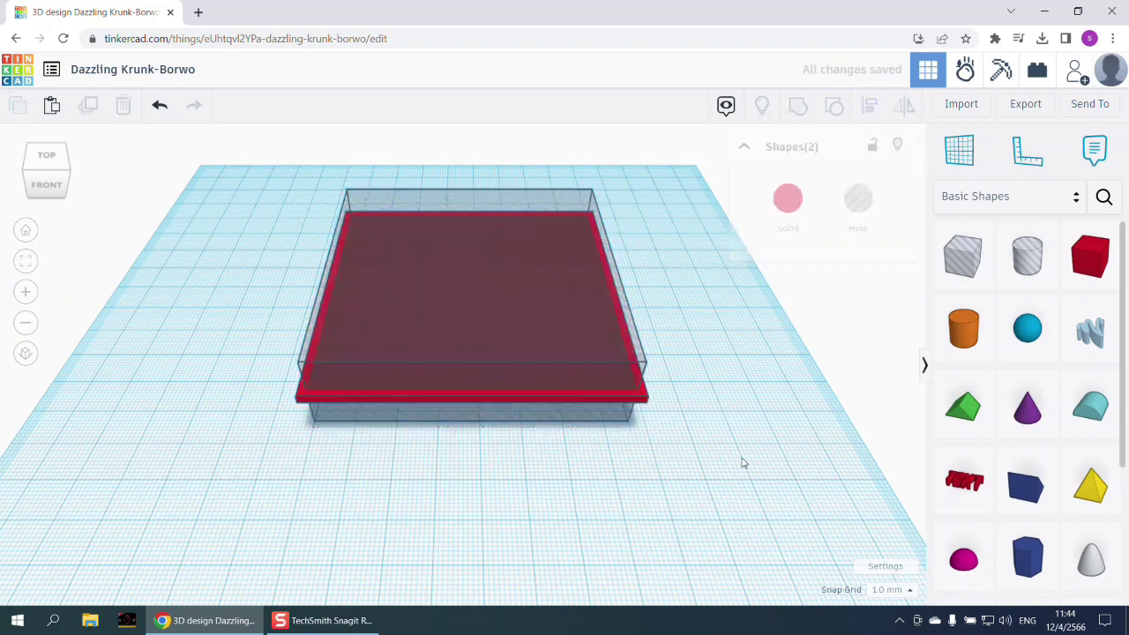
- Select the red plate and the hole box together and group them to cut out the square frame
right_drag(704, 493, 739, 524)
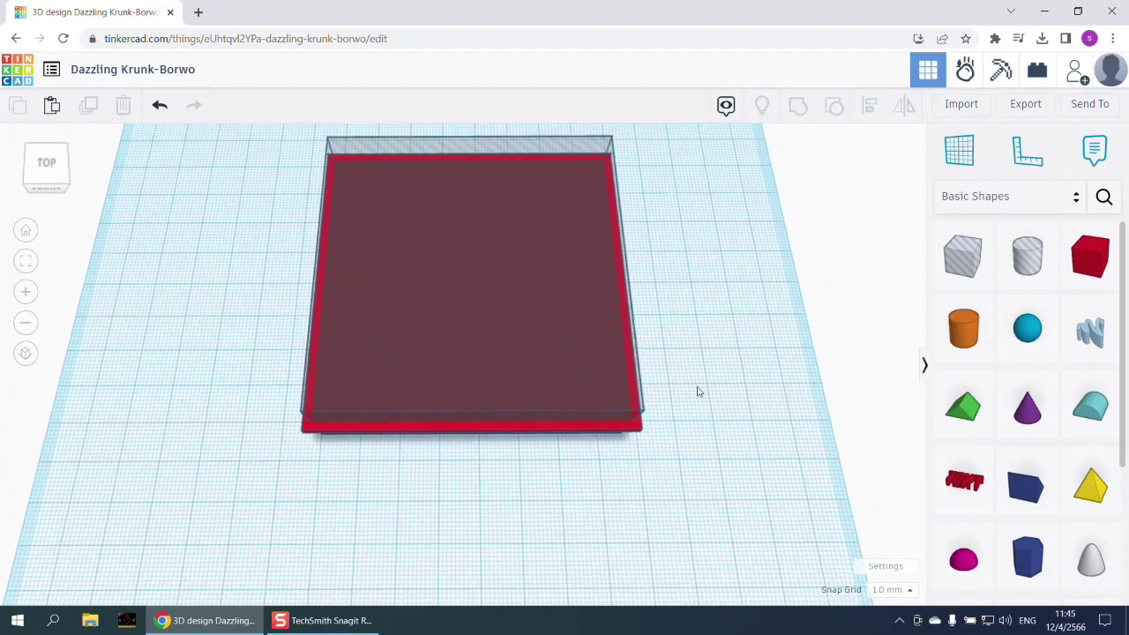
right_drag(679, 355, 678, 383)
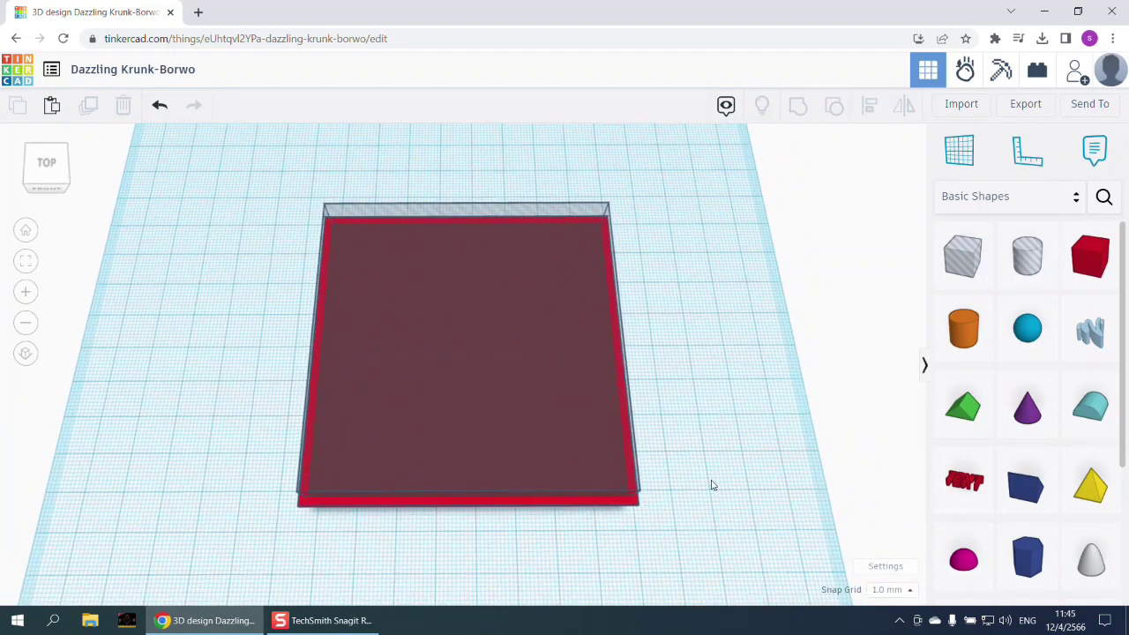
drag(248, 364, 267, 177)
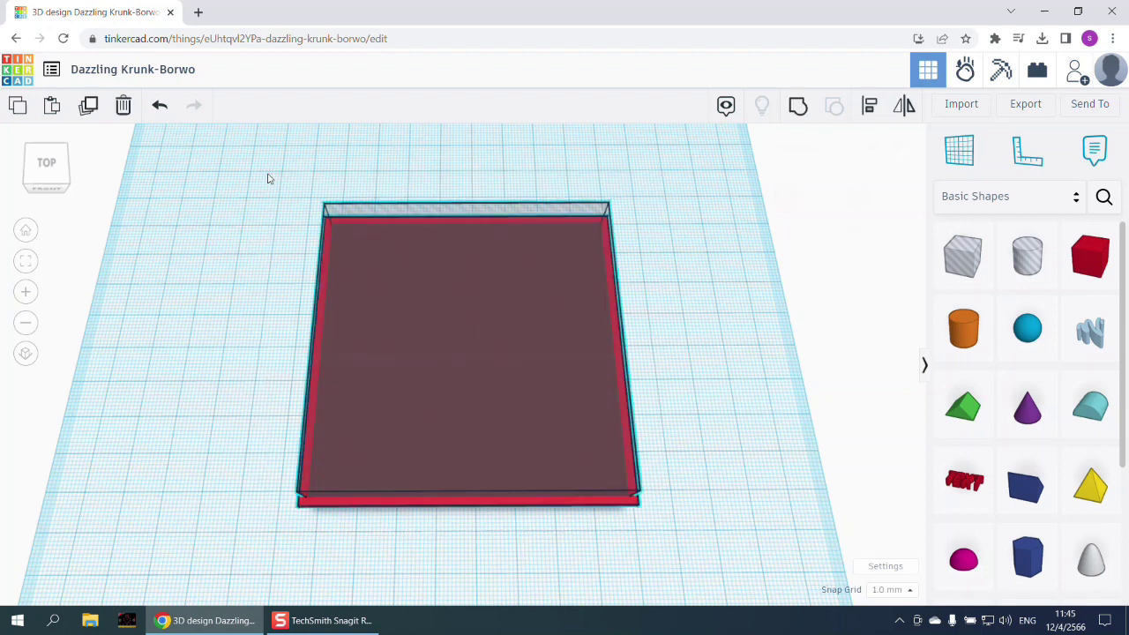
click(794, 106)
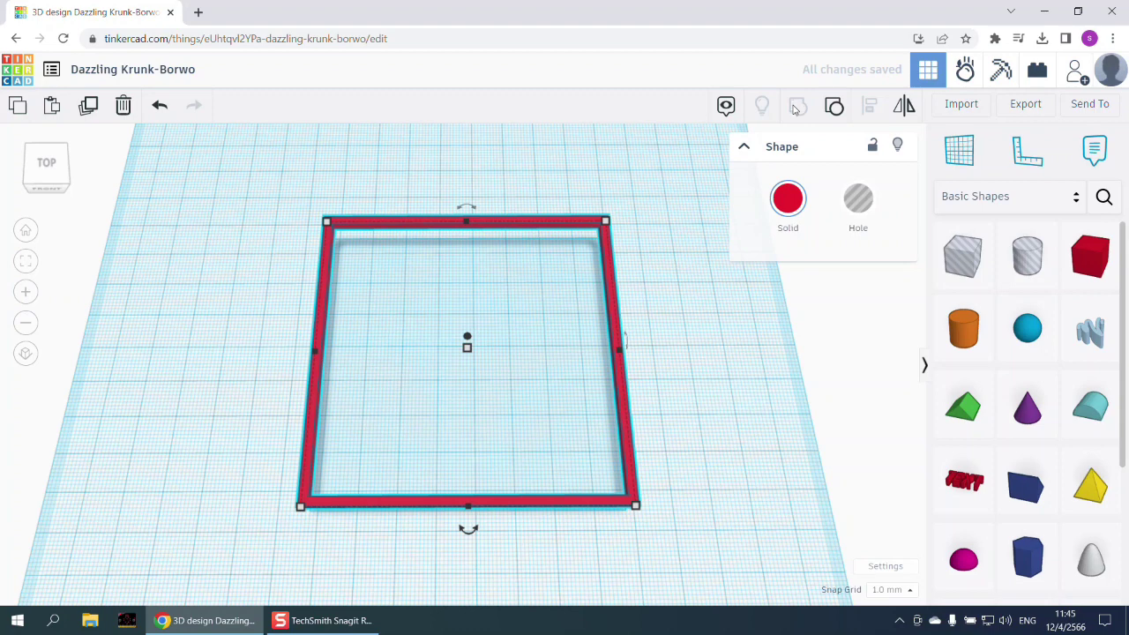
click(697, 379)
- Lower the square frame onto the workplane by setting its height above it to 0 mm
right_drag(709, 441, 584, 385)
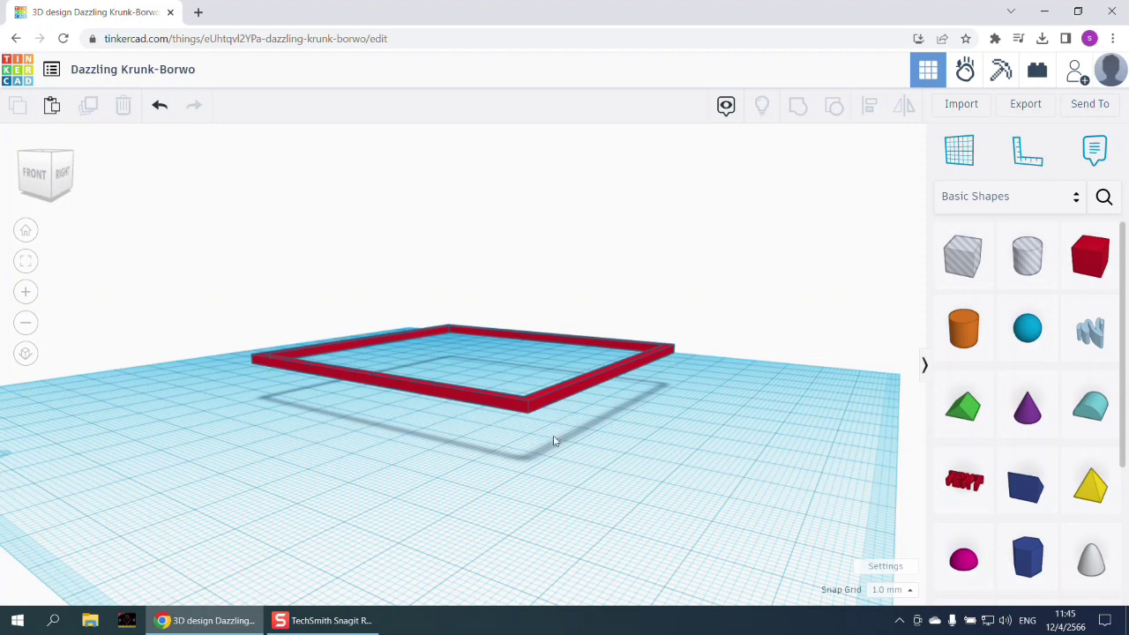
right_drag(555, 441, 517, 462)
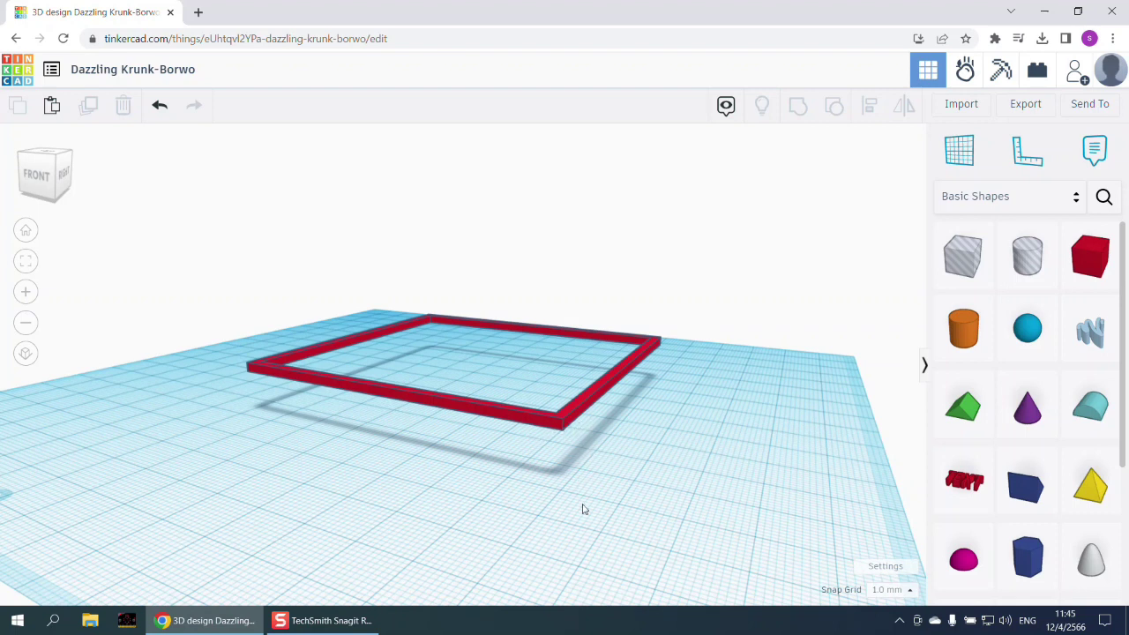
click(569, 411)
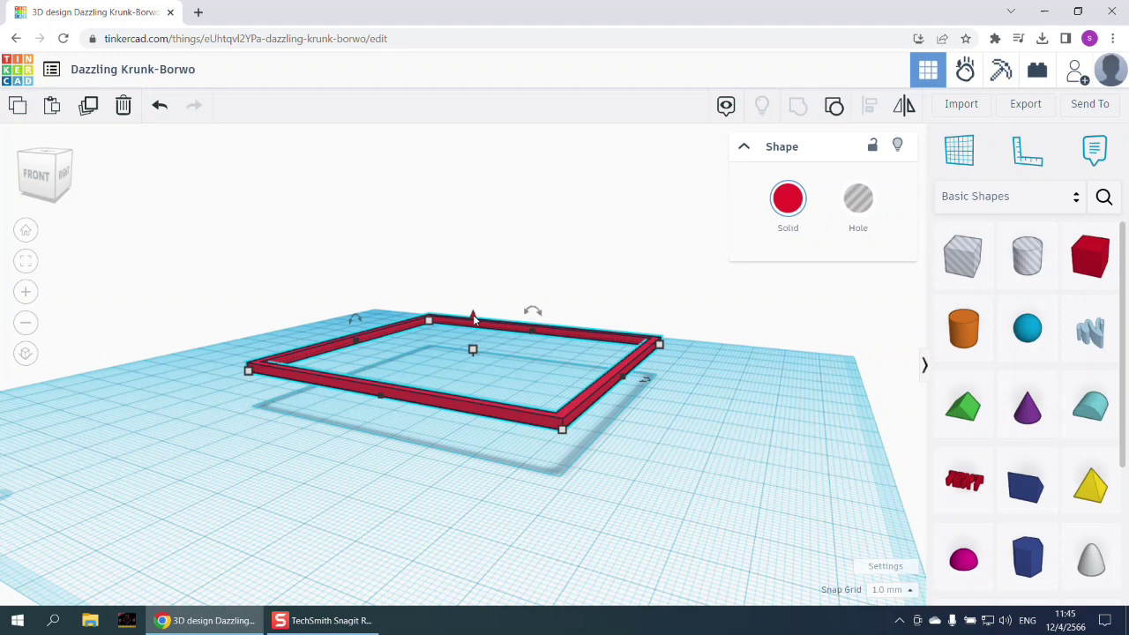
drag(472, 318, 473, 328)
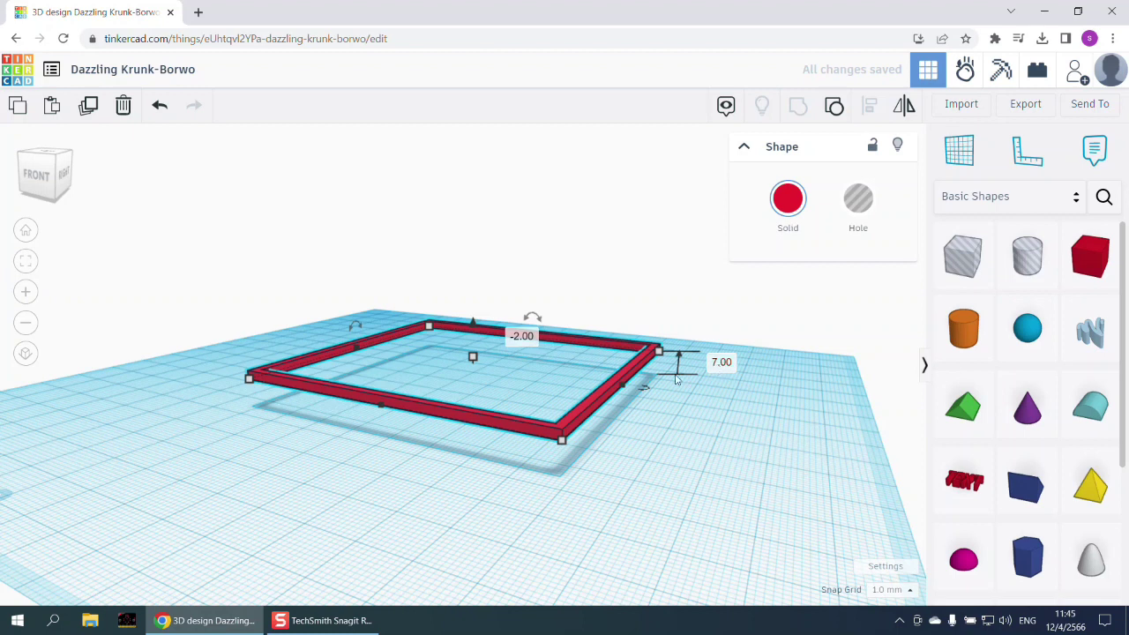
click(724, 364)
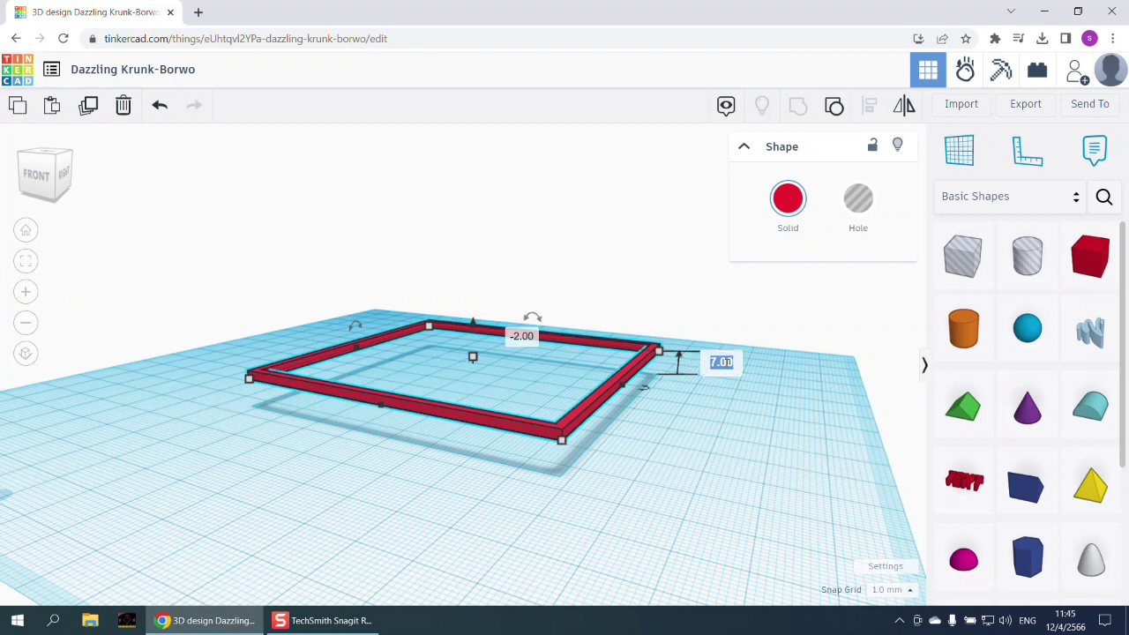
text(0)
key(Return)
click(693, 483)
- Return to the home view and export everything in the design as an STL file
right_drag(693, 482, 653, 503)
click(26, 231)
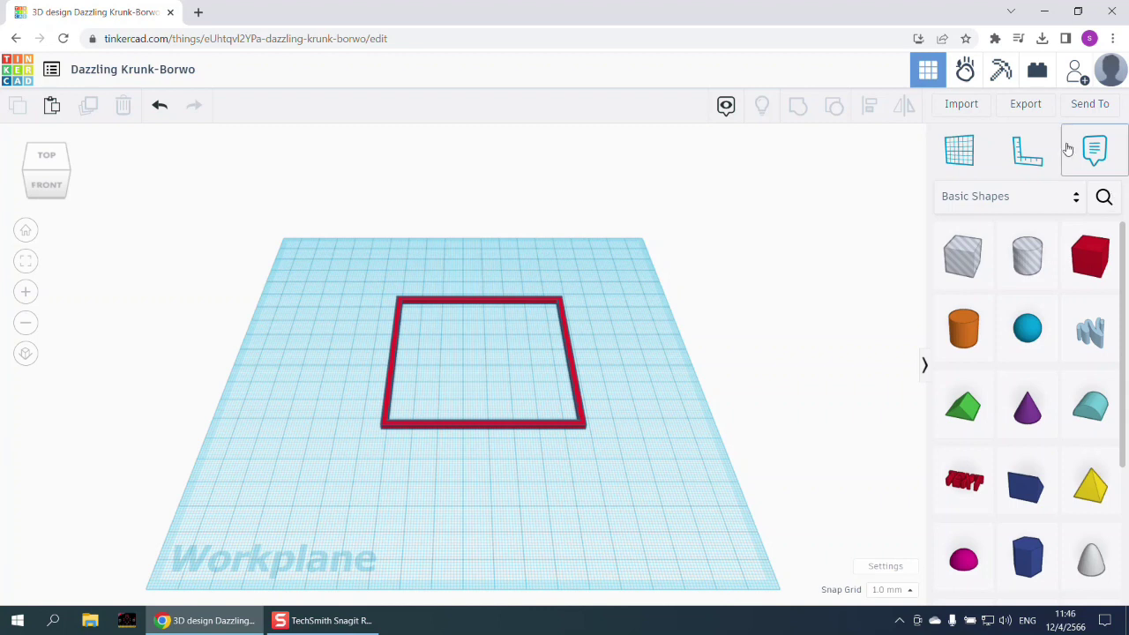
click(1026, 104)
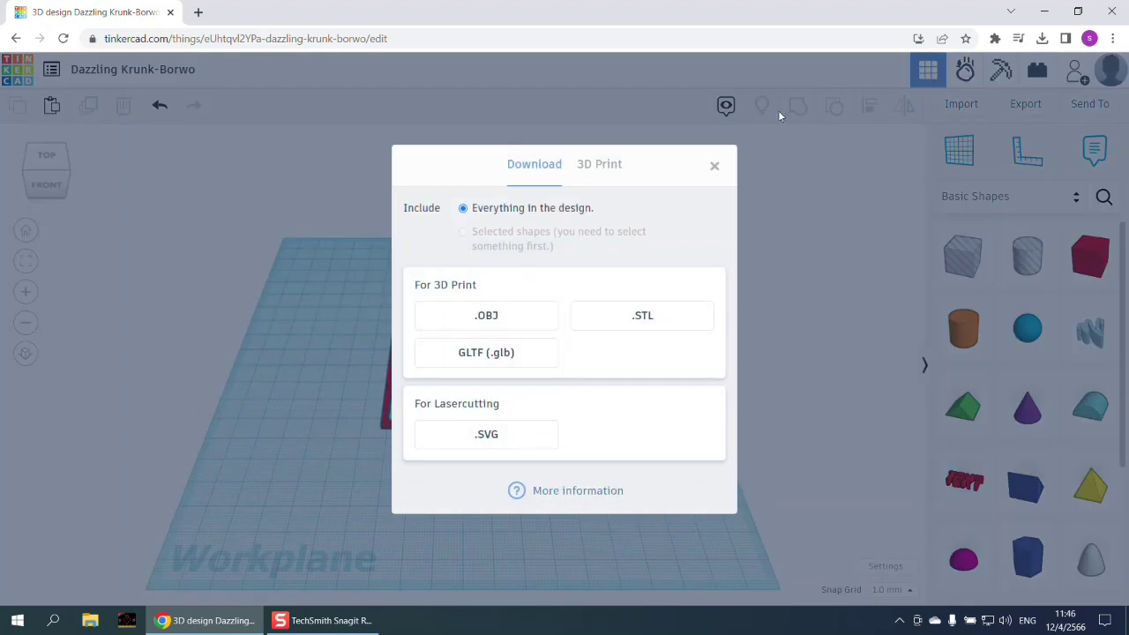
click(643, 316)
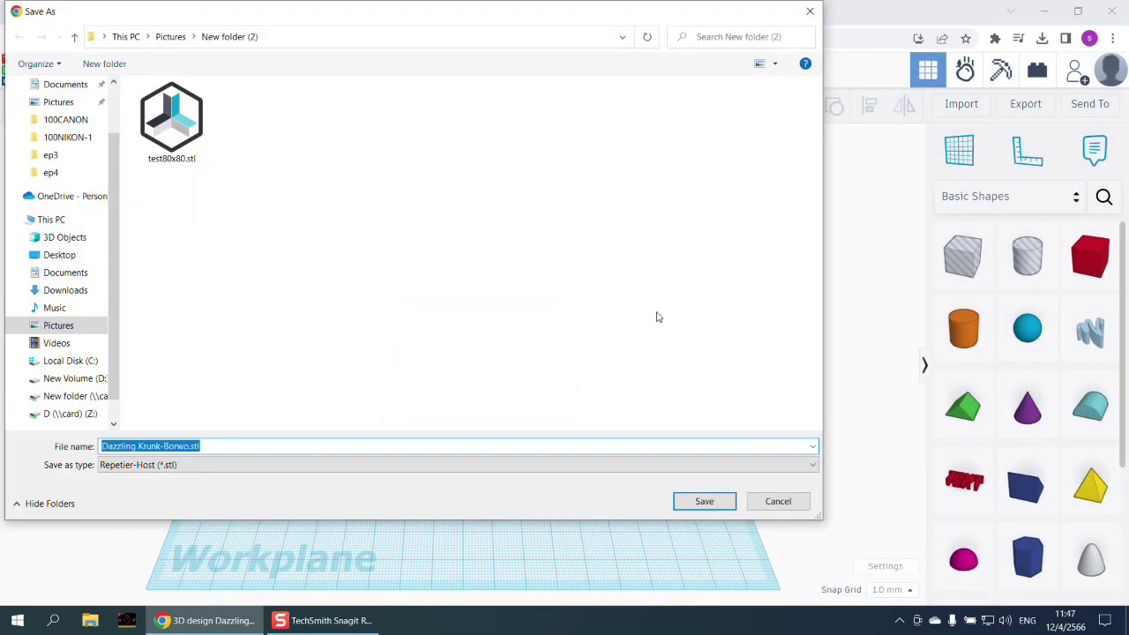
- Name the exported STL file test2 and save it in New folder (2)
click(190, 447)
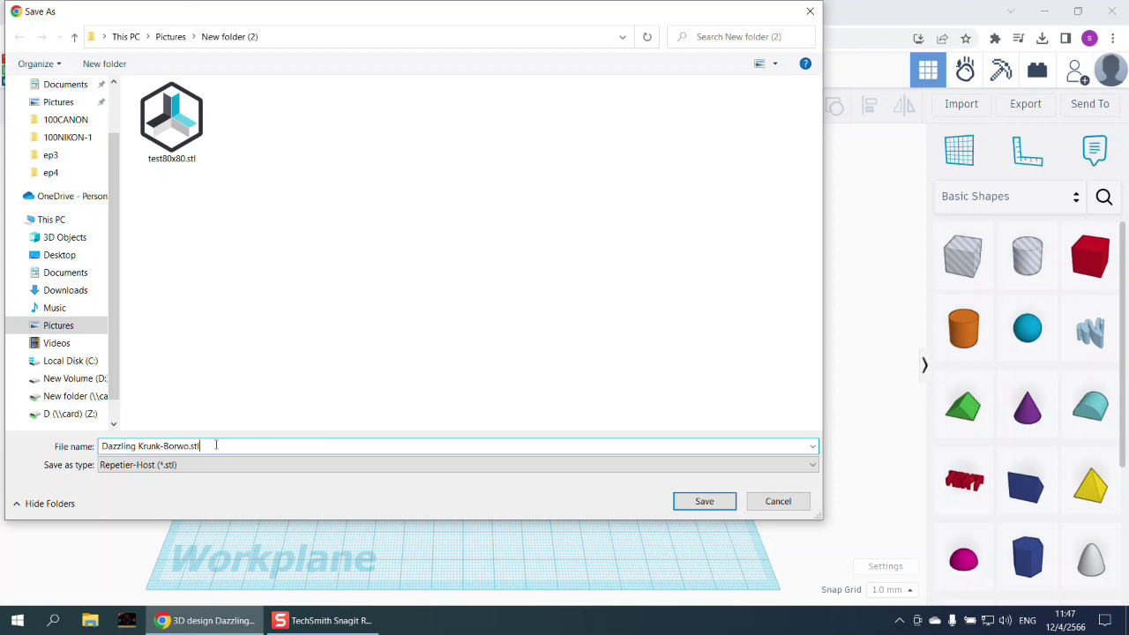
drag(215, 446, 49, 445)
text(ts)
key(BackSpace)
text(est)
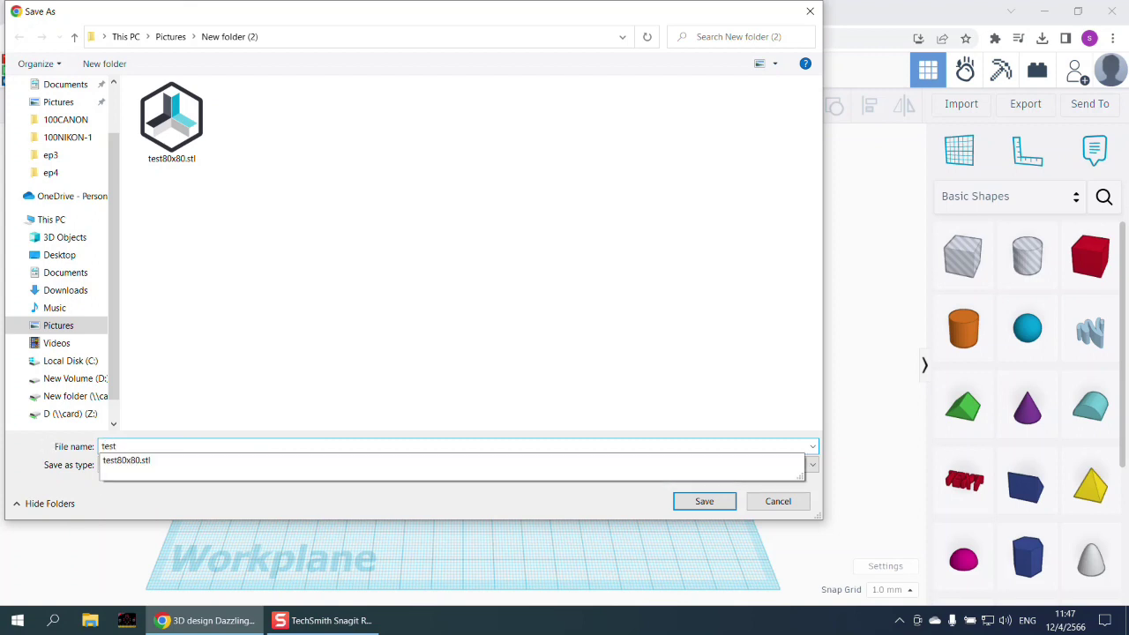
text(2)
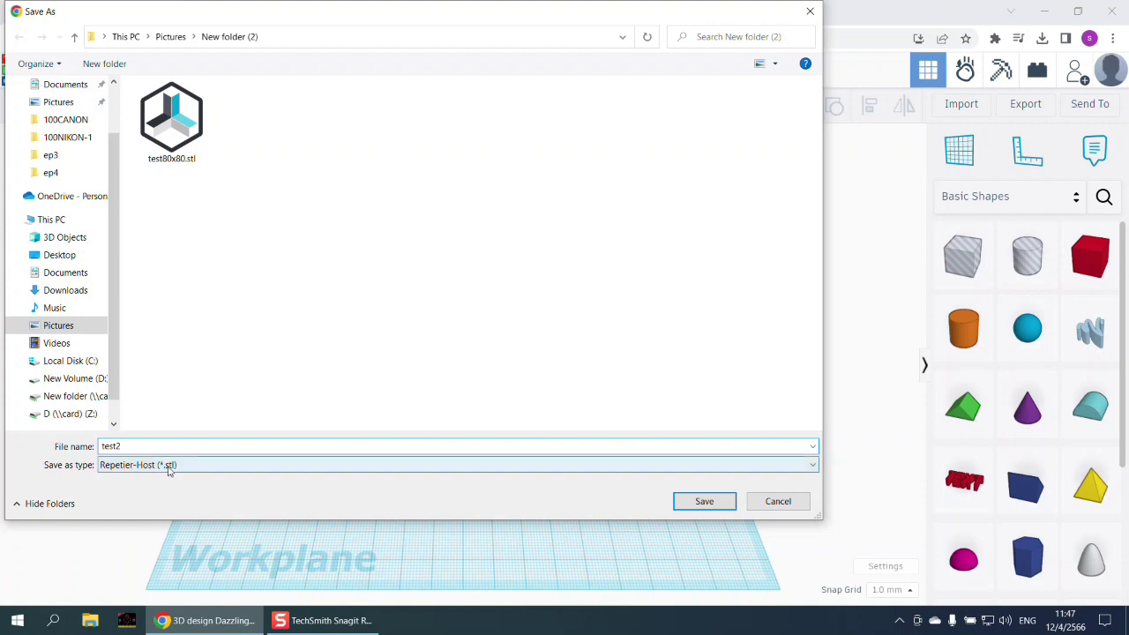
click(726, 502)
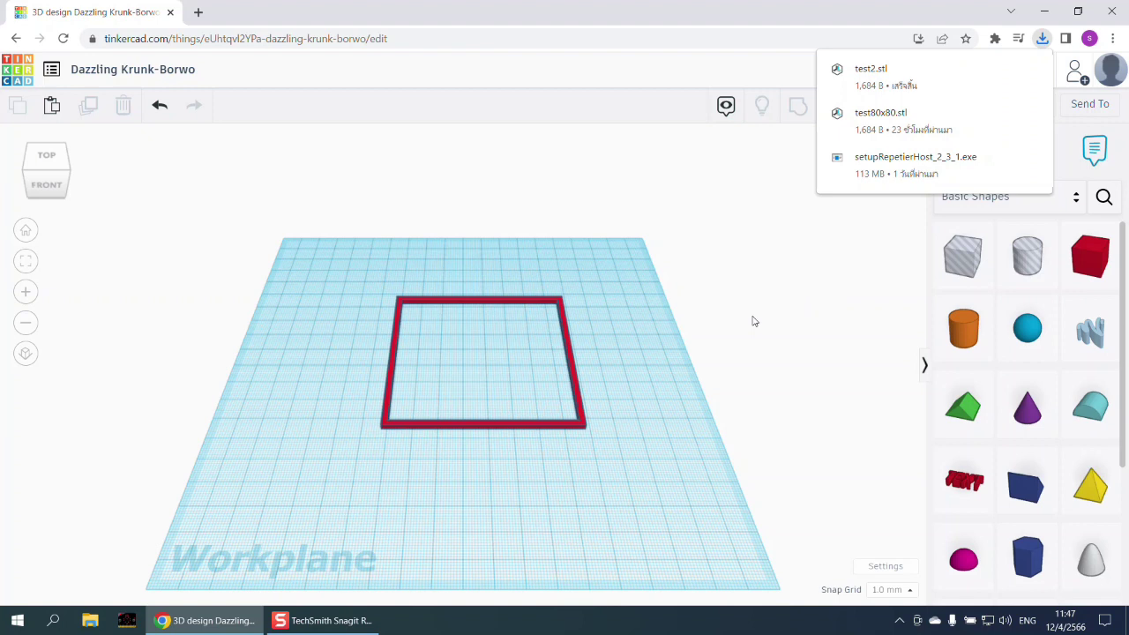
- Search Google for thingiverse in a new browser tab and open the Thingiverse website
click(199, 13)
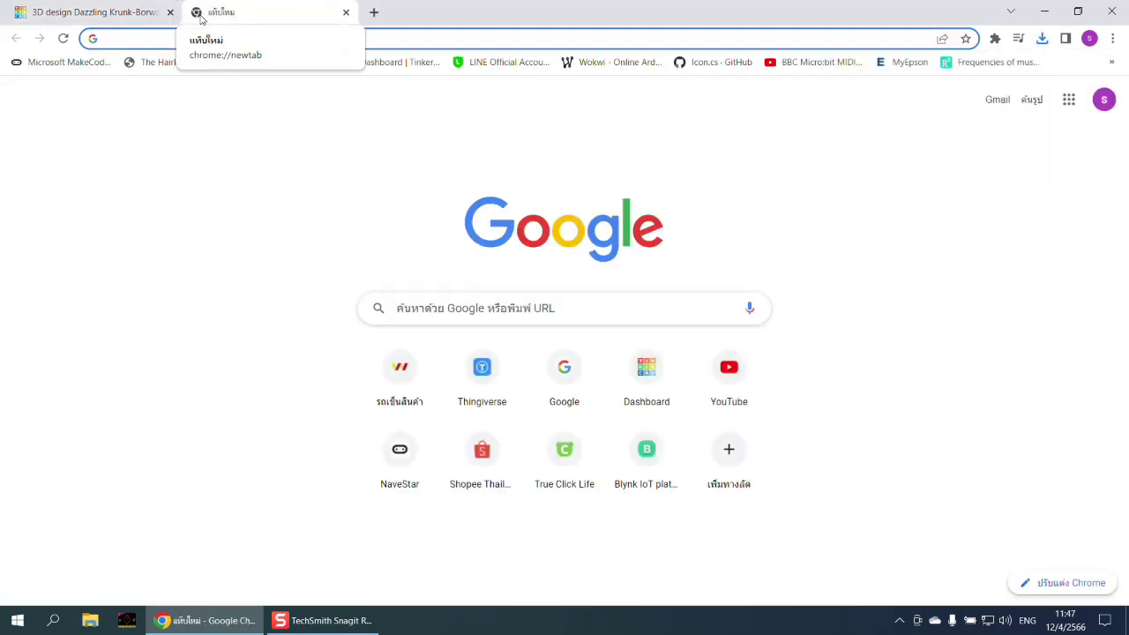
click(475, 301)
text(thing)
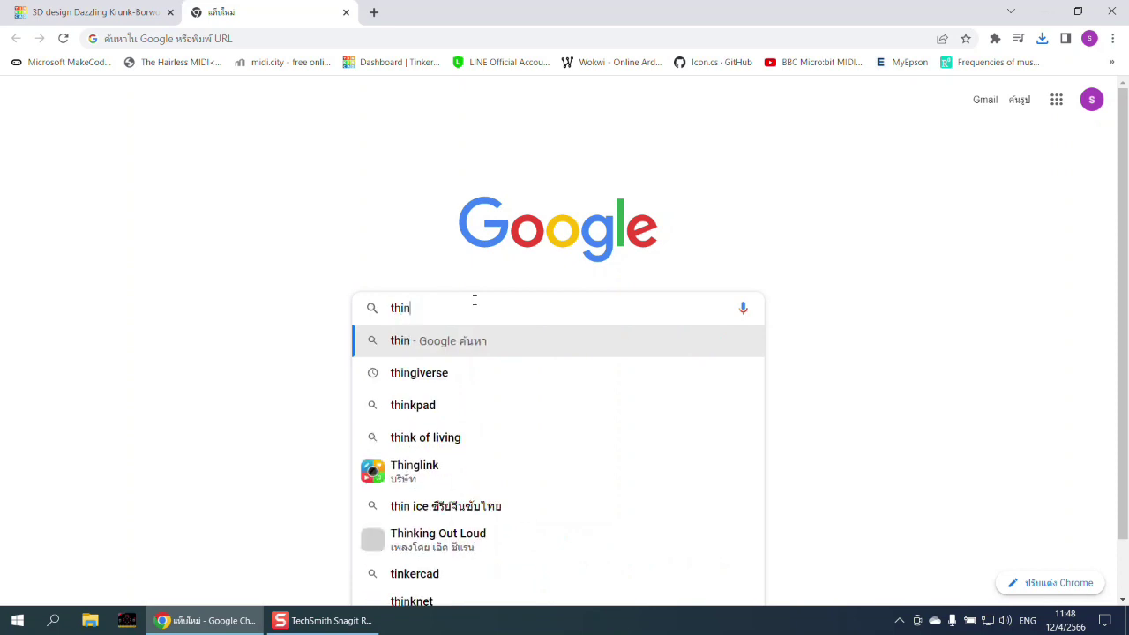
click(448, 378)
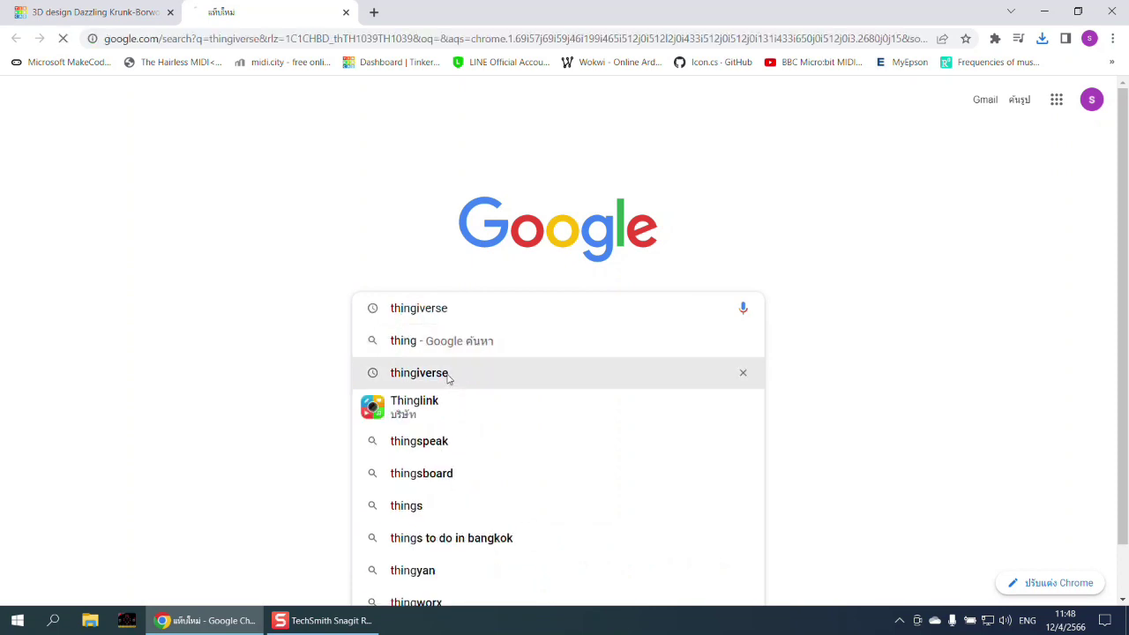
click(324, 228)
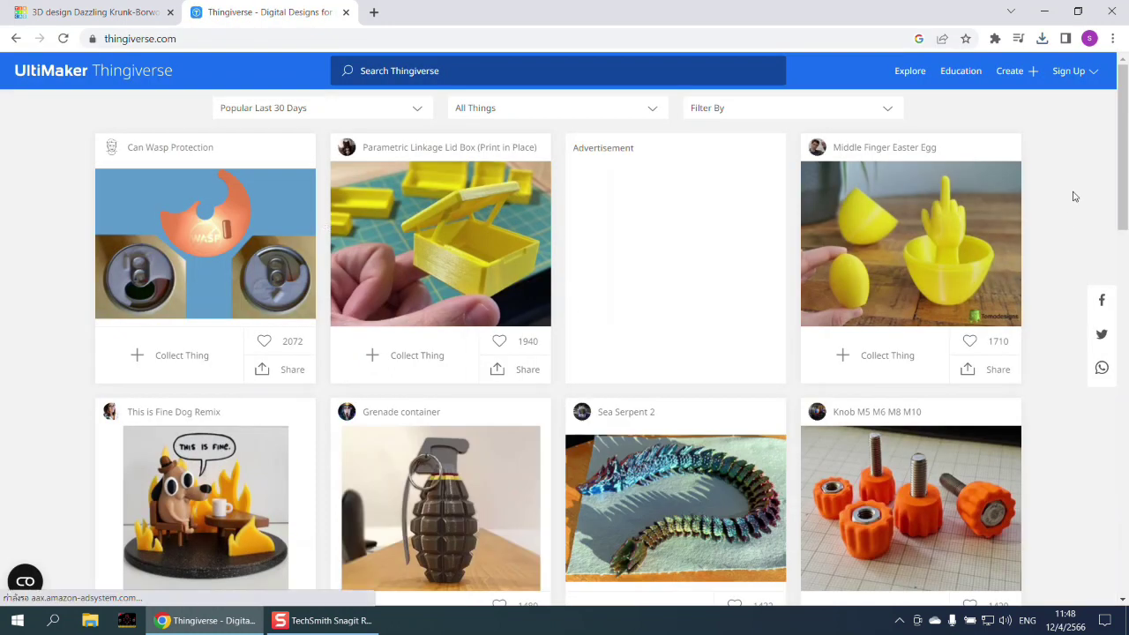
- Browse the popular models on the Thingiverse home page and in the Things listing
scroll(1125, 156, down, 2)
drag(1125, 156, 1126, 418)
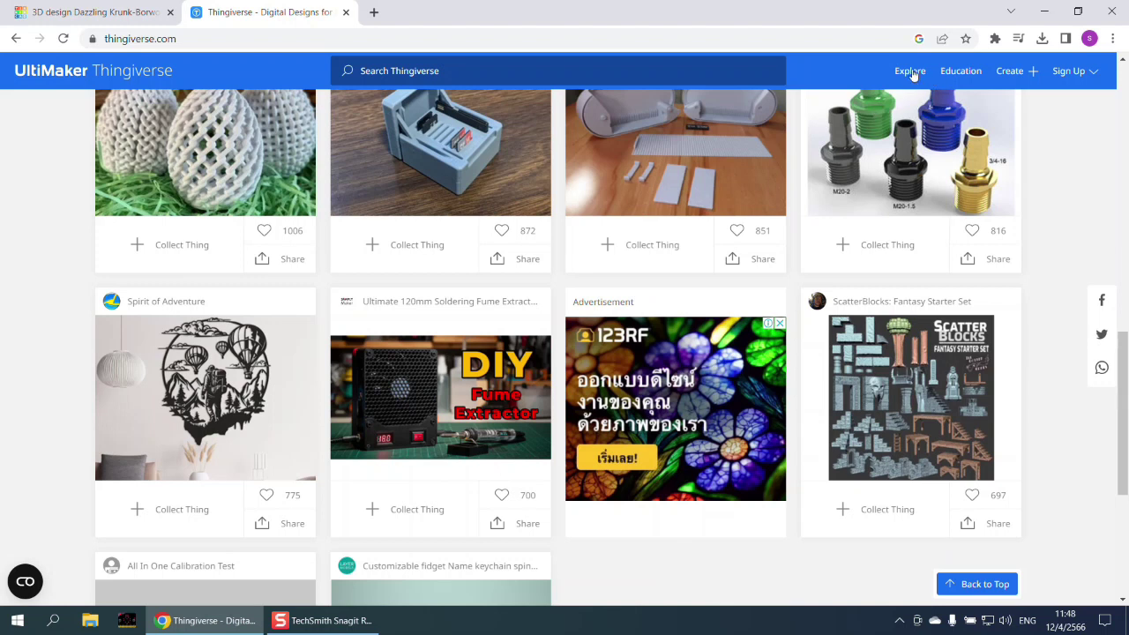
mouse_move(913, 75)
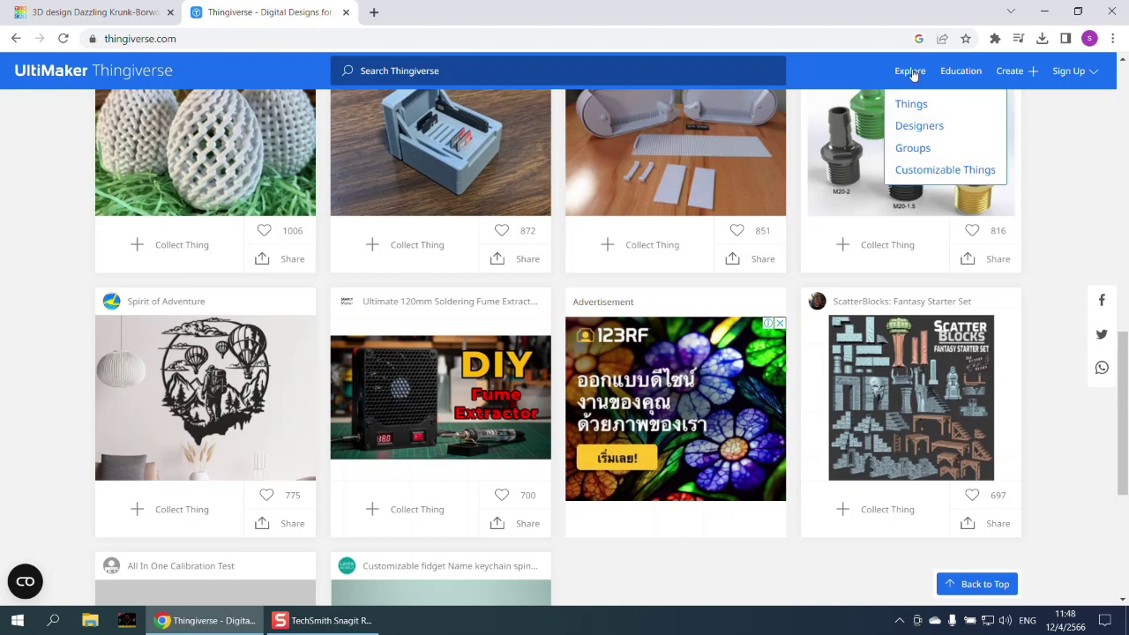
click(910, 103)
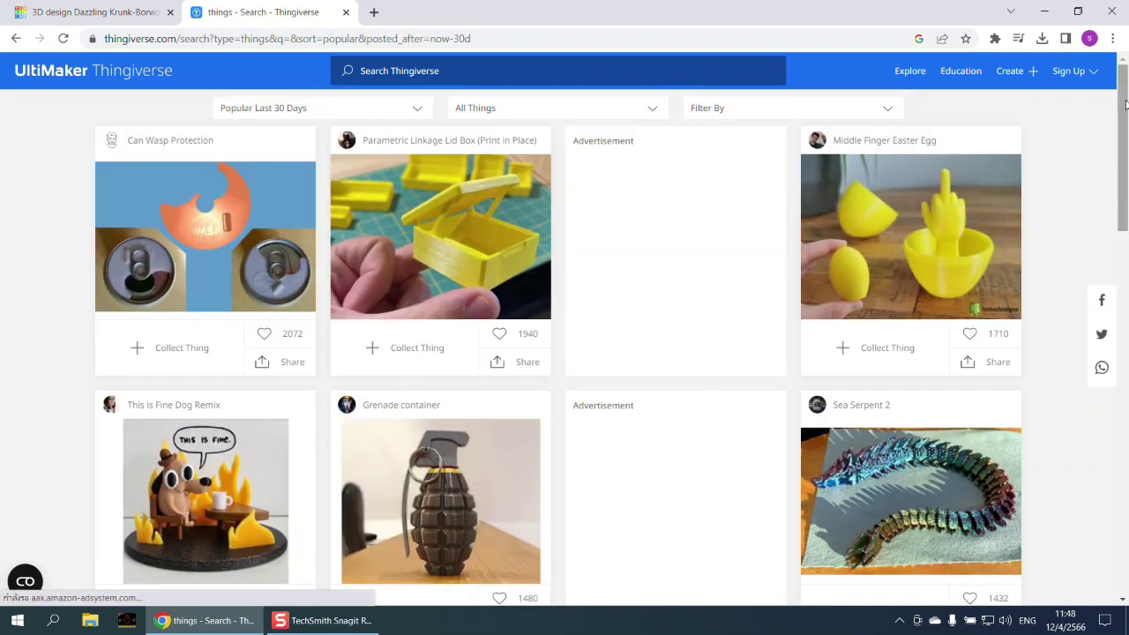
drag(1126, 104, 1124, 231)
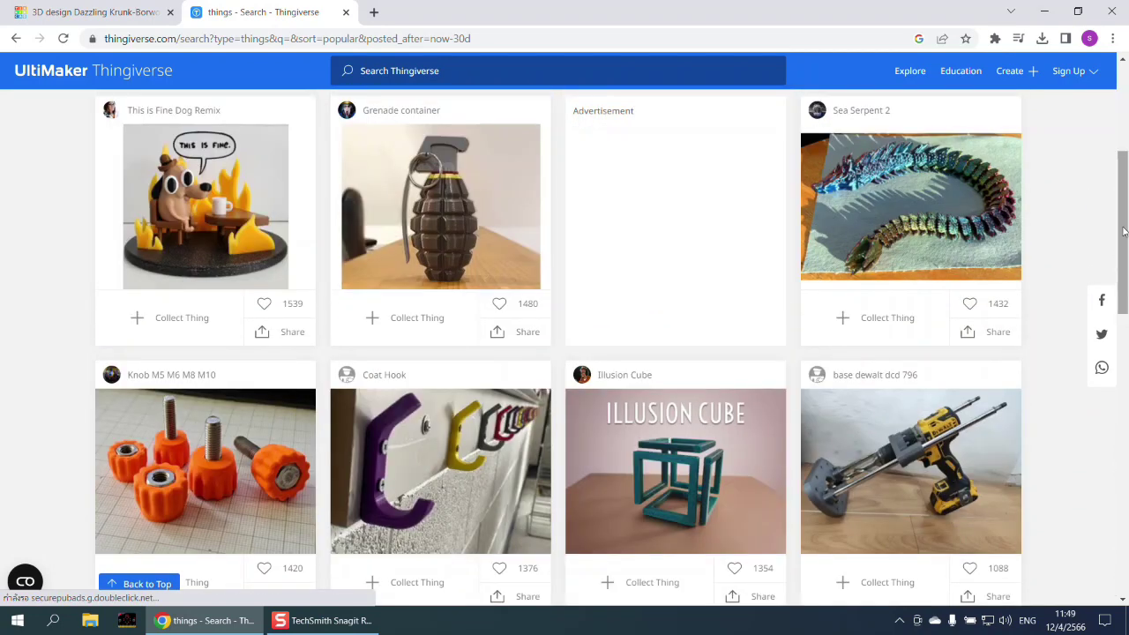
- Search Thingiverse for easythreed
click(444, 70)
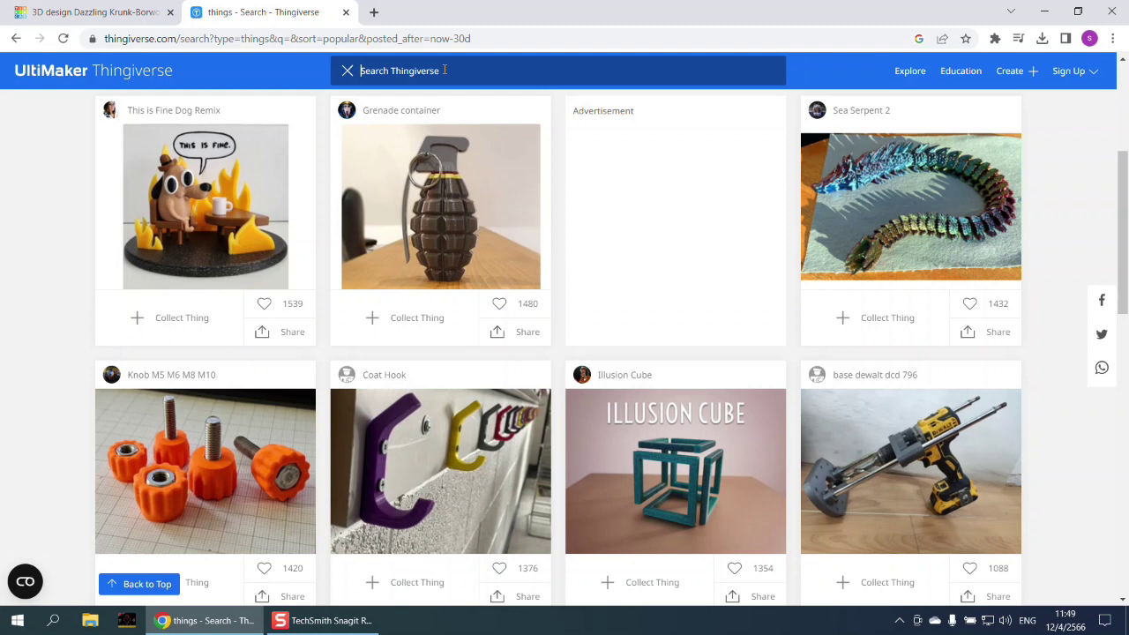
text(easythee)
key(BackSpace)
key(BackSpace)
text(reed)
key(Return)
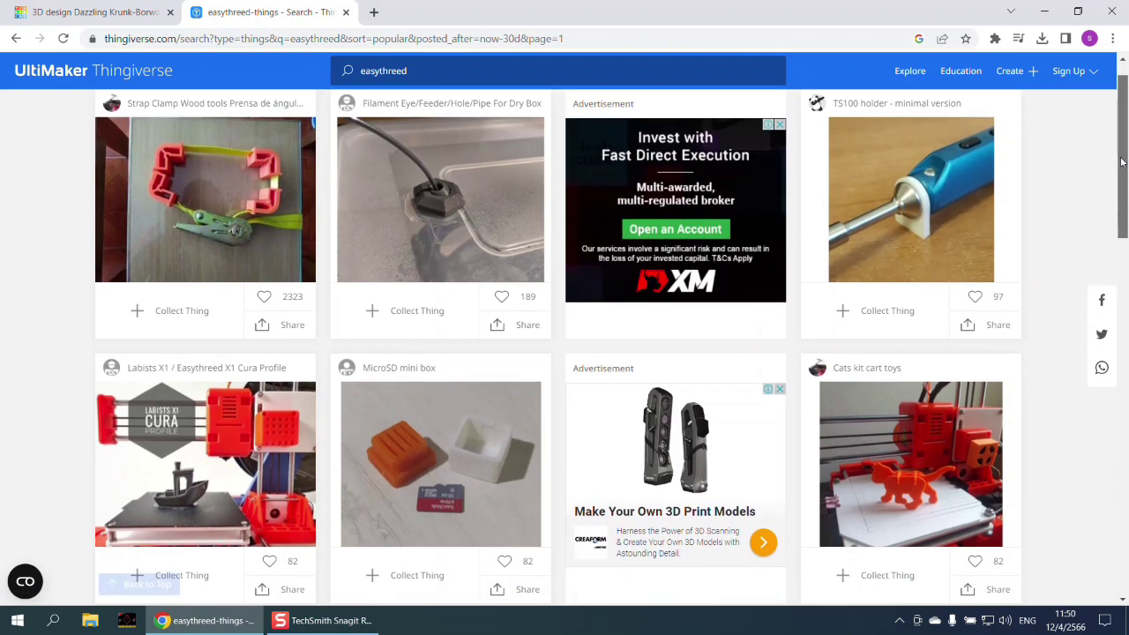
- Browse the easythreed results onto the second page and open the EASYTHREED X1 (SONDORY PICO) controller stand model
drag(1124, 150, 1119, 280)
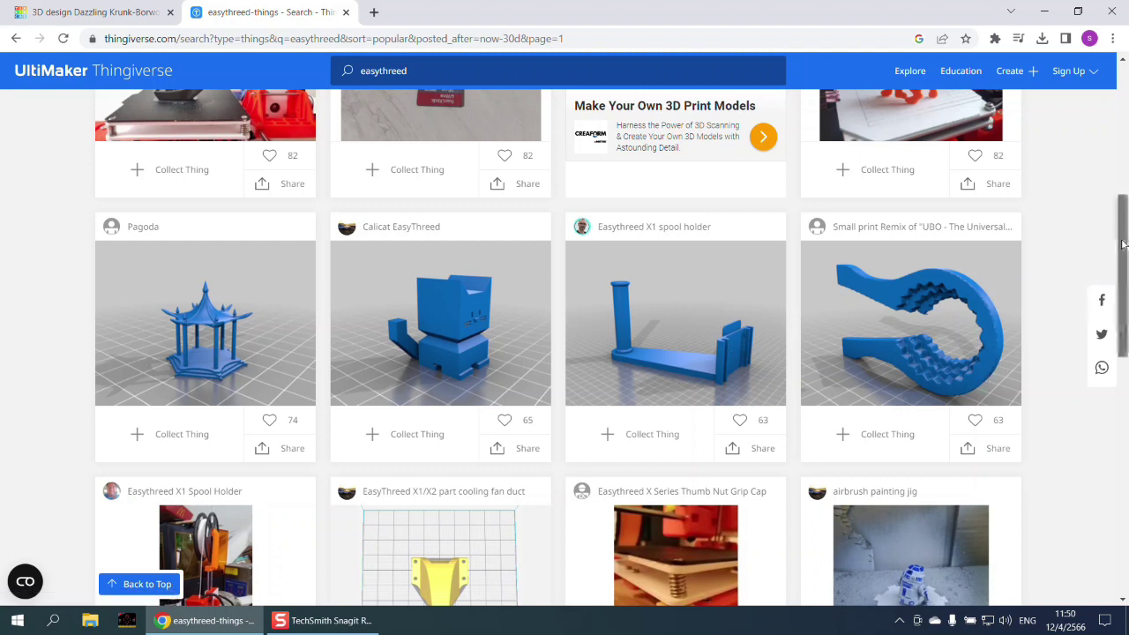
scroll(1117, 300, down, 2)
scroll(1118, 301, down, 1)
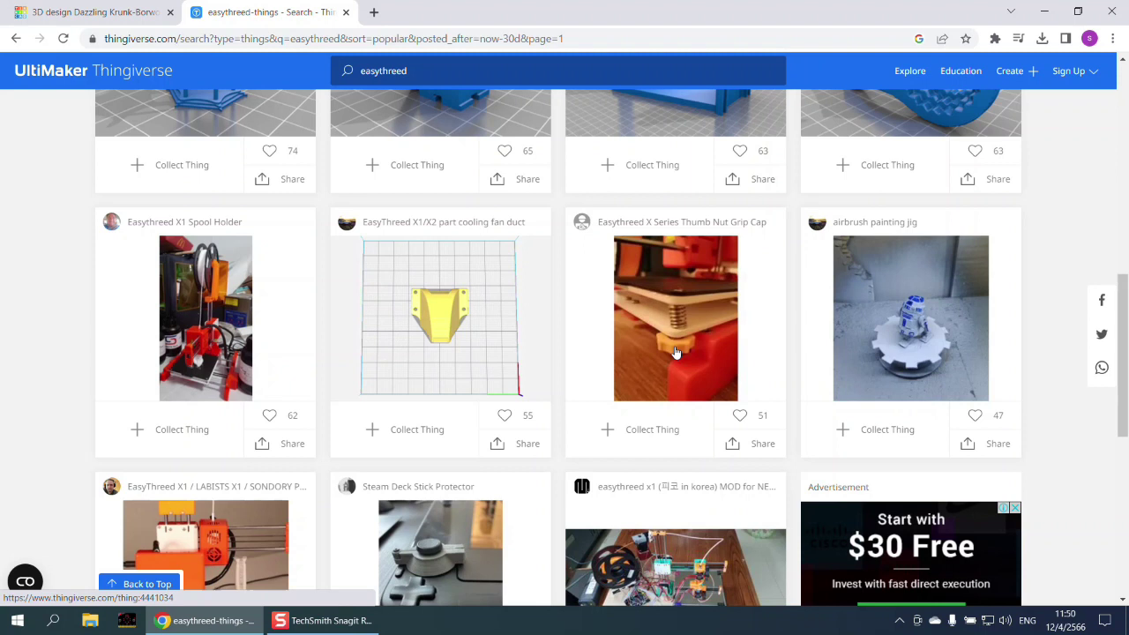
scroll(1123, 132, down, 5)
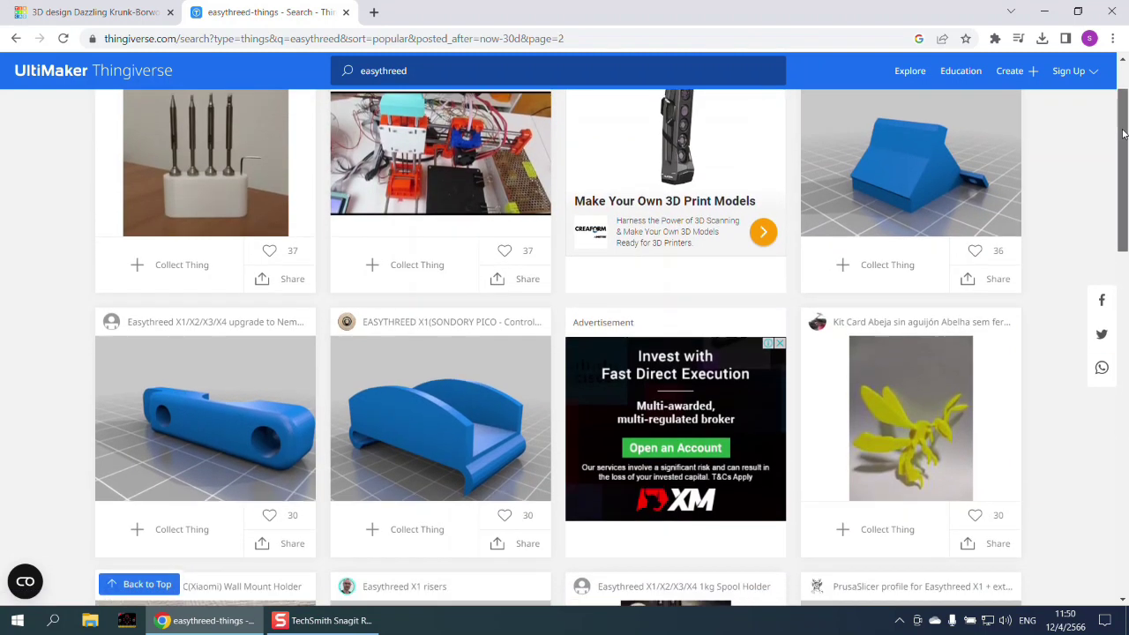
scroll(212, 357, down, 1)
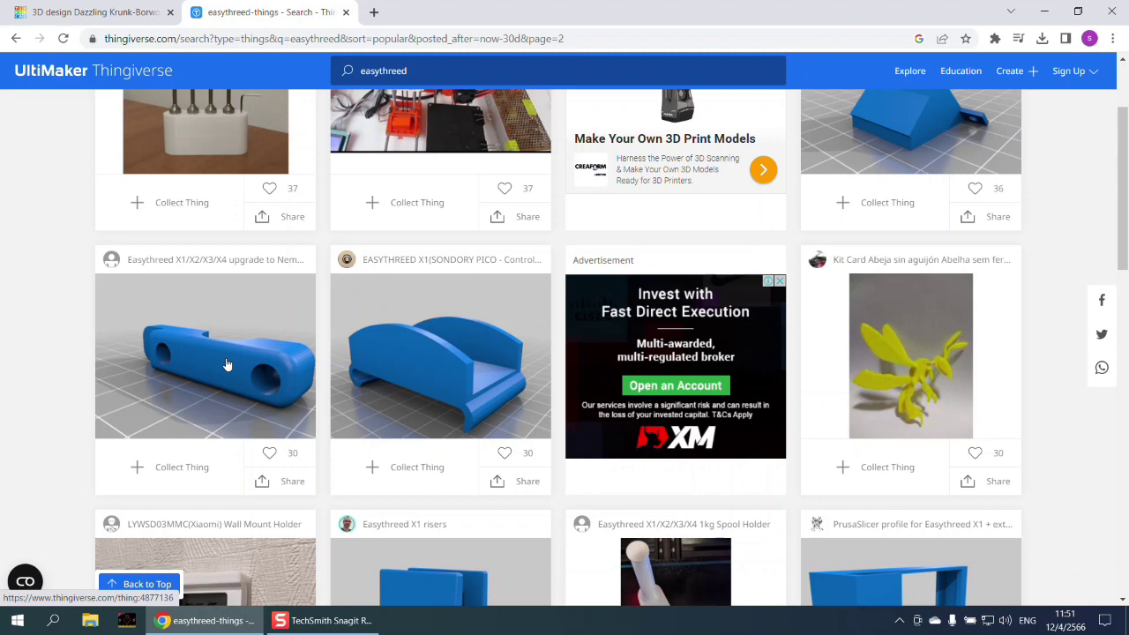
drag(1121, 250, 1113, 285)
click(440, 229)
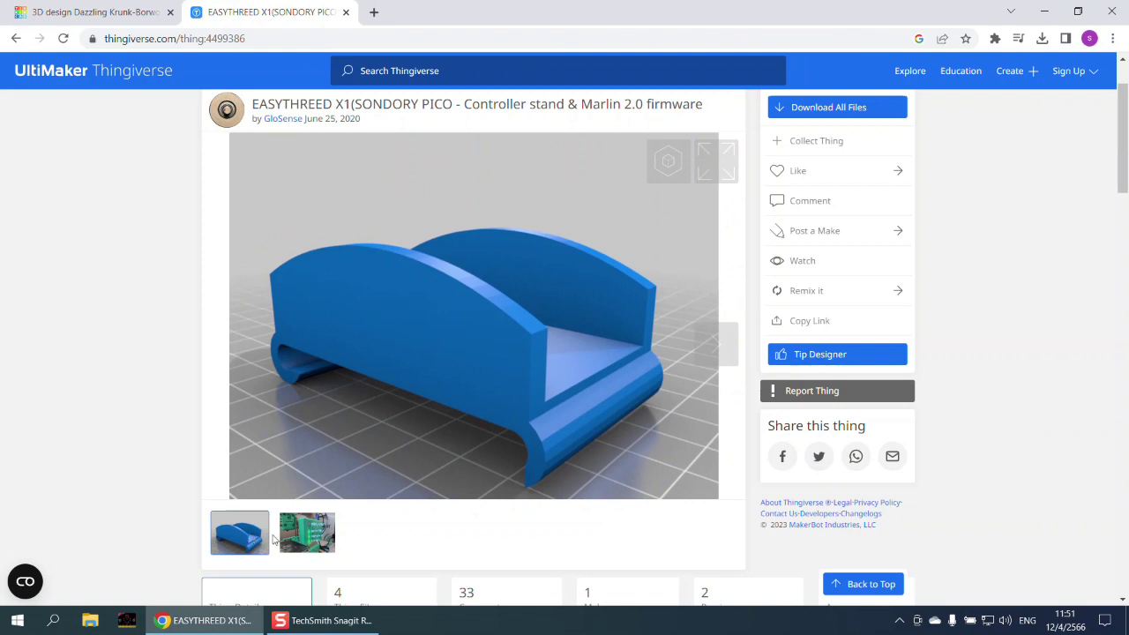
- View the controller stand's second photo and download all of its files as a ZIP archive into New folder (2)
click(327, 526)
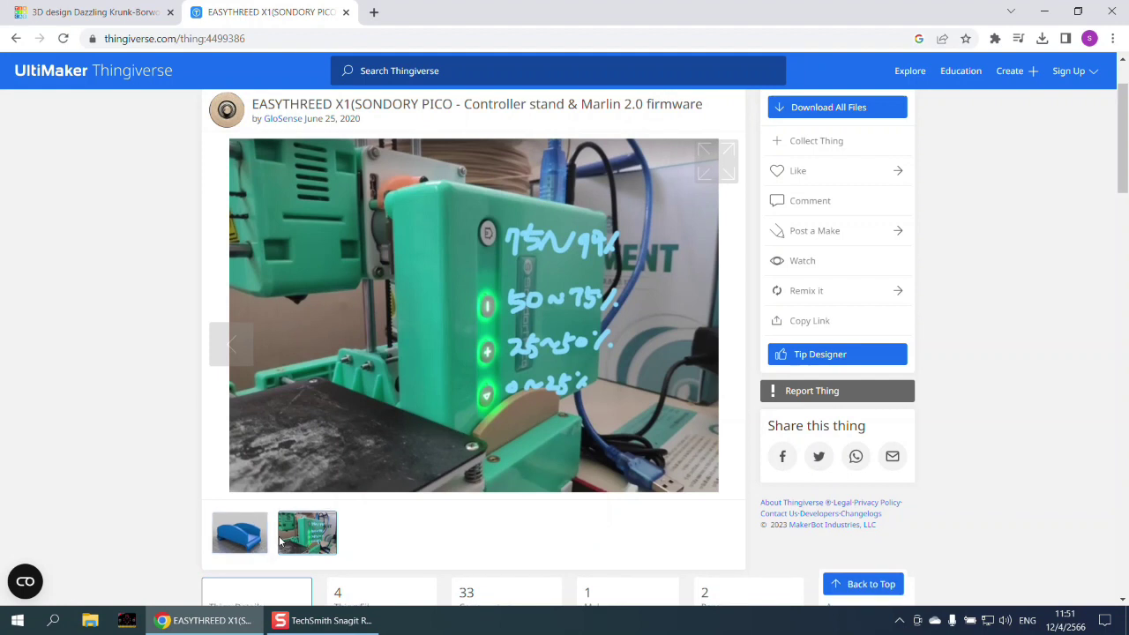
click(873, 109)
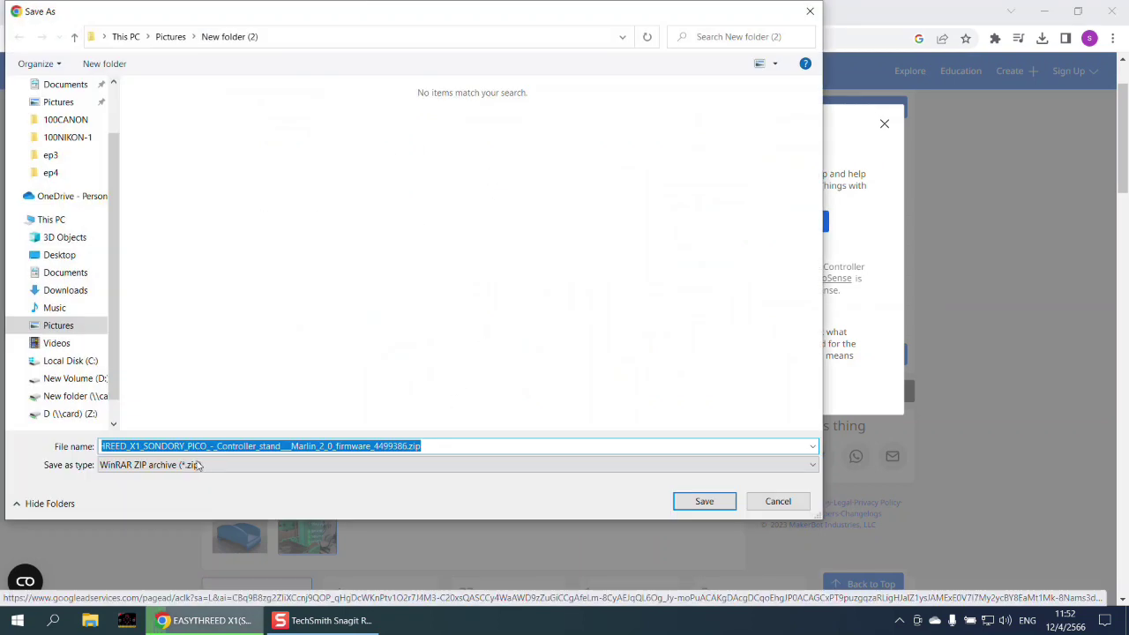
click(681, 500)
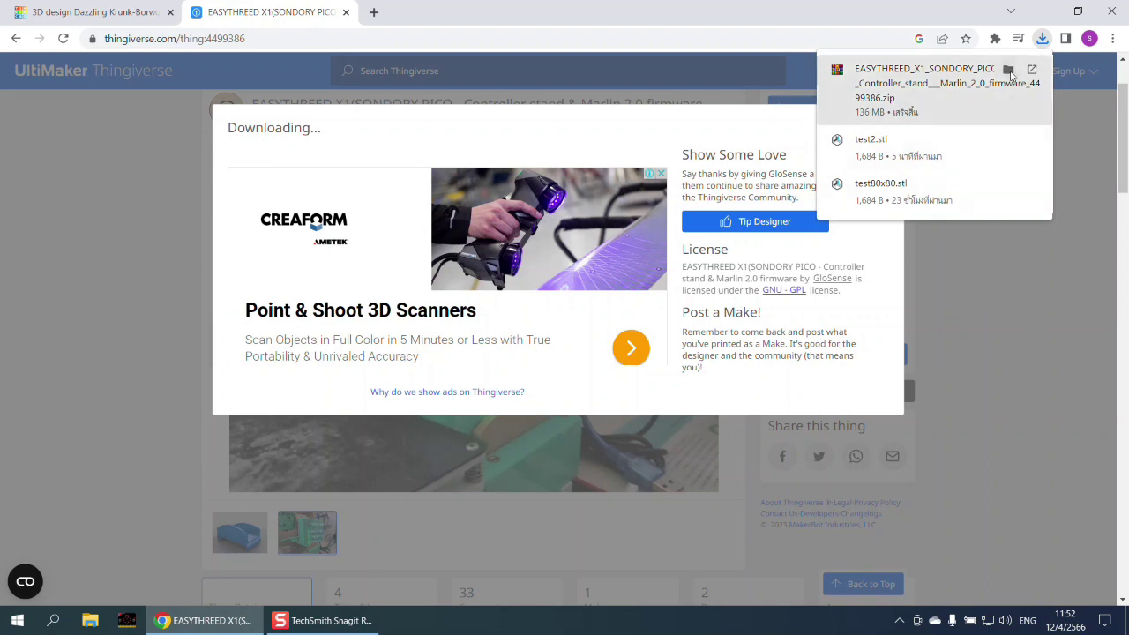
- Show the downloaded EASYTHREED_X1 archive in its folder and extract it into a folder of the same name
click(1007, 71)
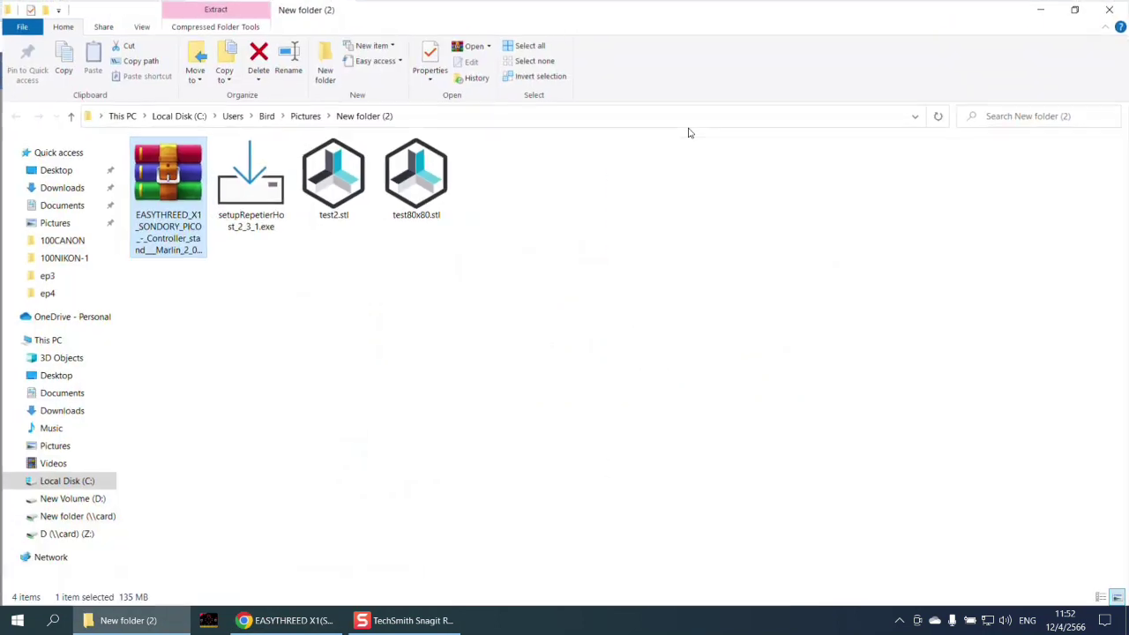
click(355, 302)
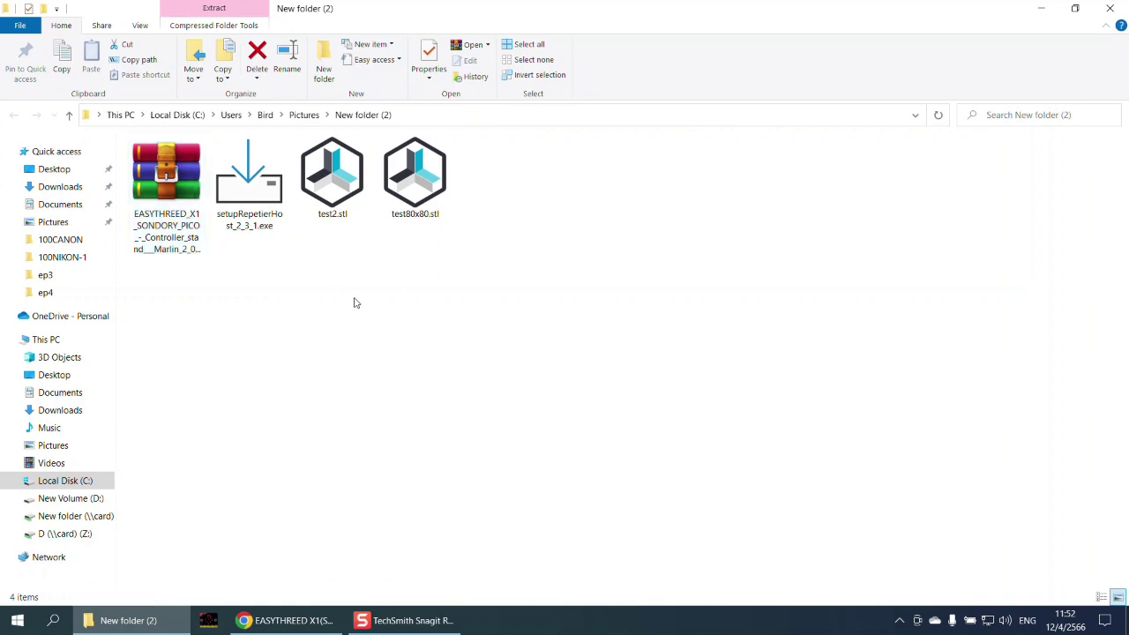
right_click(180, 186)
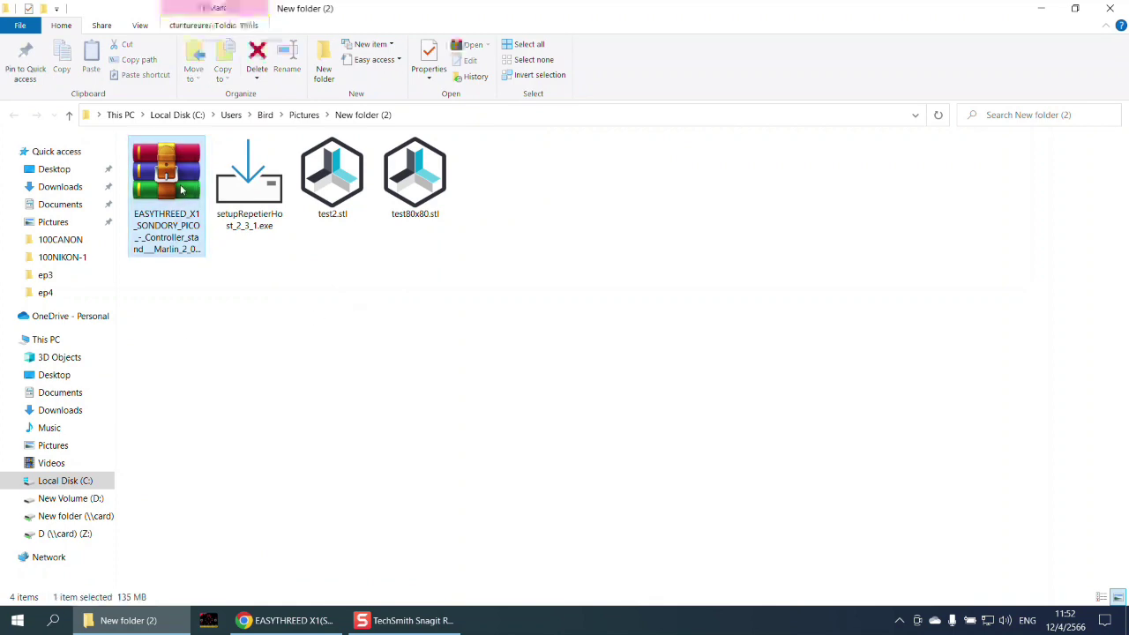
click(243, 298)
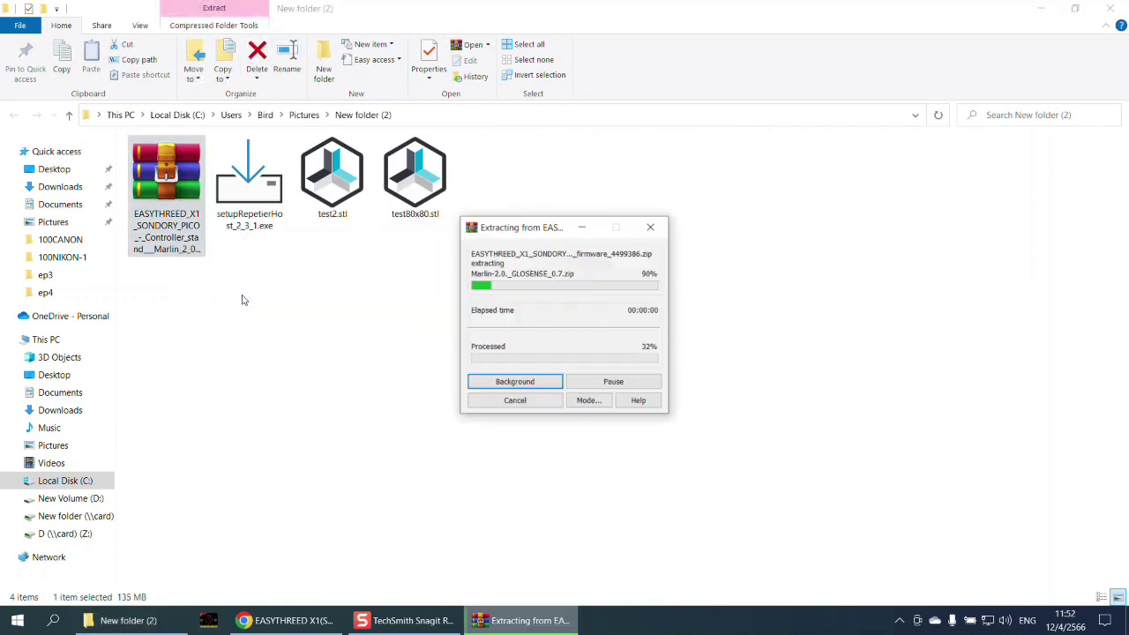
- Examine the images and files folders inside the extracted EASYTHREED_X1 folder
double_click(182, 189)
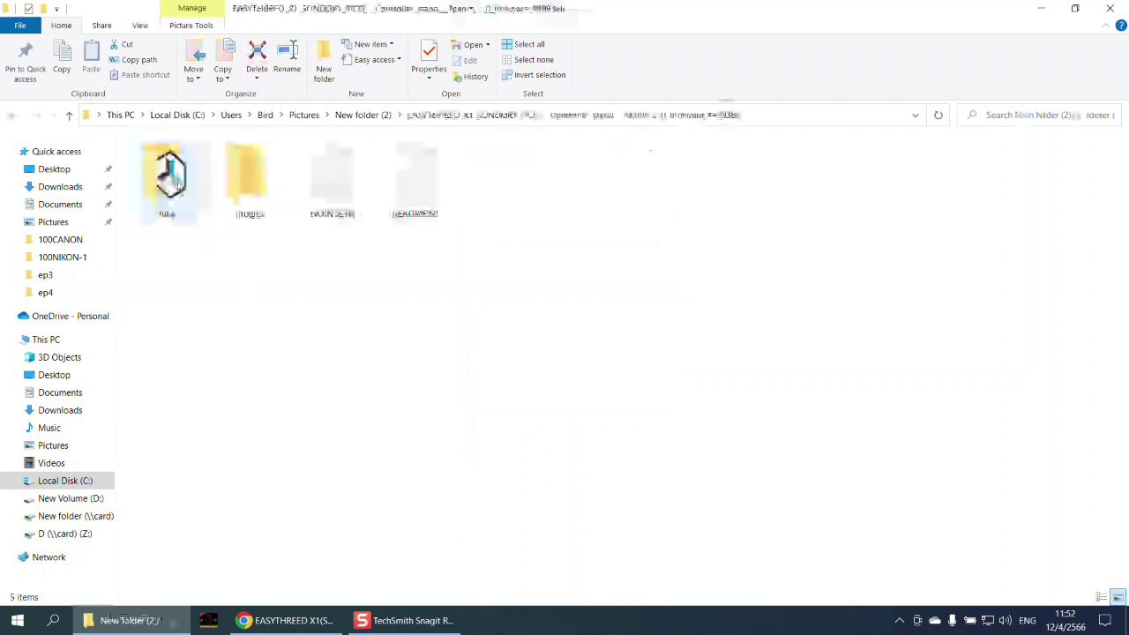
double_click(247, 181)
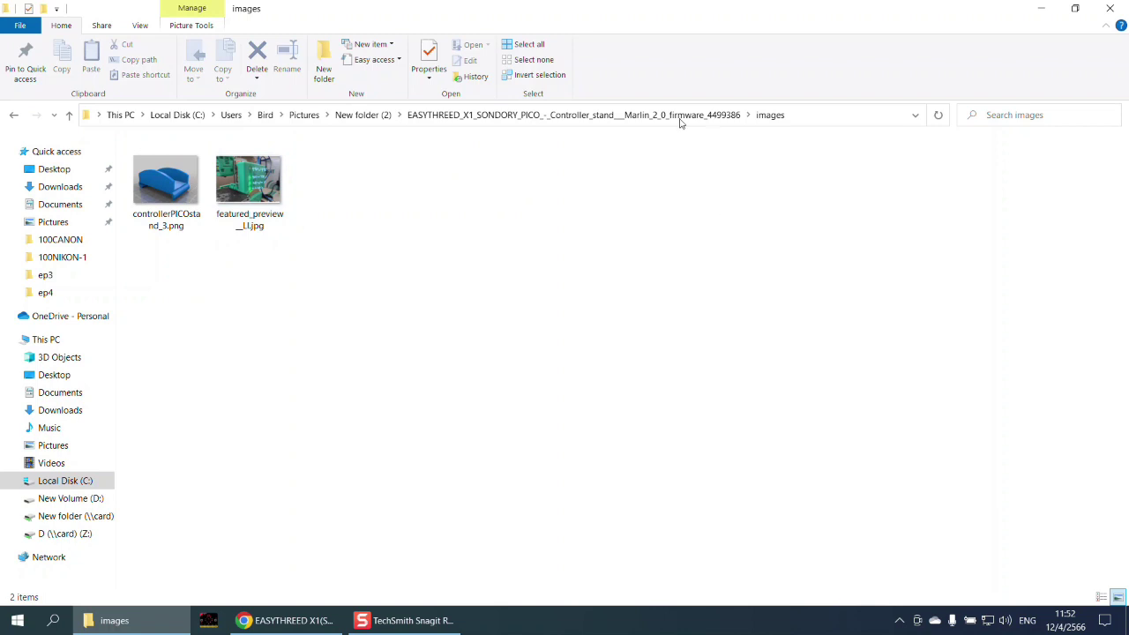
click(421, 118)
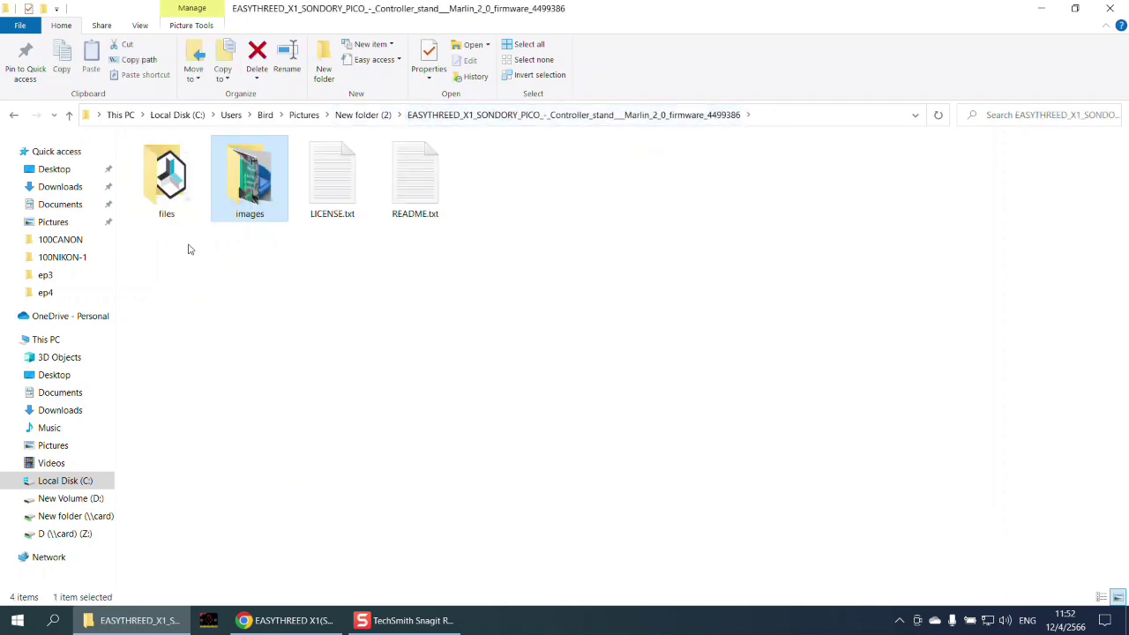
double_click(173, 203)
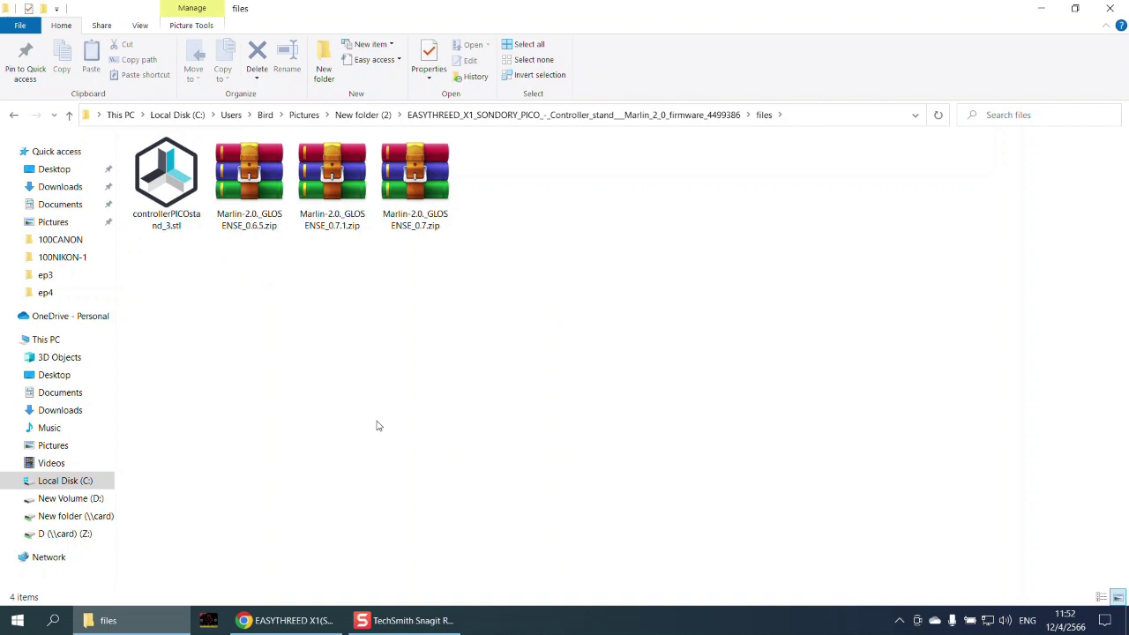
- Close the Thingiverse download message, switch to the Tinkercad design and delete the red square frame from the workplane
click(320, 554)
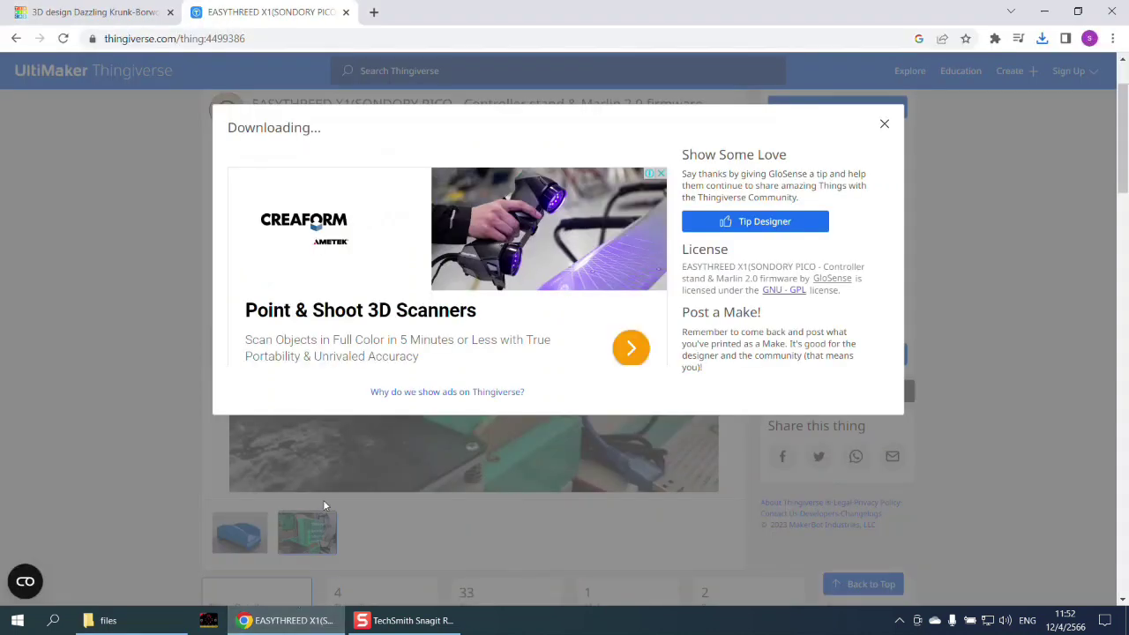
click(883, 126)
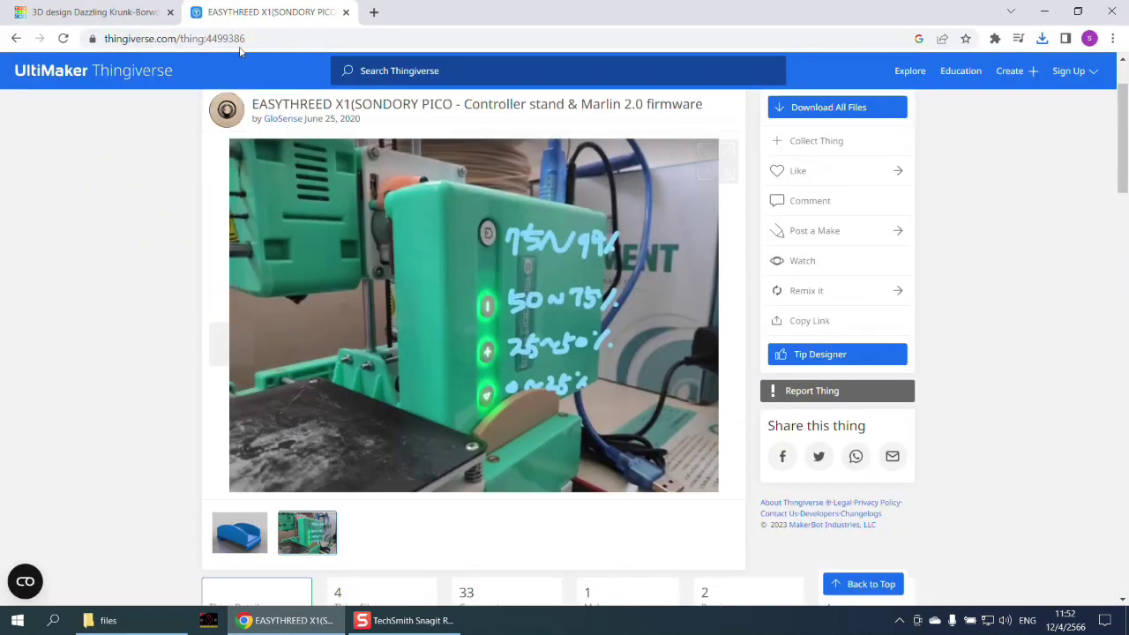
click(97, 13)
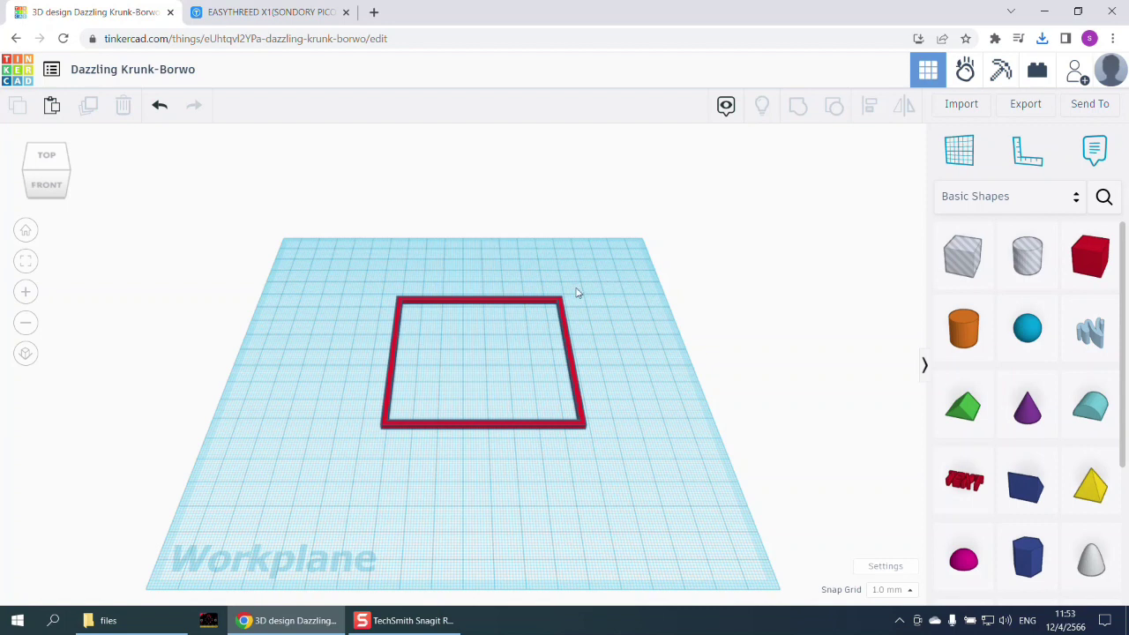
click(580, 426)
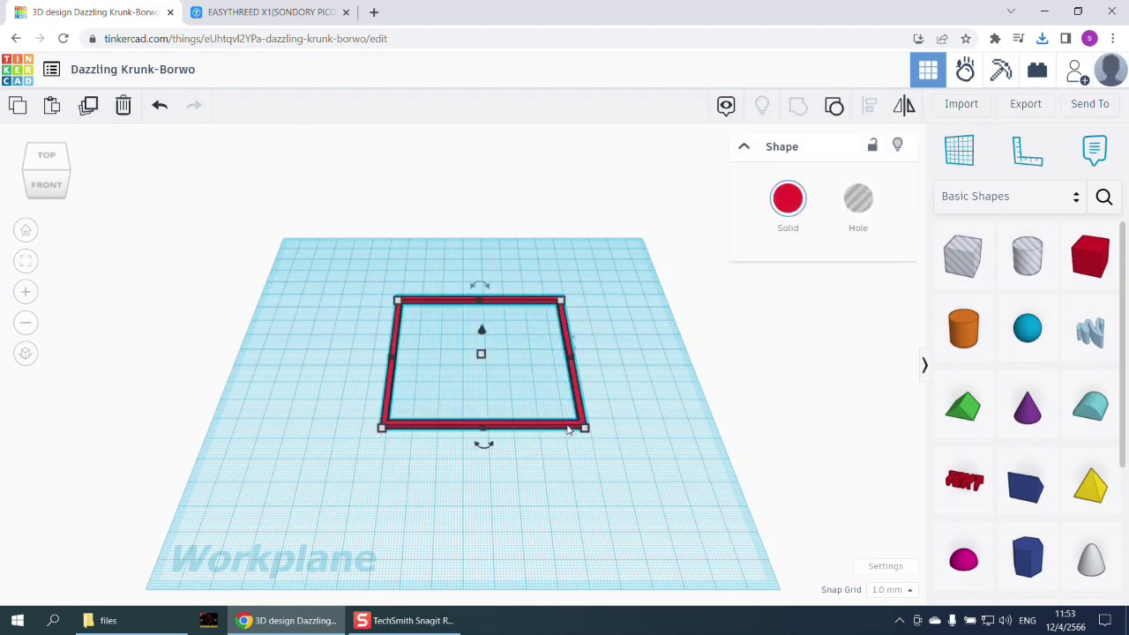
drag(569, 429, 502, 403)
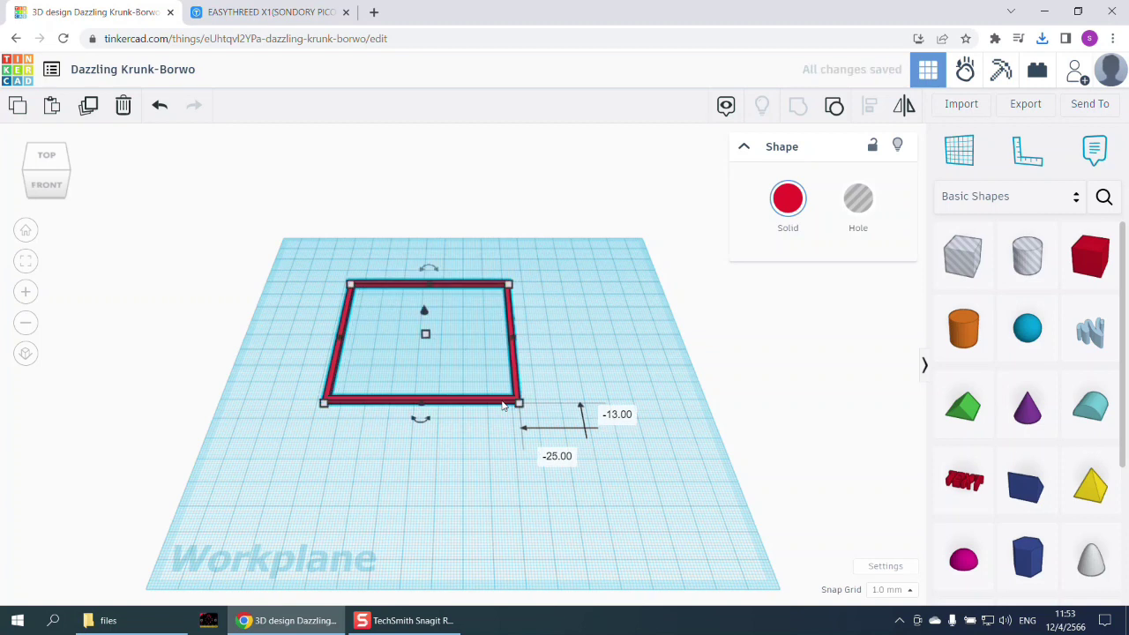
key(Delete)
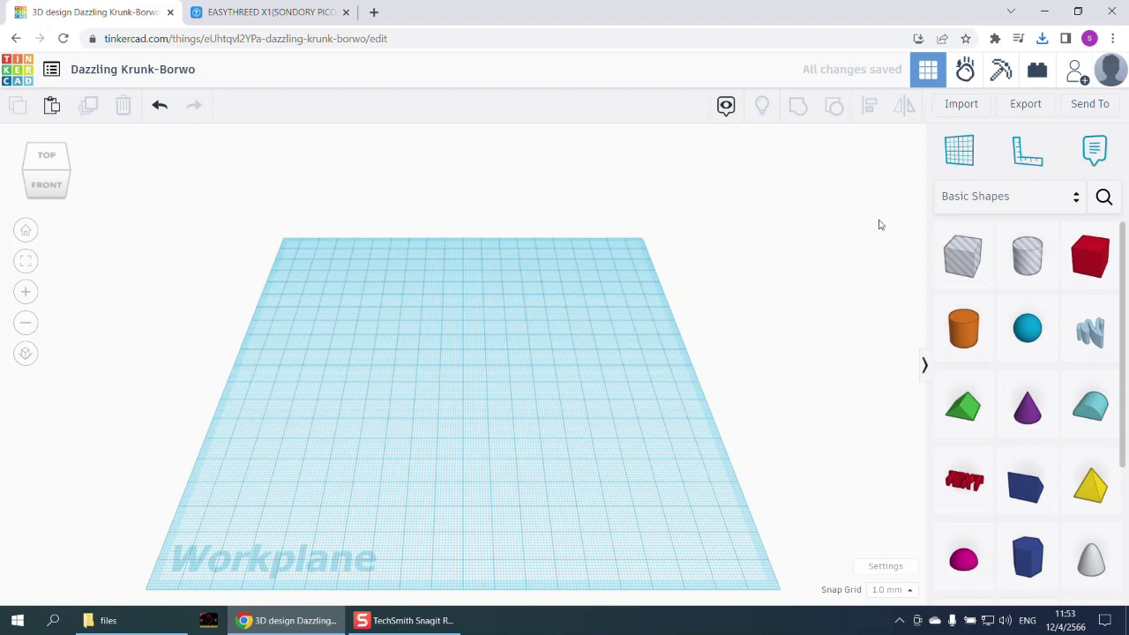
- Import controllerPICOstand_3.stl from the extracted archive's files folder into the Tinkercad design
click(962, 104)
click(565, 328)
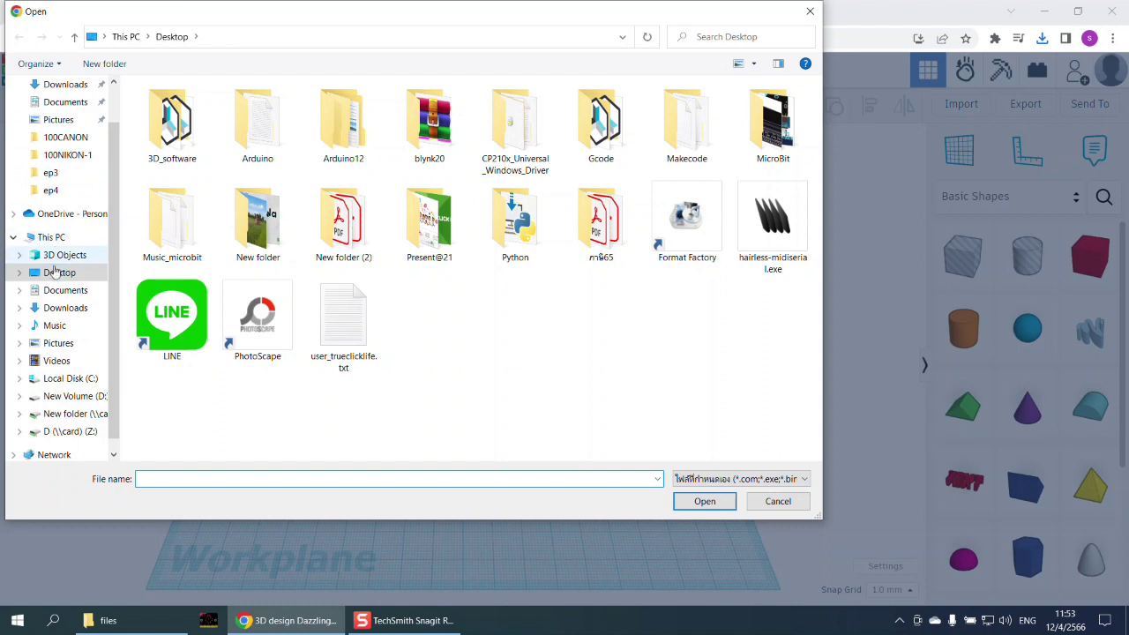
click(54, 344)
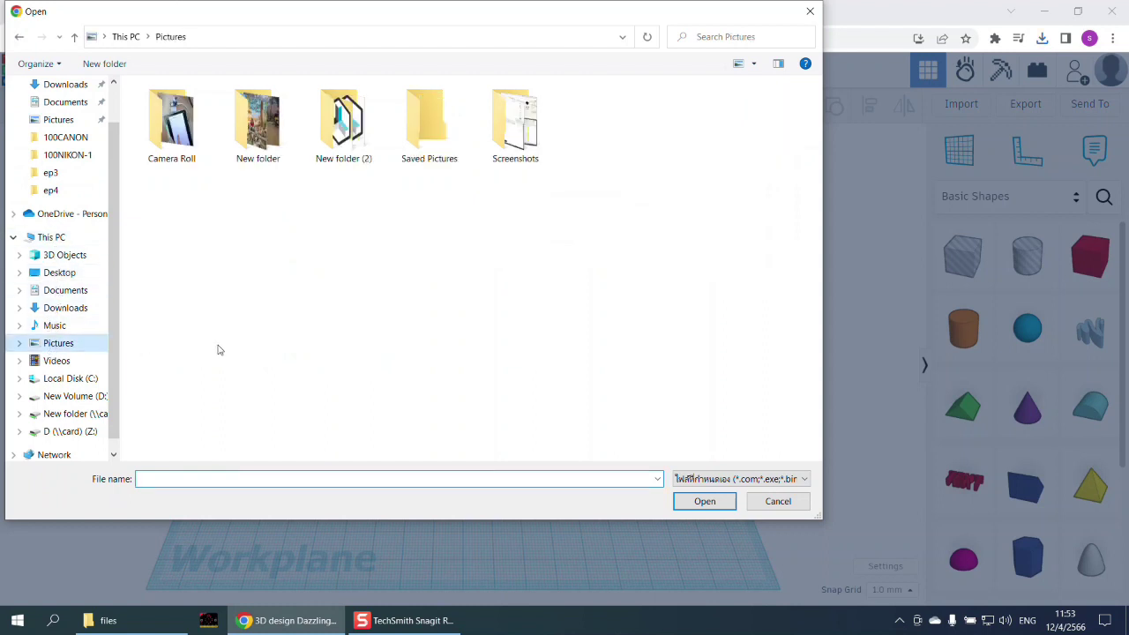
double_click(335, 149)
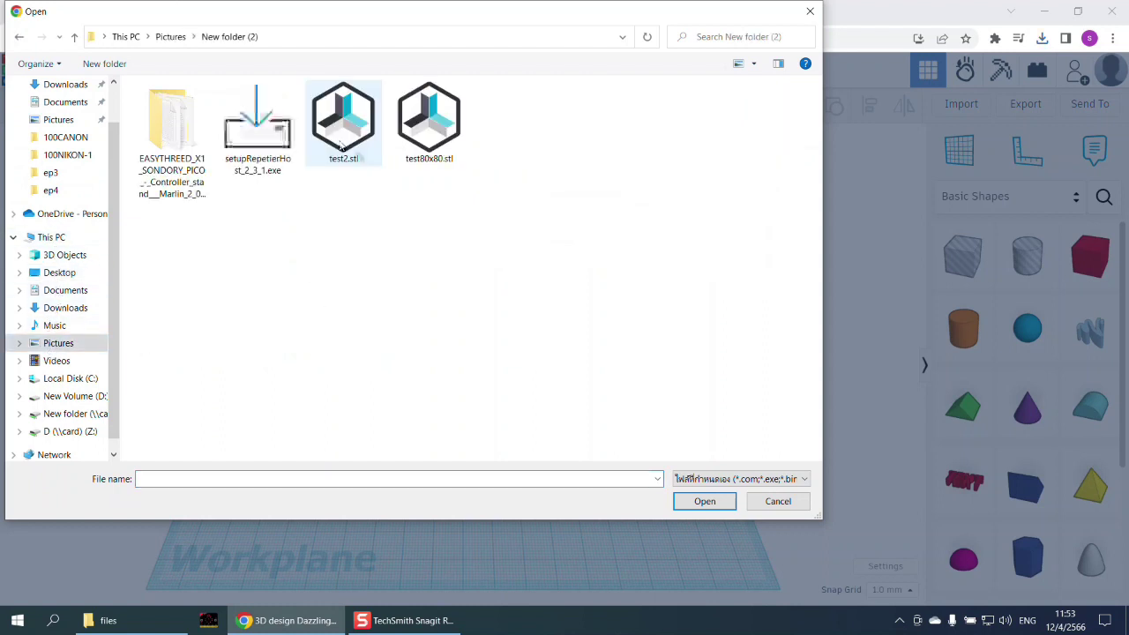
click(193, 170)
double_click(172, 138)
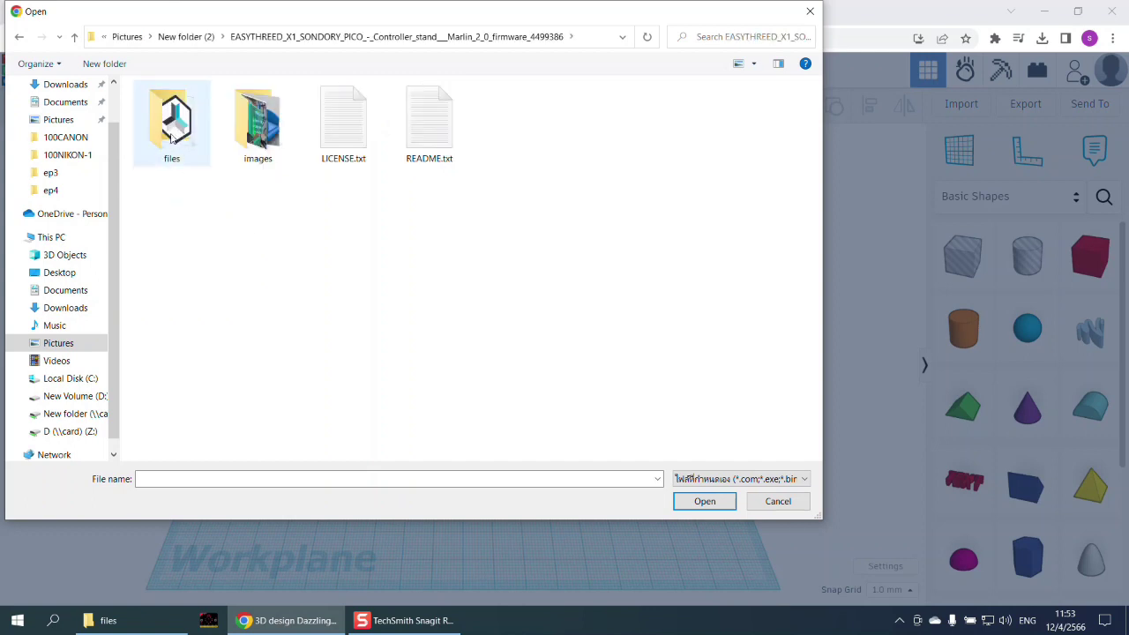
double_click(172, 138)
click(174, 136)
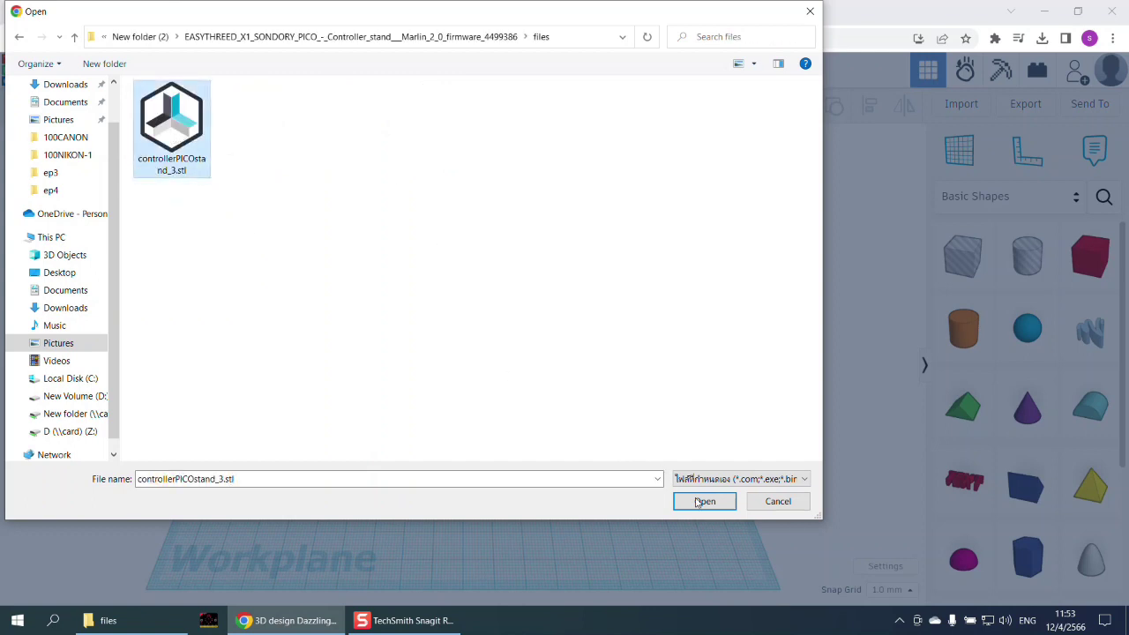
click(703, 501)
click(698, 507)
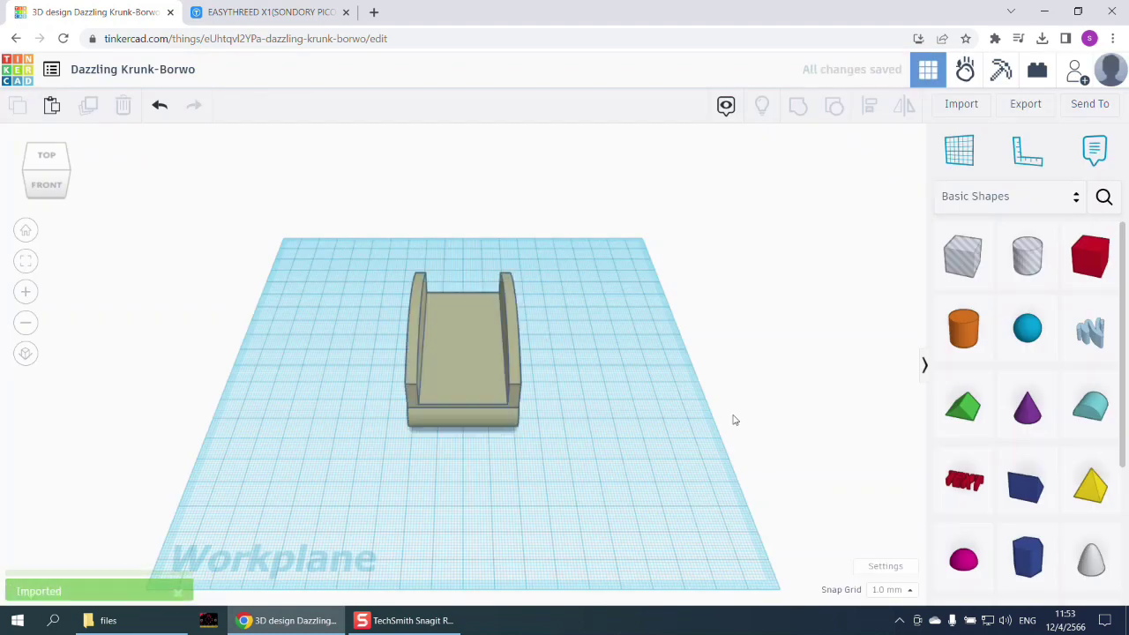
- Examine the imported stand from several sides and compare it with the printer photo on Thingiverse
right_drag(641, 482, 431, 368)
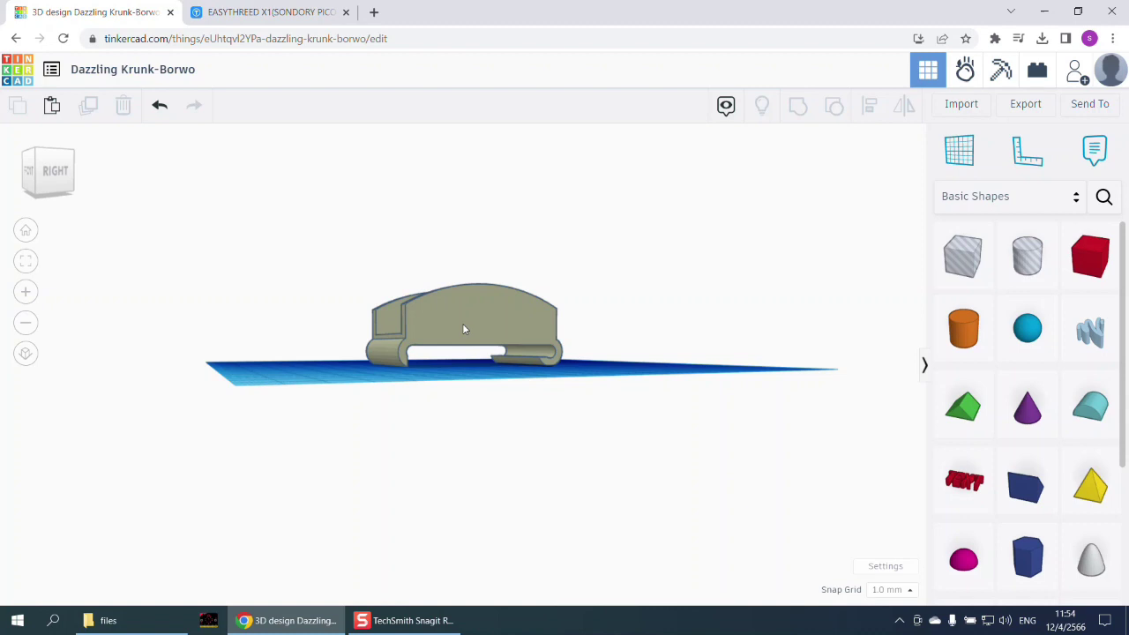
right_drag(386, 371, 545, 429)
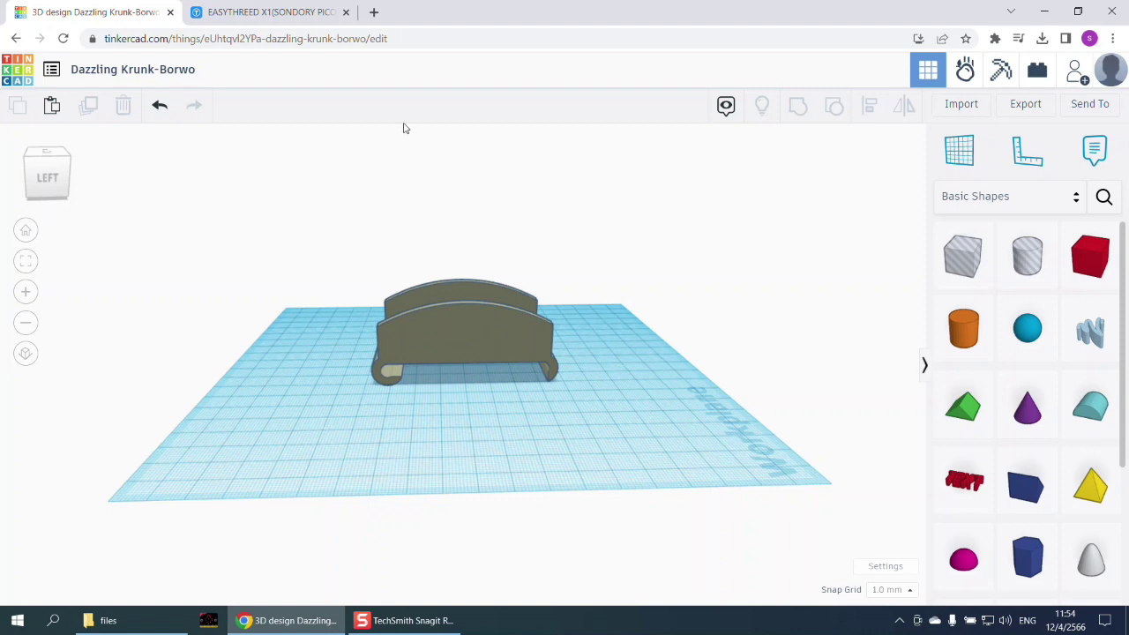
click(269, 13)
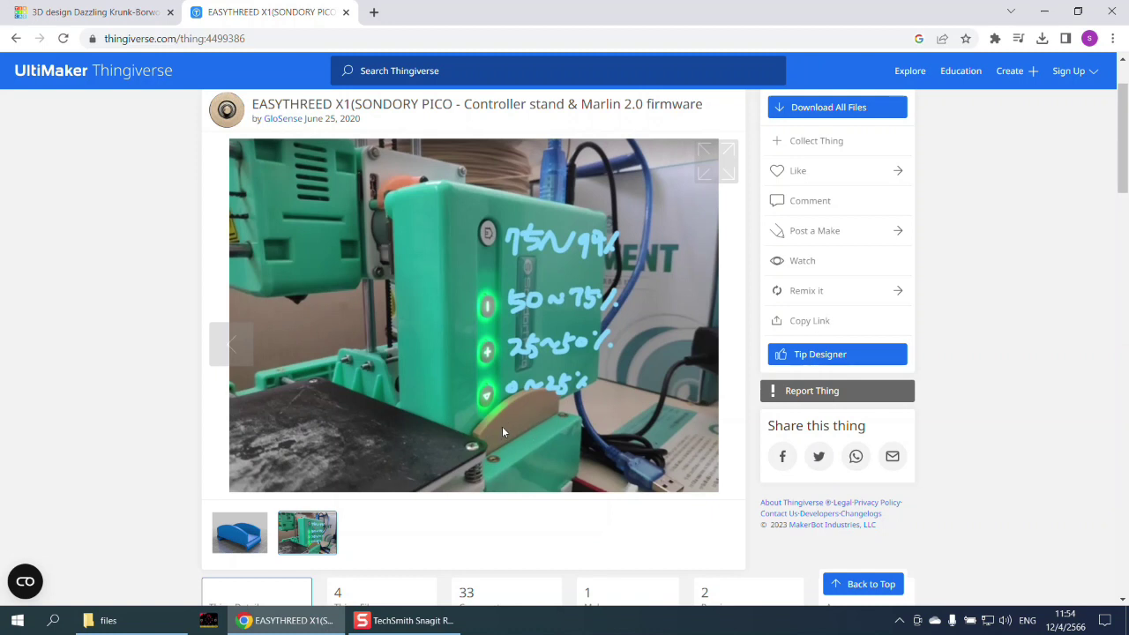
click(122, 14)
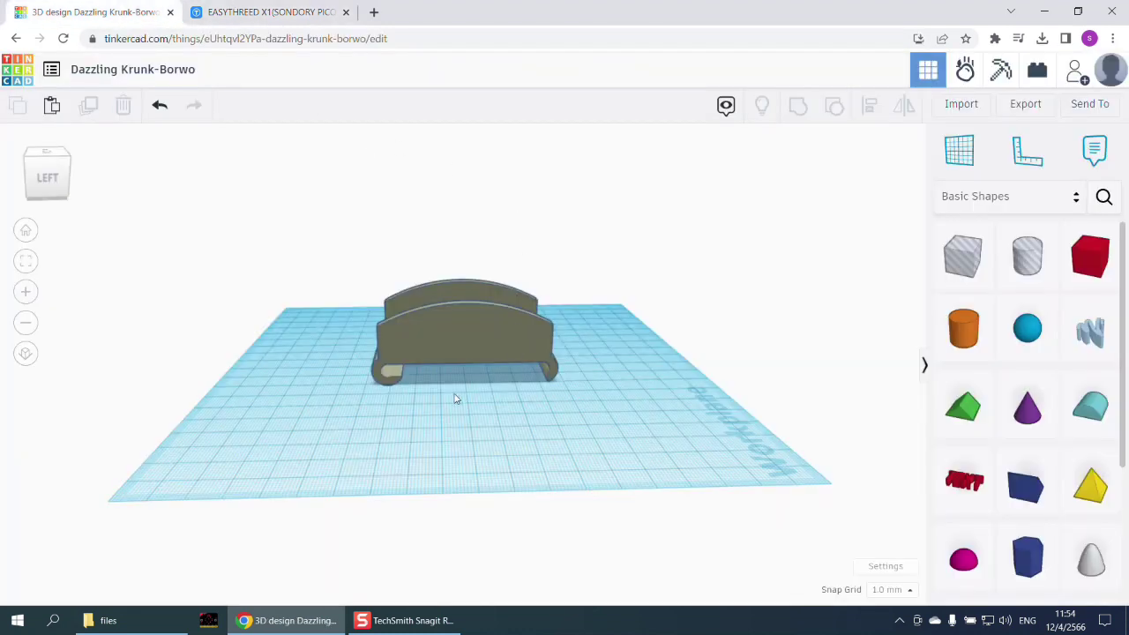
- Rotate the imported stand by -90° in the front view so it lies on one of its curved side walls
right_drag(719, 422, 509, 366)
click(507, 361)
drag(464, 263, 491, 280)
click(495, 230)
key(BackSpace)
key(Return)
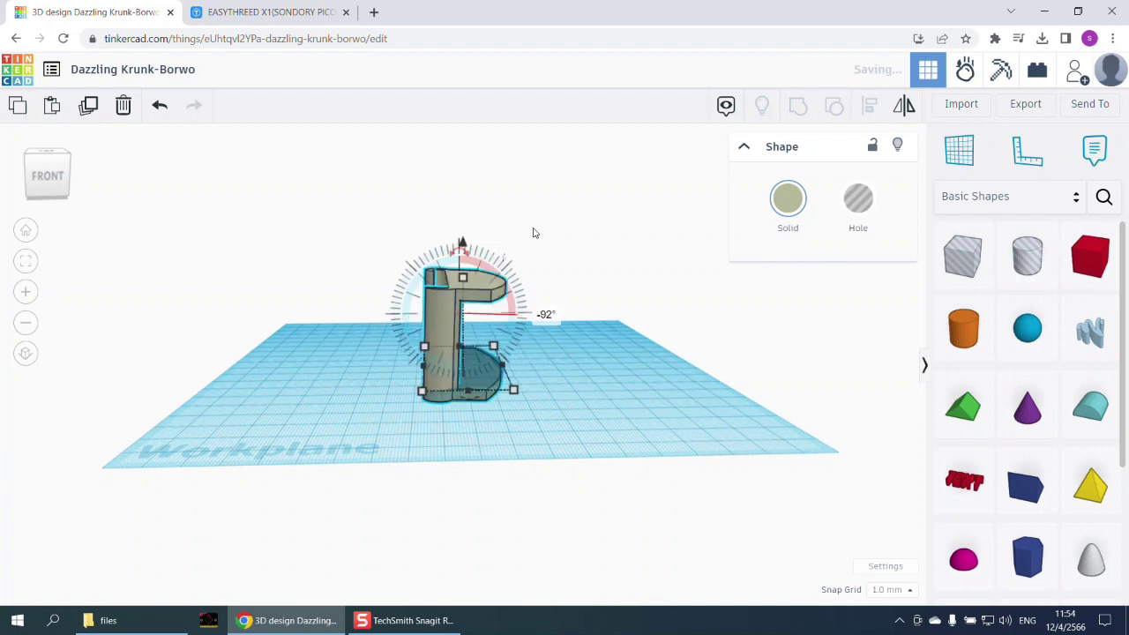
click(541, 317)
text(-90)
key(Return)
click(680, 409)
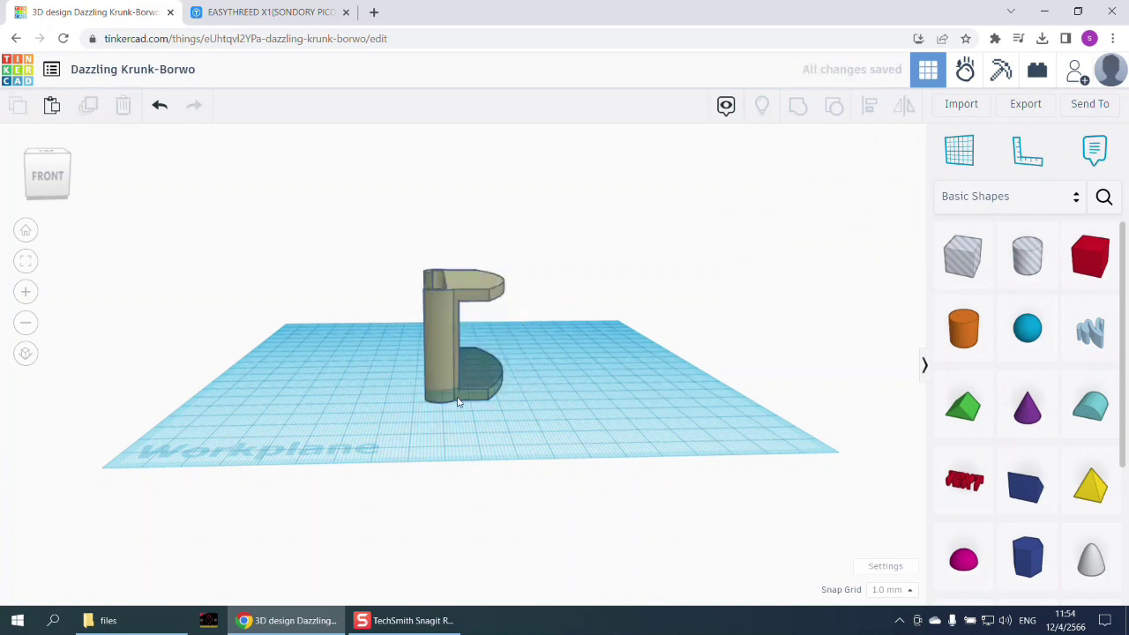
- Look at the stand from directly above and place a Text shape at the middle of its side wall
right_drag(369, 373, 631, 490)
drag(46, 172, 46, 163)
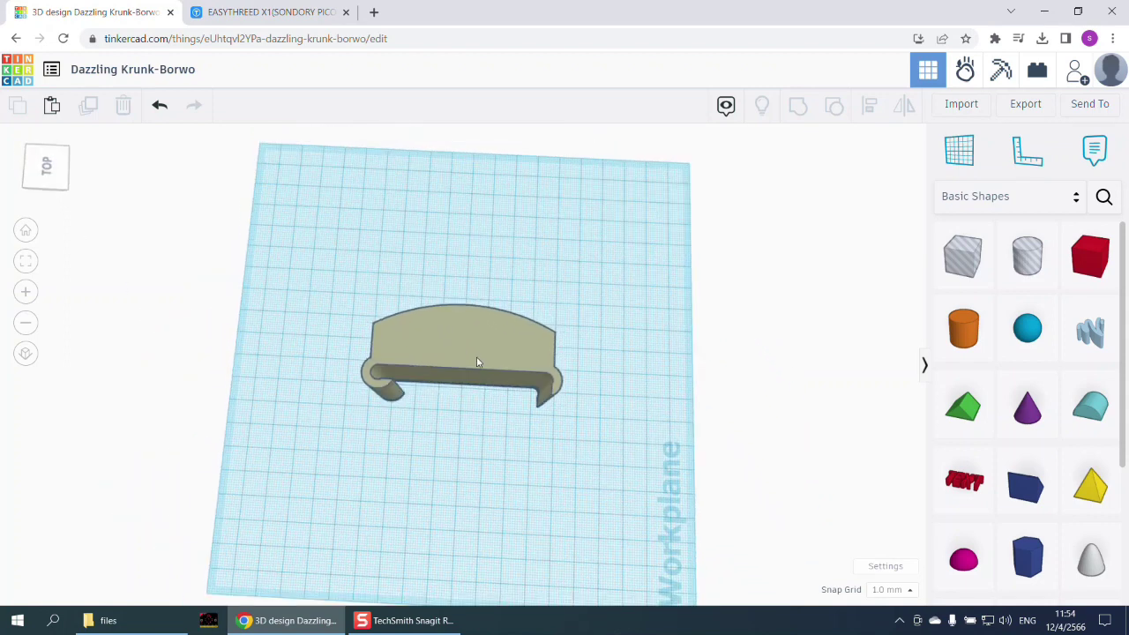
click(372, 325)
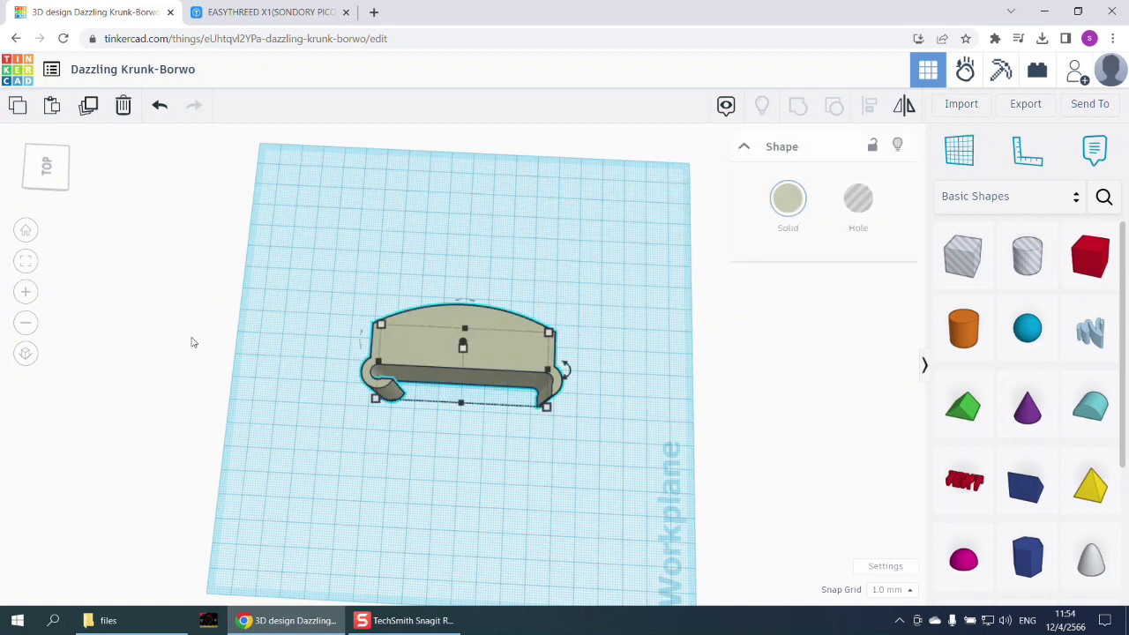
click(26, 261)
click(48, 168)
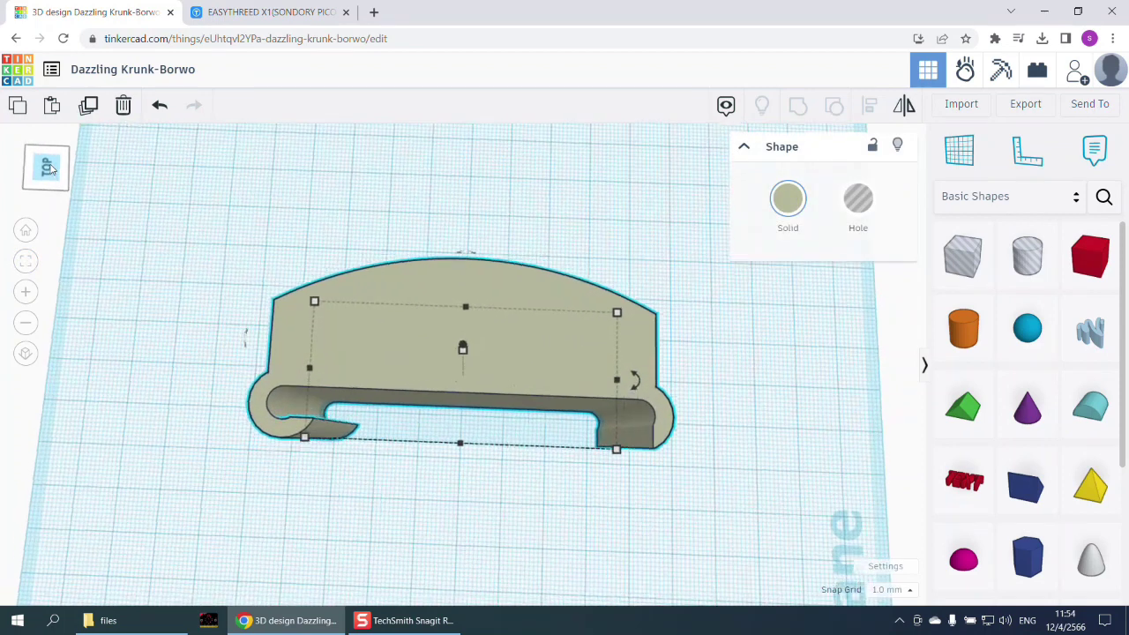
click(754, 391)
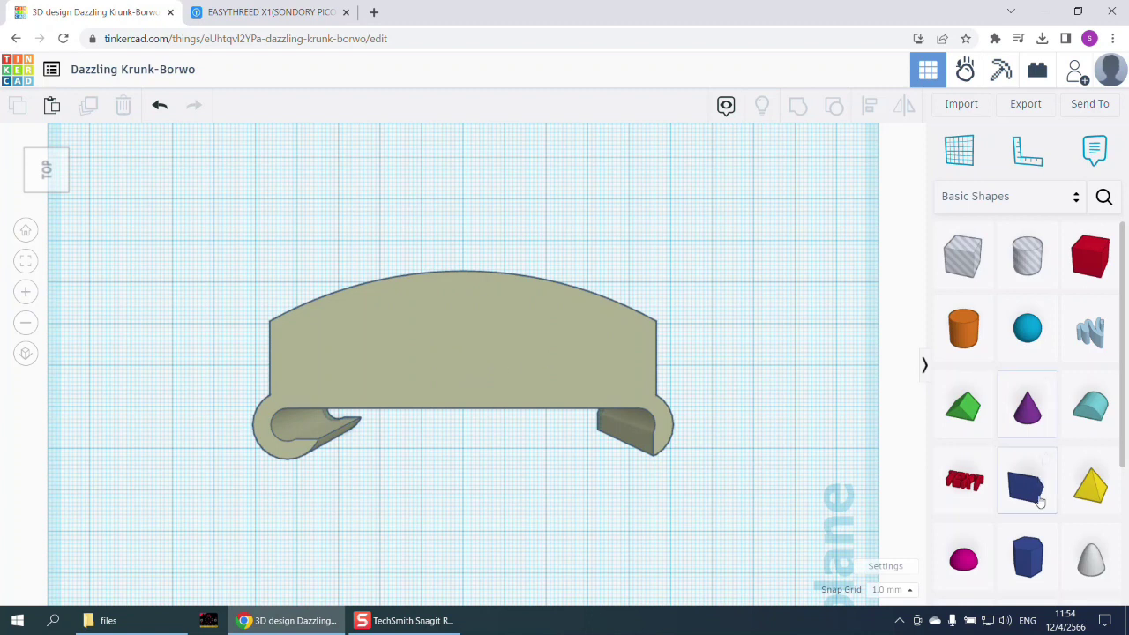
drag(693, 326, 505, 340)
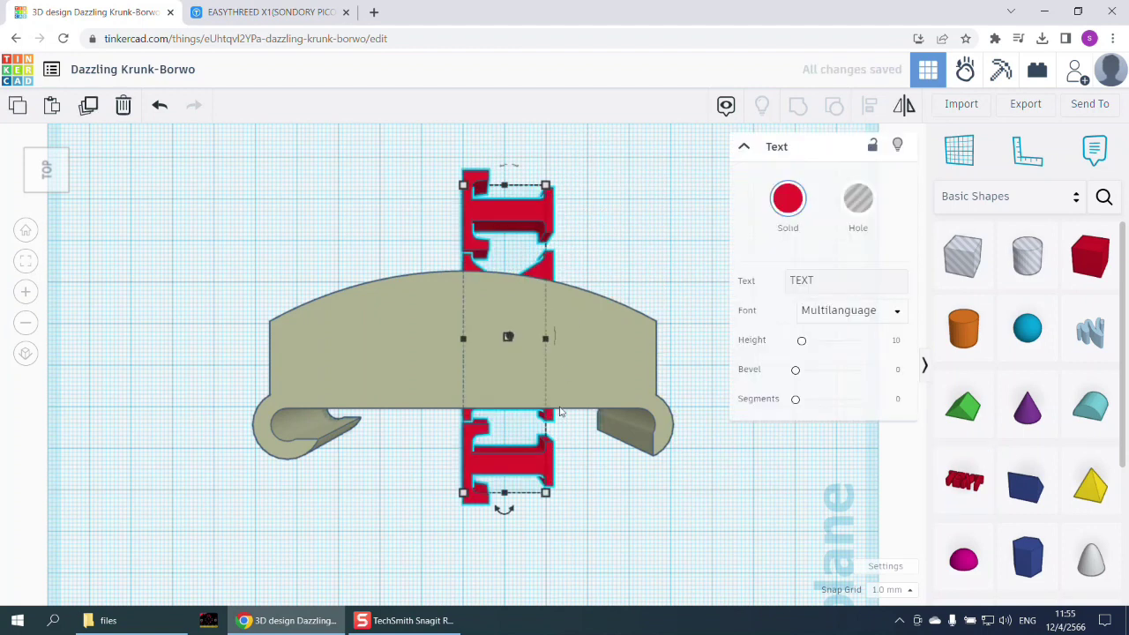
- Rotate the Text shape by -90° so it runs along the length of the stand
drag(505, 509, 336, 364)
text(-90)
key(Return)
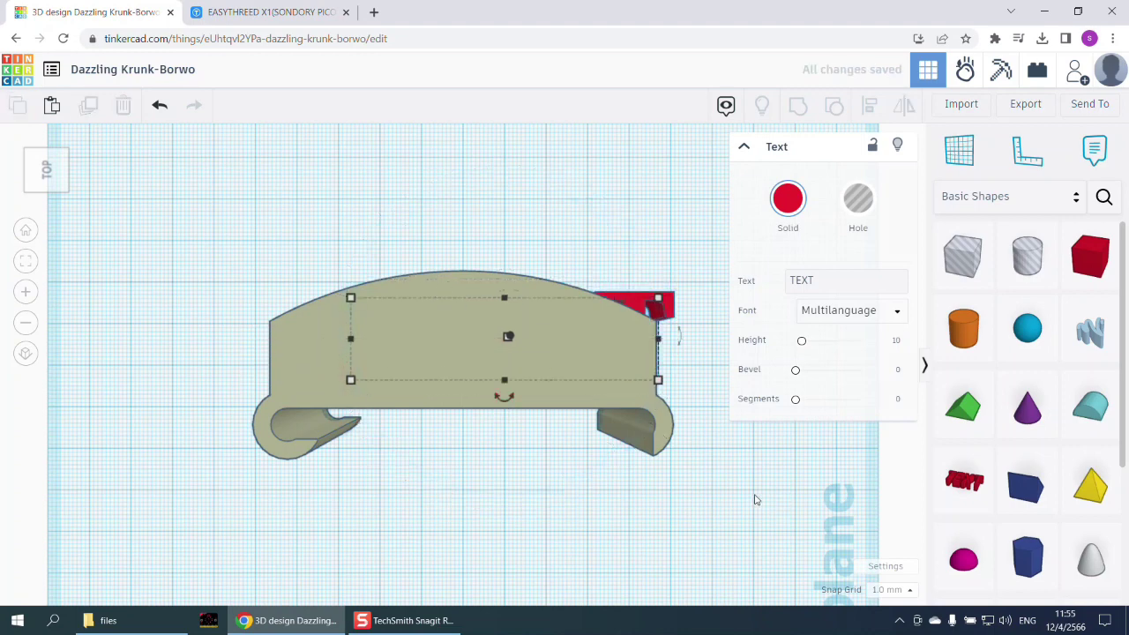
- Raise the Text shape to an elevation of 28 mm so its letters reach through the stand's upper side wall
click(754, 500)
right_drag(738, 517, 455, 397)
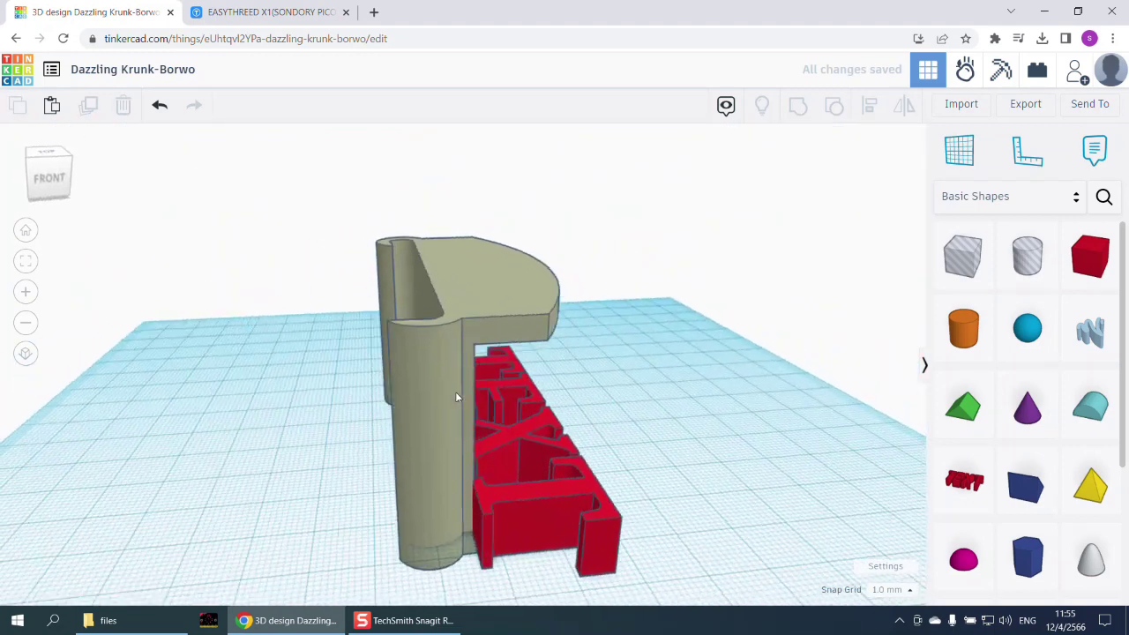
click(524, 454)
drag(500, 389, 492, 241)
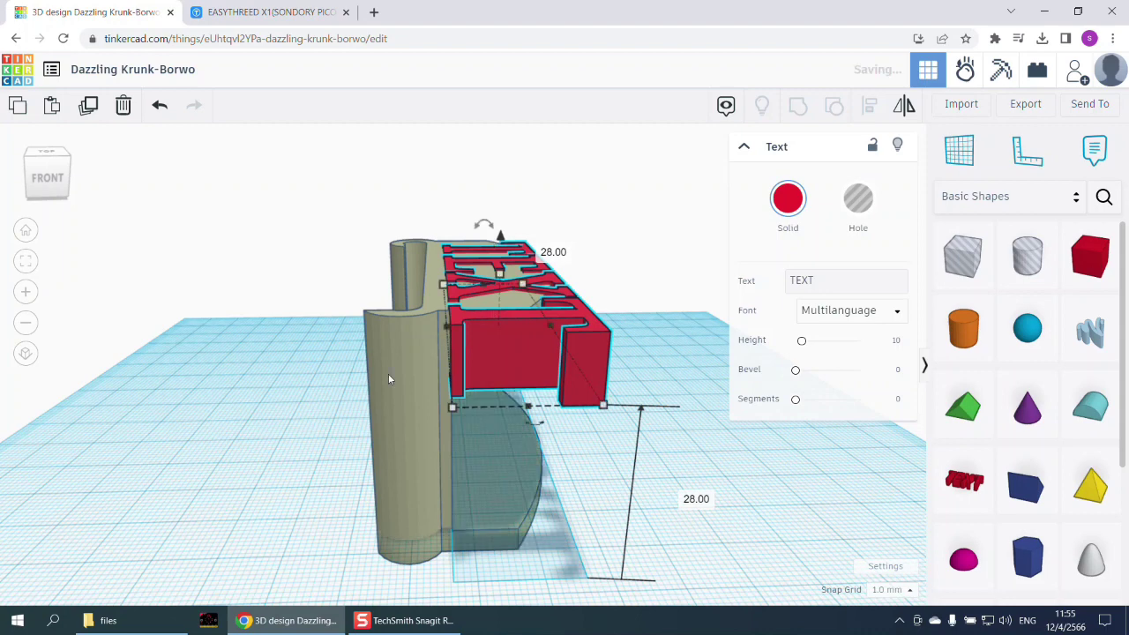
click(252, 365)
right_drag(252, 365, 660, 313)
scroll(520, 389, up, 3)
scroll(523, 389, down, 2)
scroll(660, 314, up, 2)
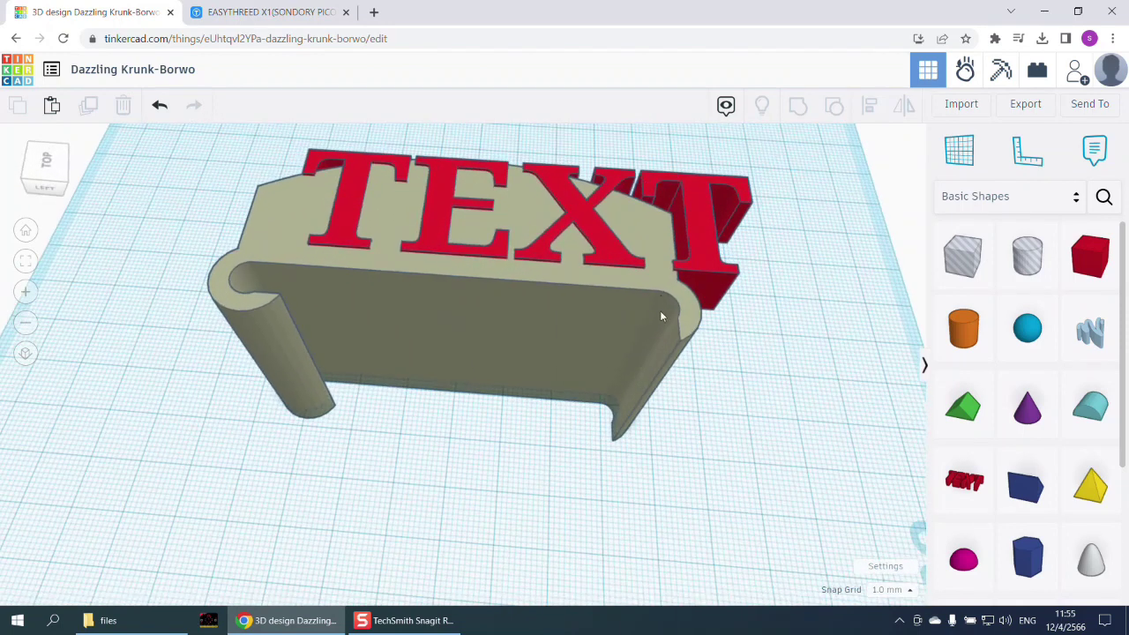
- Change the wording of the Text shape on the stand to BIRD
click(702, 257)
click(829, 280)
drag(829, 280, 761, 284)
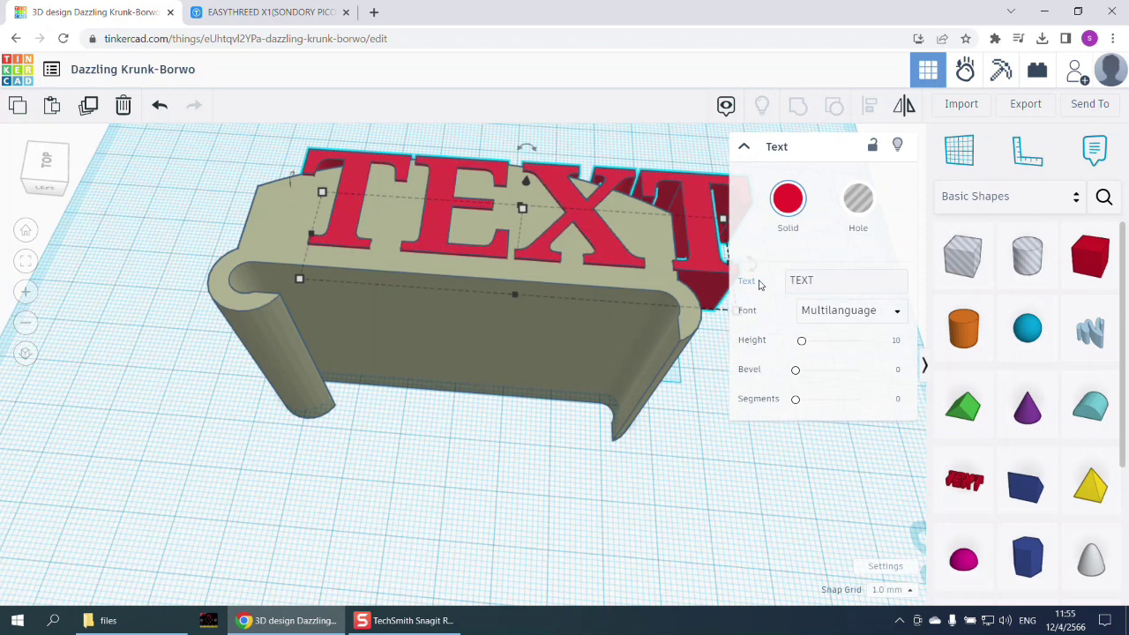
click(820, 277)
click(819, 277)
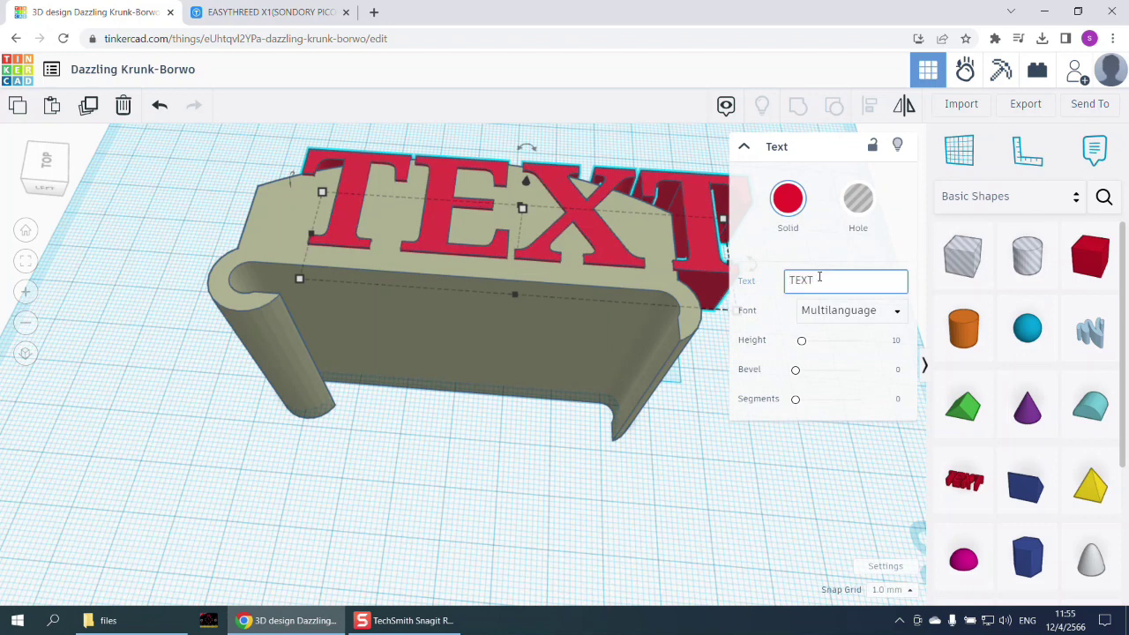
key(BackSpace)
key(BackSpace)
key(BackSpace)
key(BackSpace)
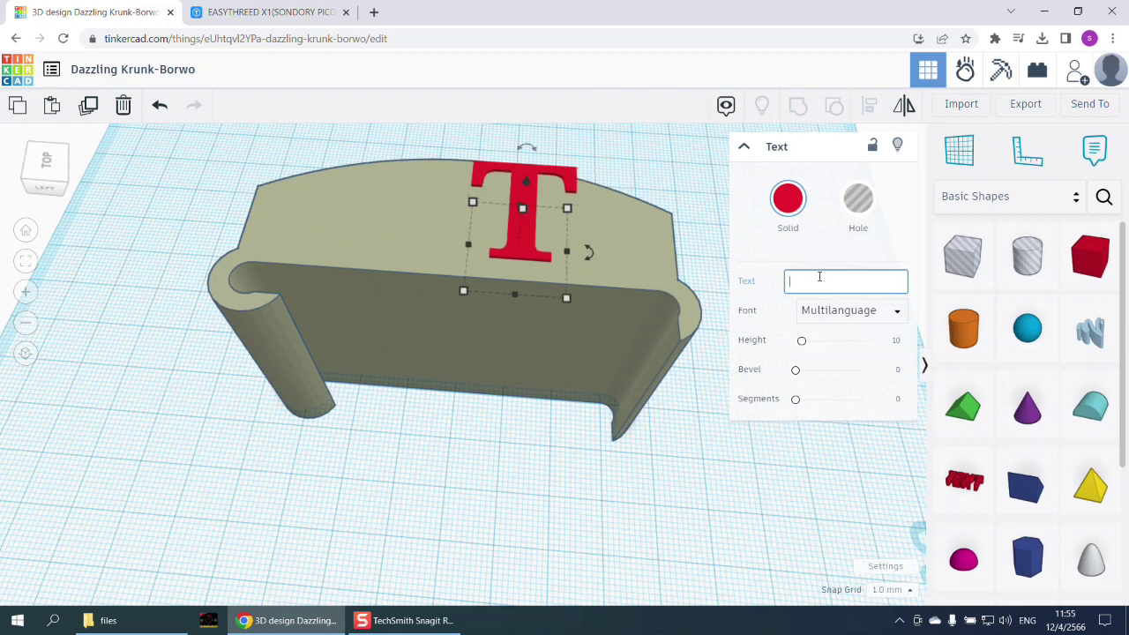
text(BIRD)
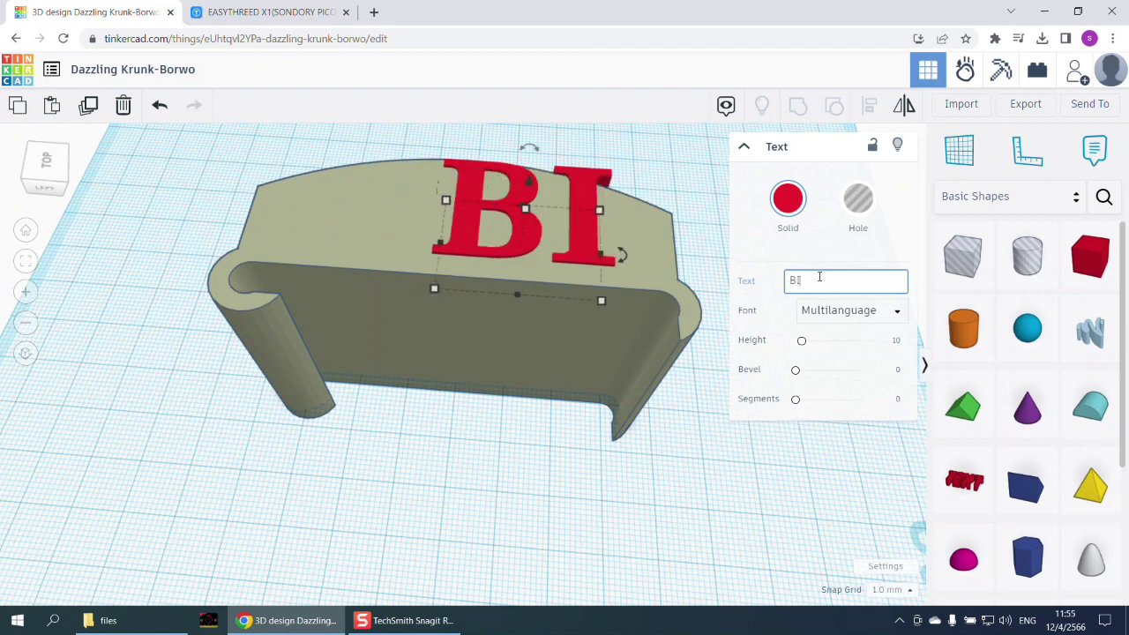
double_click(827, 280)
- Try the Serif font on the BIRD text and settle on Sans Mono
click(847, 310)
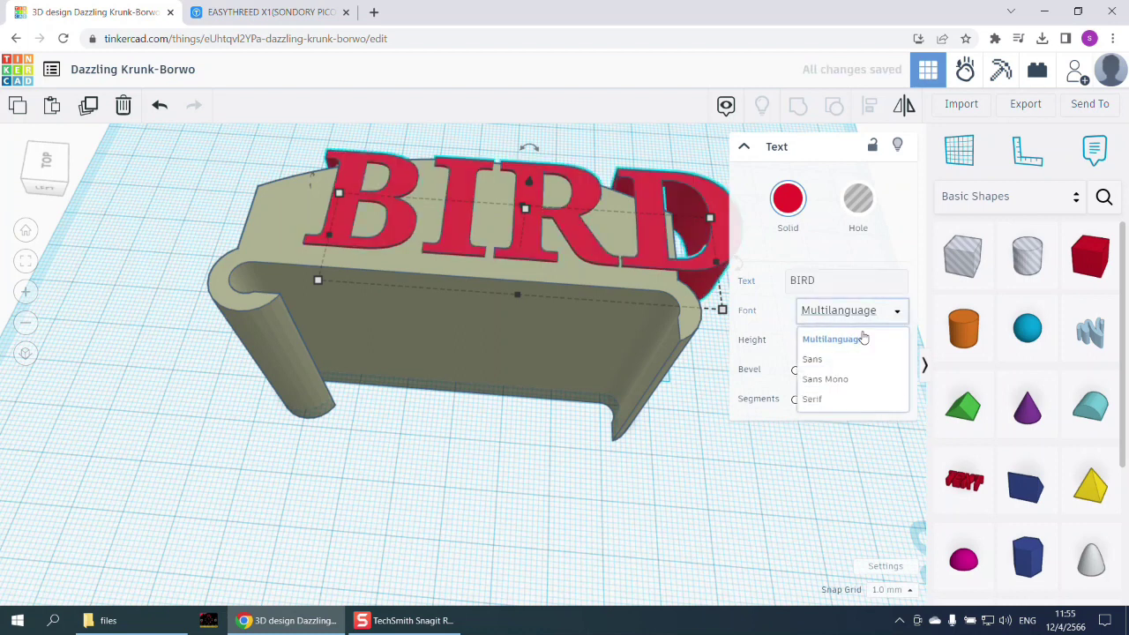
click(849, 398)
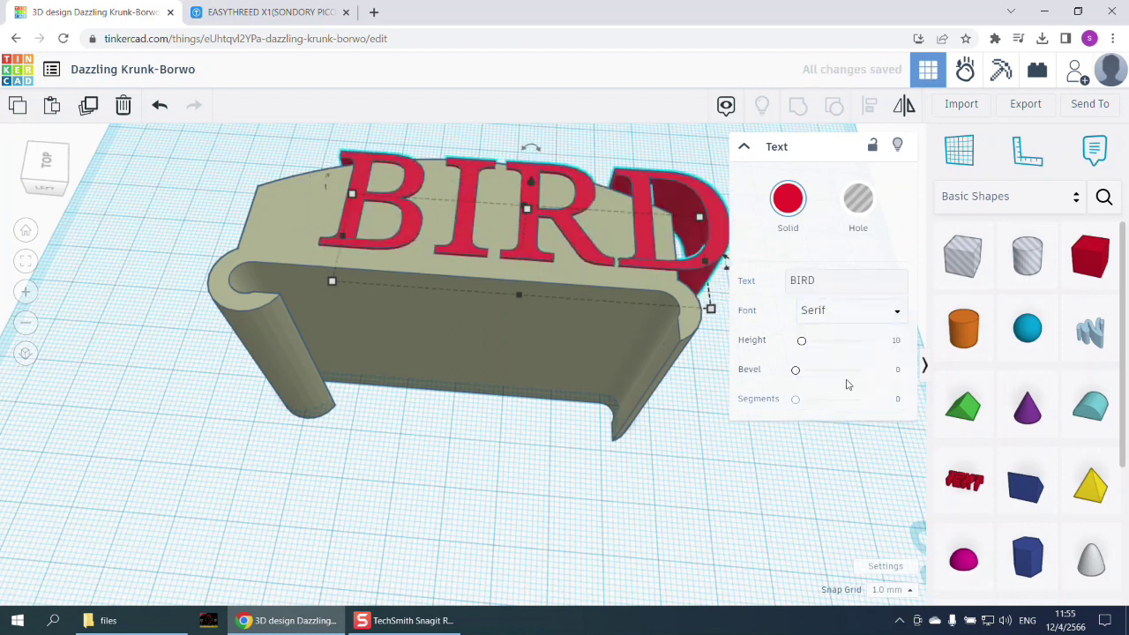
click(854, 316)
click(850, 378)
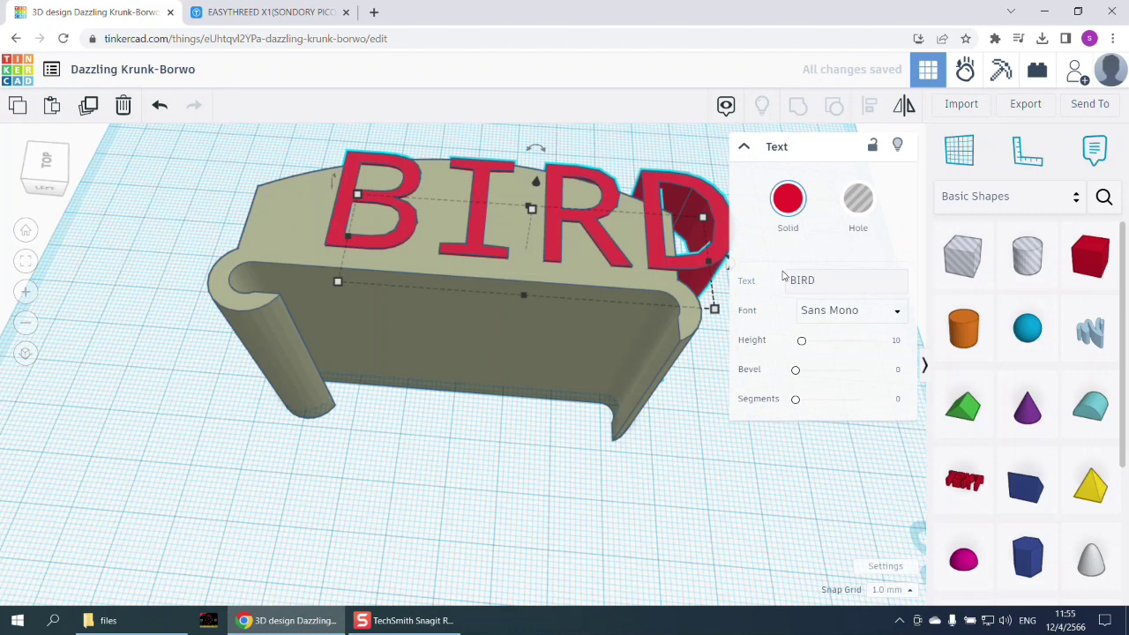
- Set the BIRD text's height to about 11, its bevel to about 0.5 and its segments to 5
drag(802, 342, 836, 403)
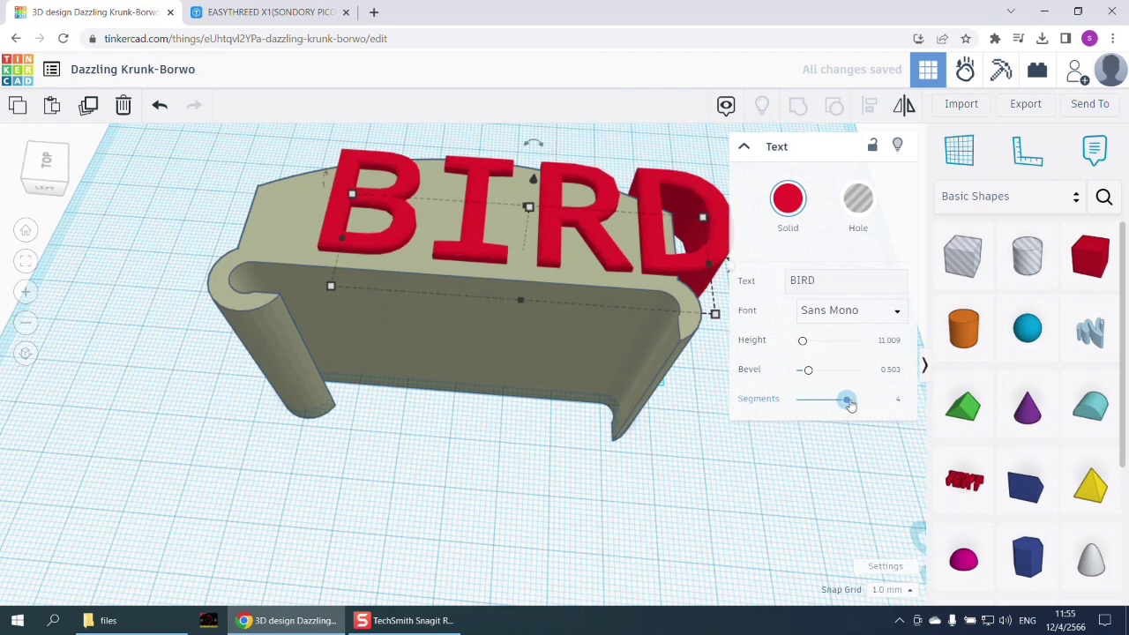
drag(849, 403, 859, 402)
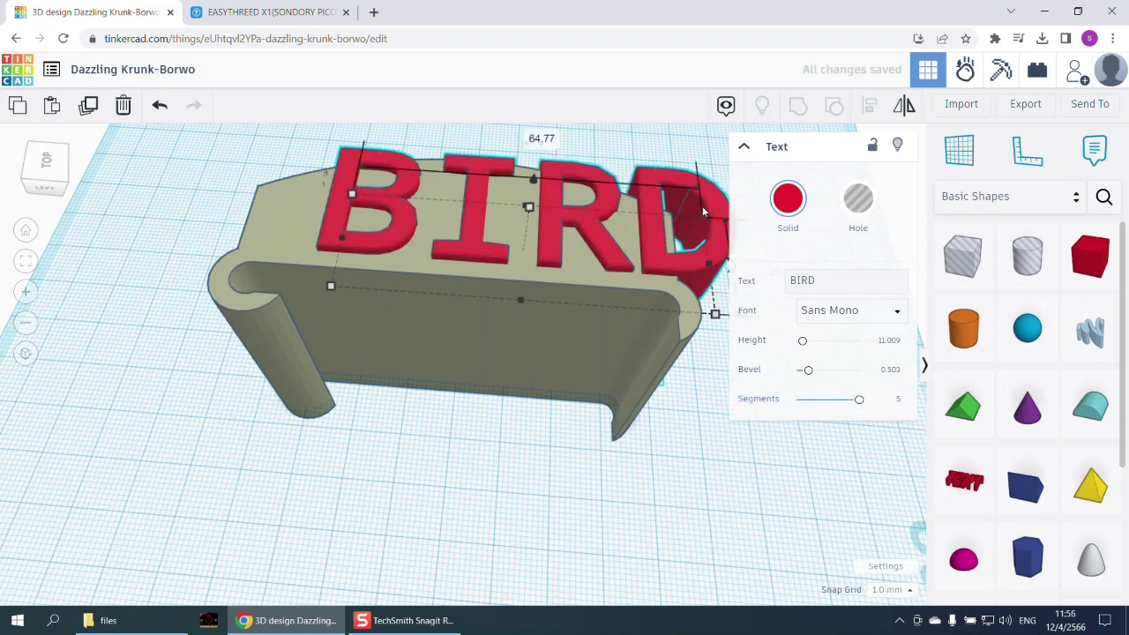
click(678, 413)
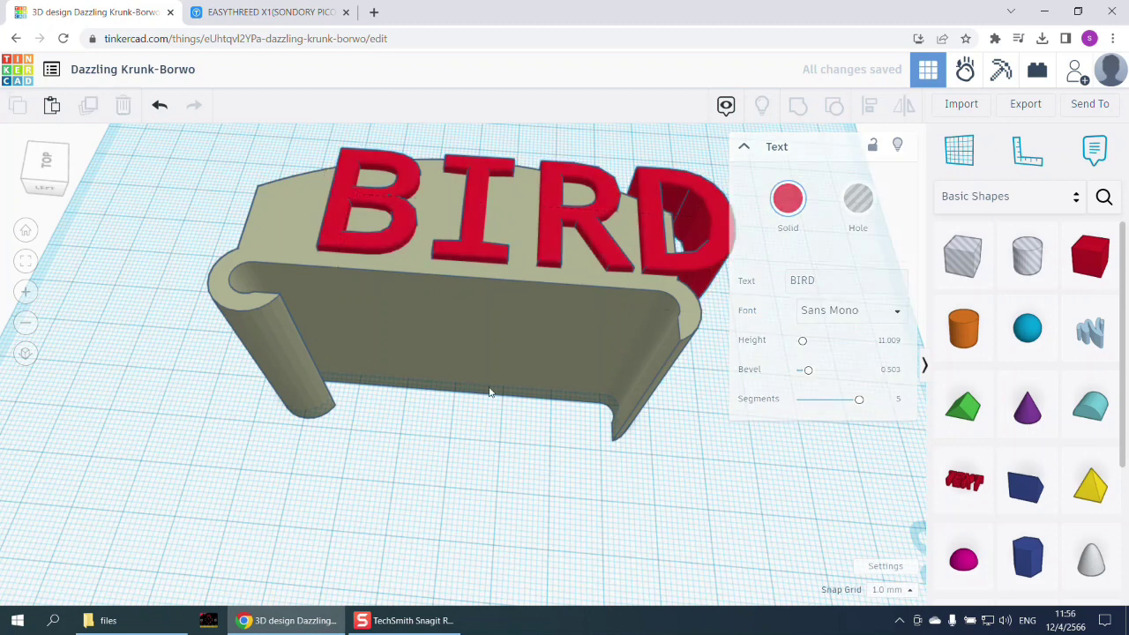
key(f)
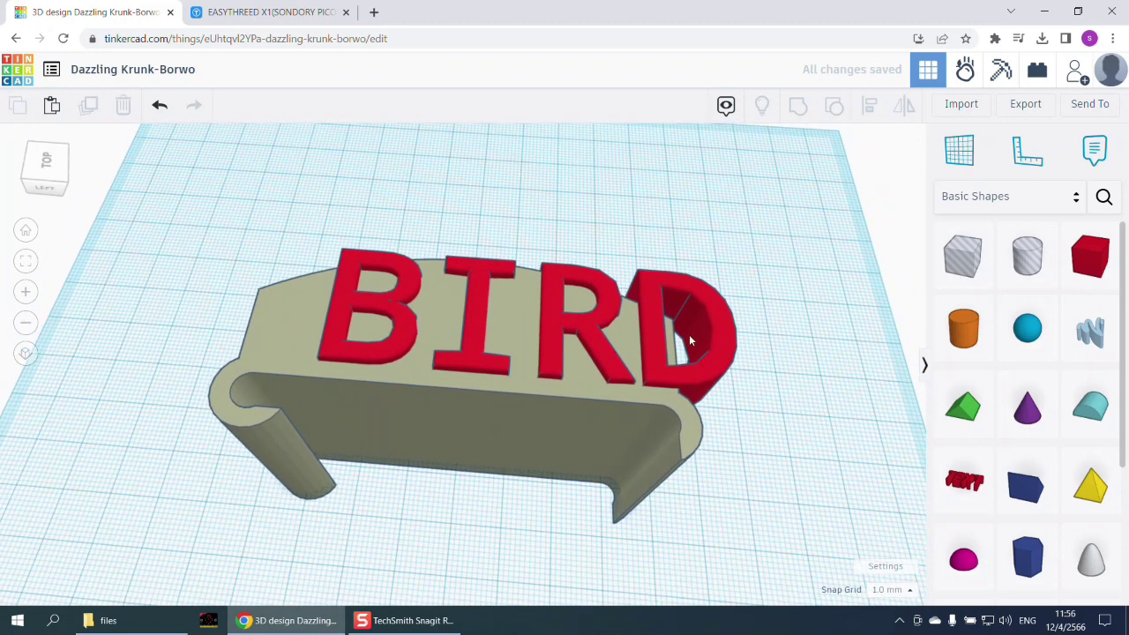
- Shrink the BIRD text to fit within the stand's side wall and raise it 3 mm to an elevation of 31 mm
click(720, 322)
drag(672, 325, 608, 338)
mouse_move(473, 323)
mouse_down()
mouse_move(470, 298)
mouse_move(472, 308)
mouse_up()
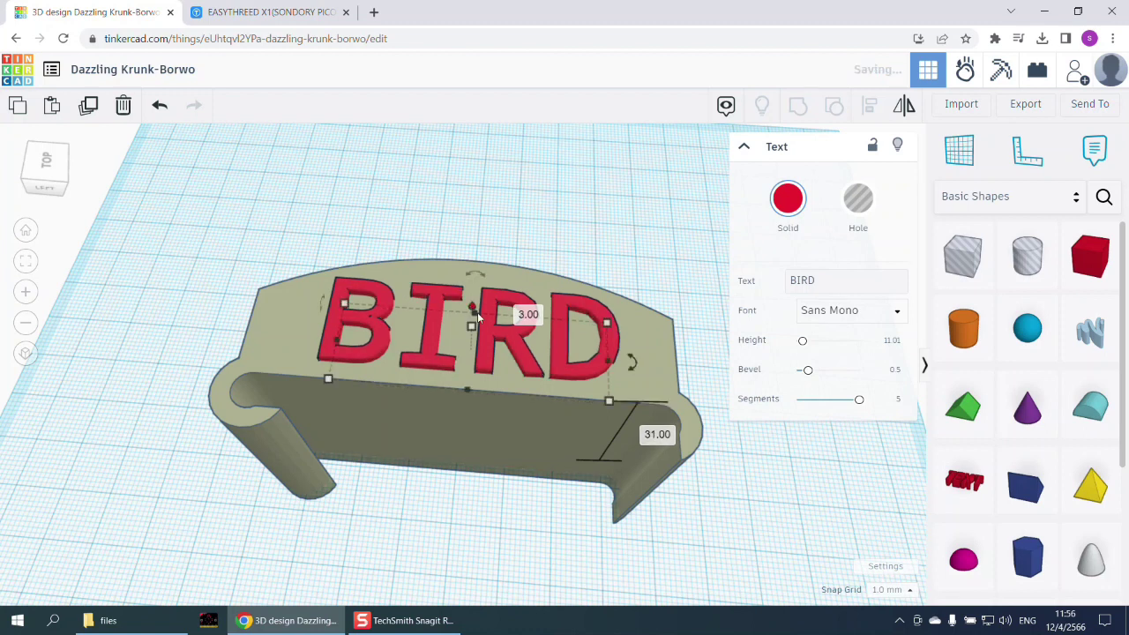
click(723, 453)
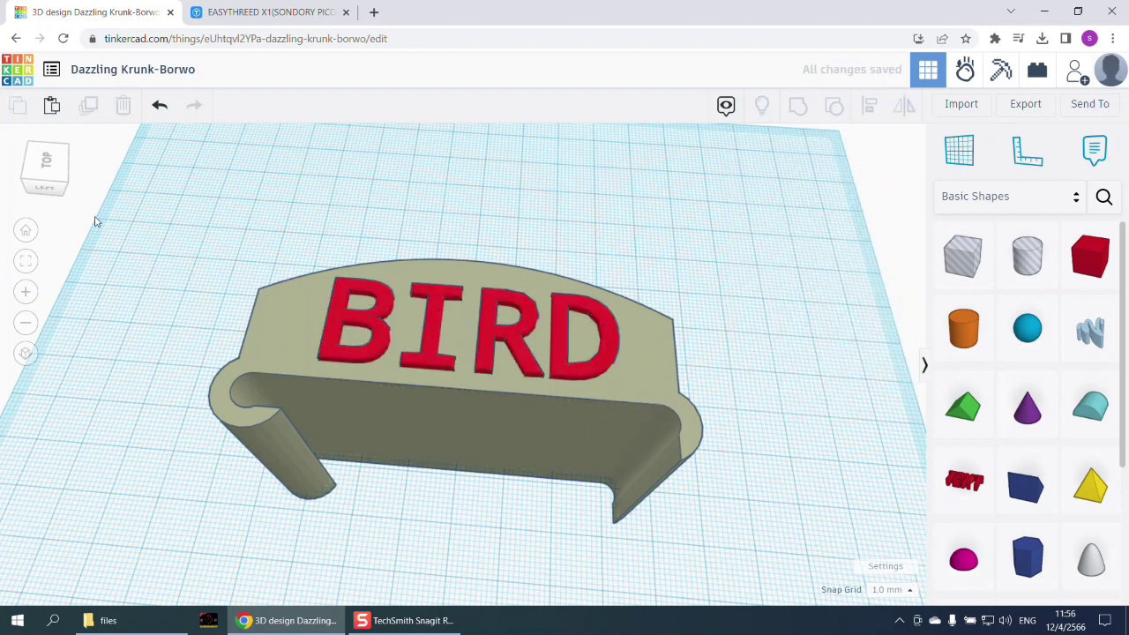
- Align the BIRD text centrally along the stand's length, trying the crosswise centring as well and undoing it
click(26, 265)
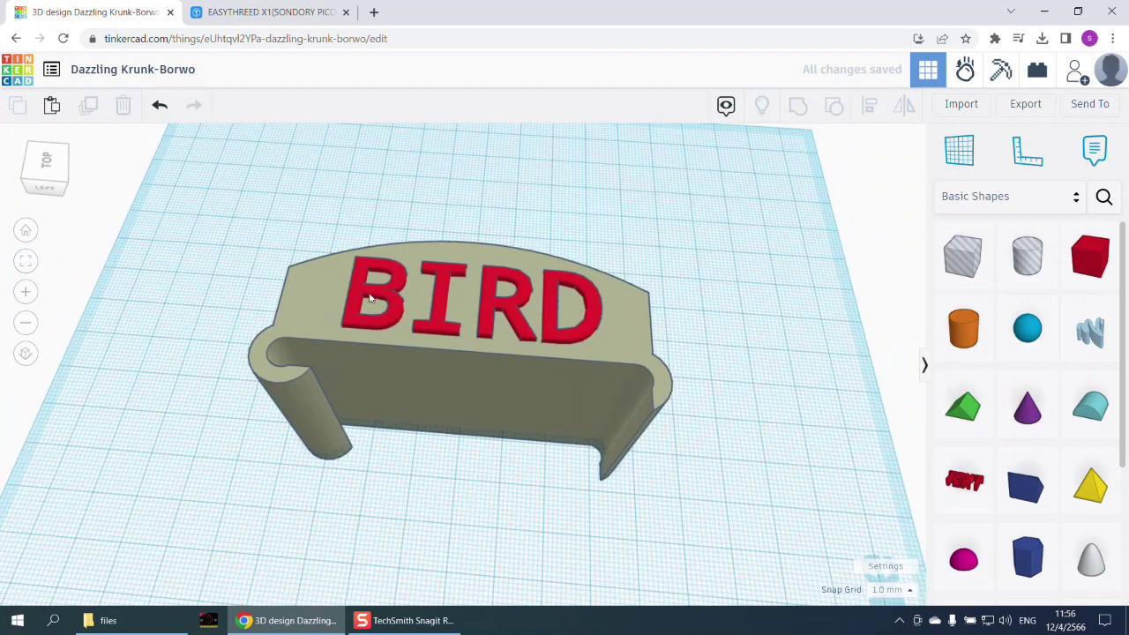
click(375, 300)
click(25, 262)
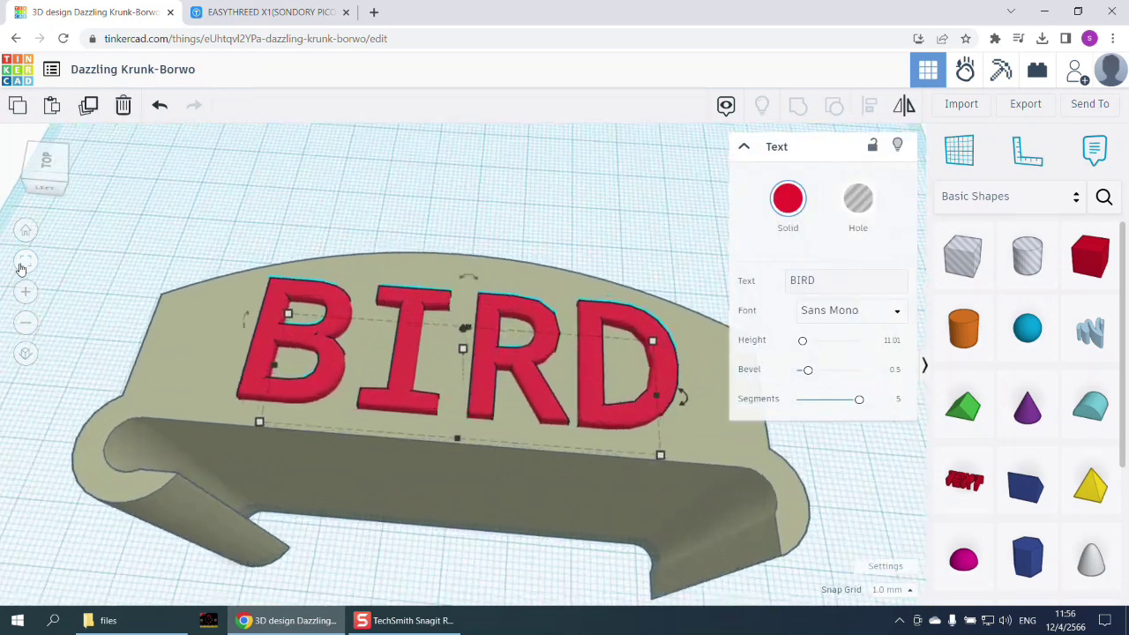
click(47, 166)
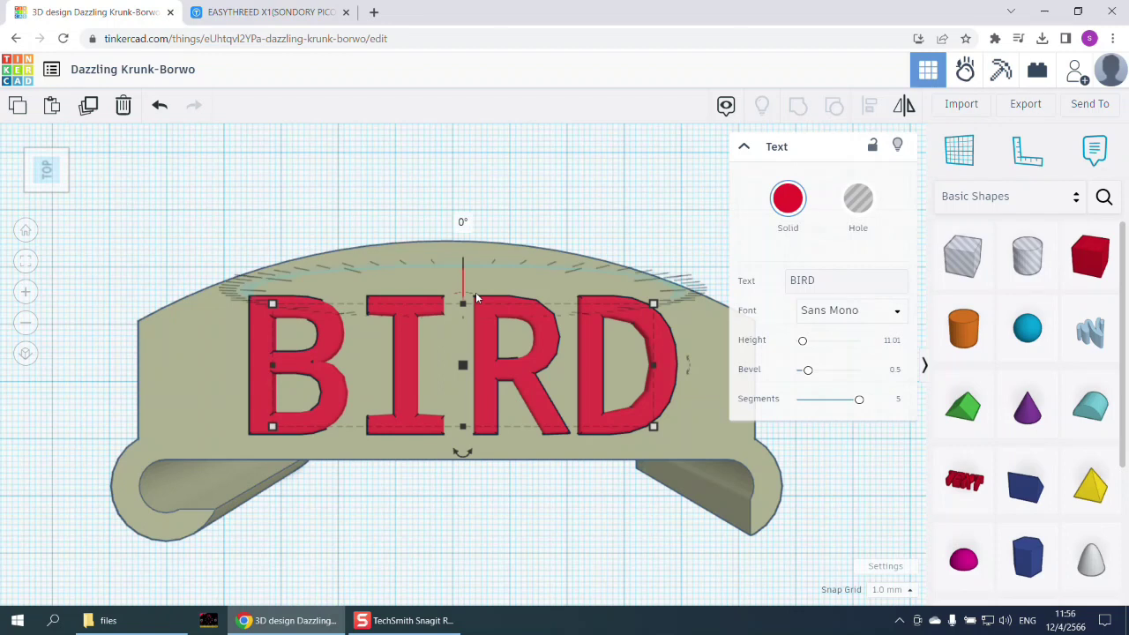
click(200, 259)
drag(725, 499, 191, 260)
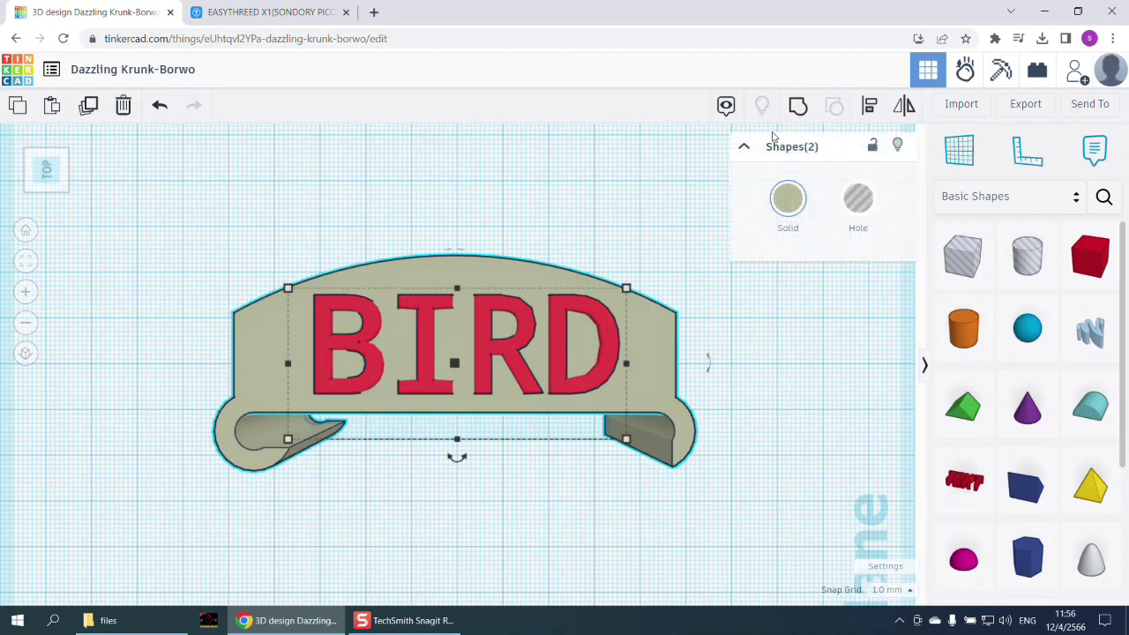
click(869, 105)
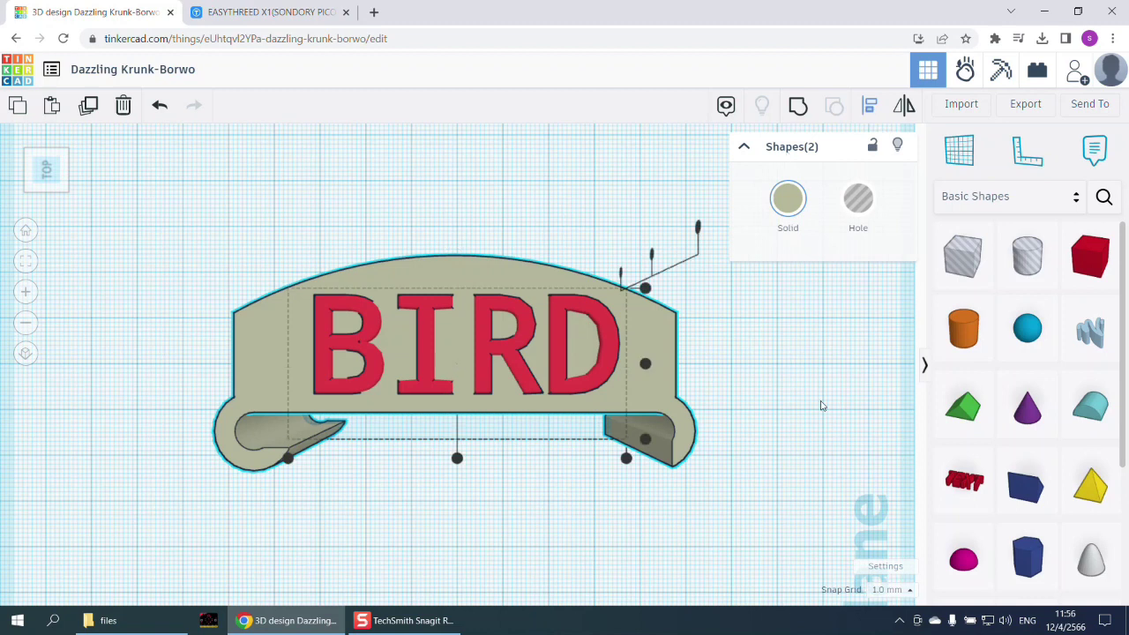
click(457, 459)
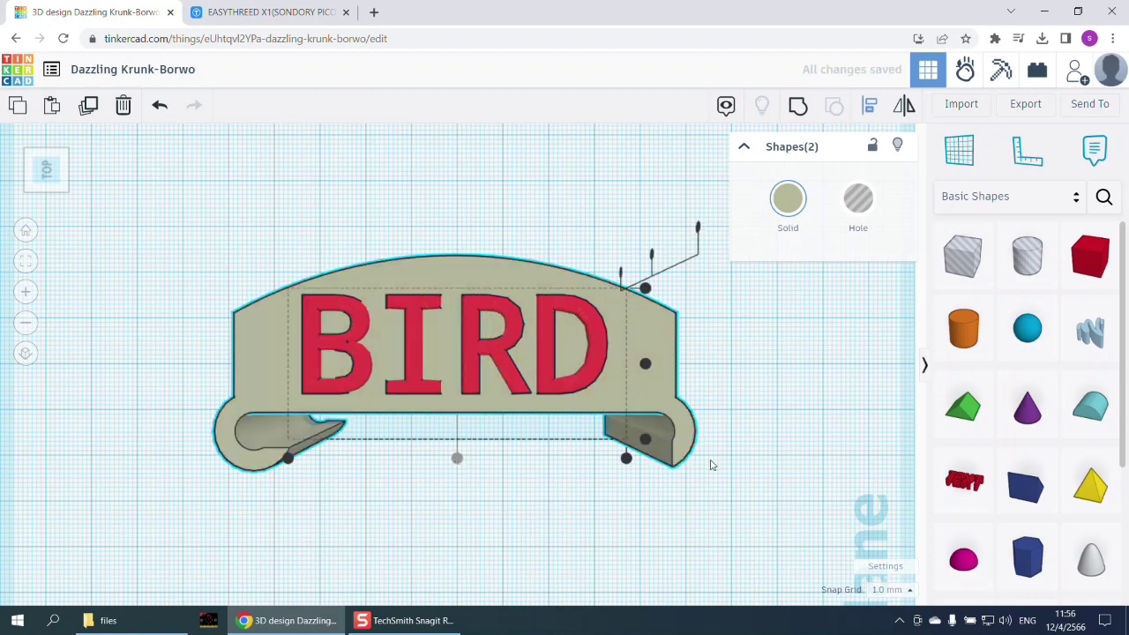
click(646, 363)
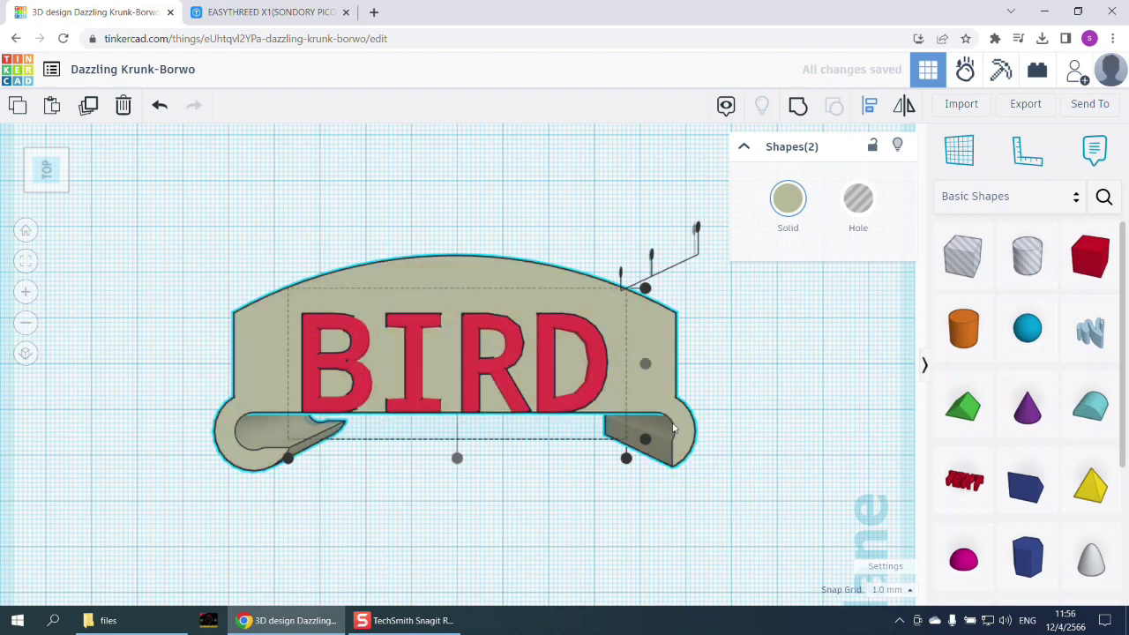
click(156, 105)
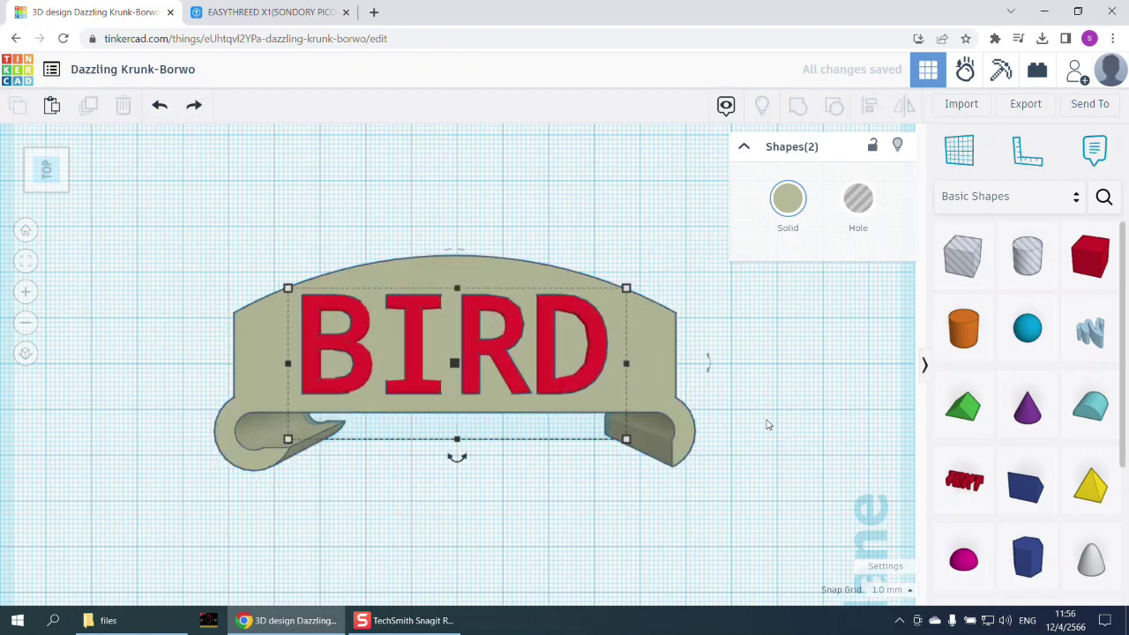
- Reduce the BIRD text's thickness from its underside to about 2.88 mm so it stays inside the side wall
click(718, 474)
right_drag(732, 492, 452, 323)
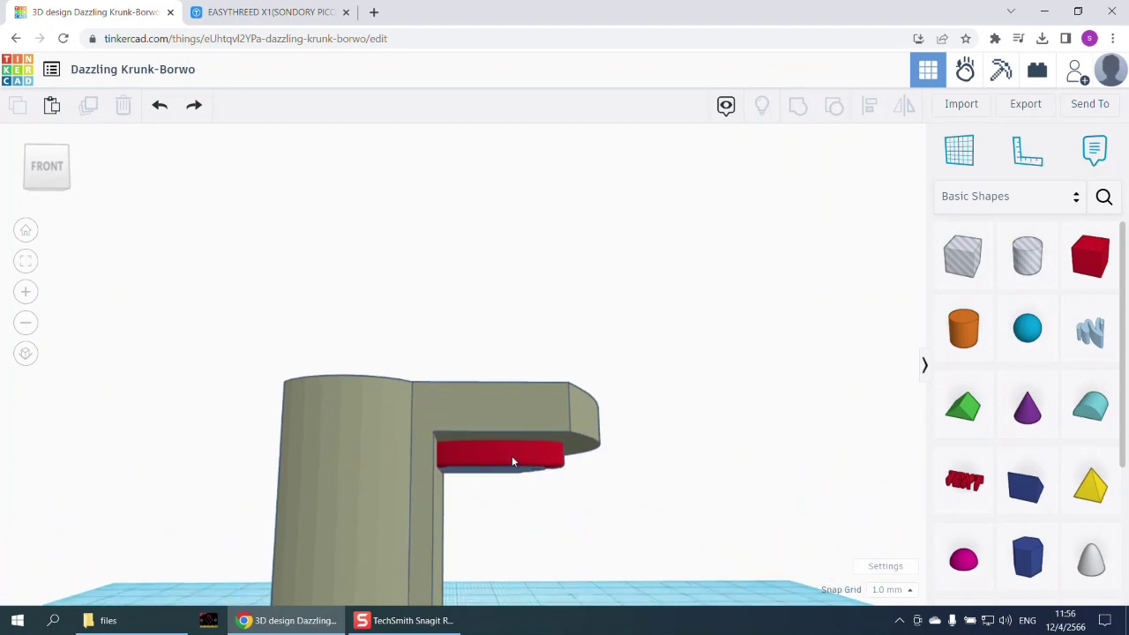
mouse_move(189, 438)
right_down()
mouse_move(202, 444)
mouse_move(188, 443)
right_up()
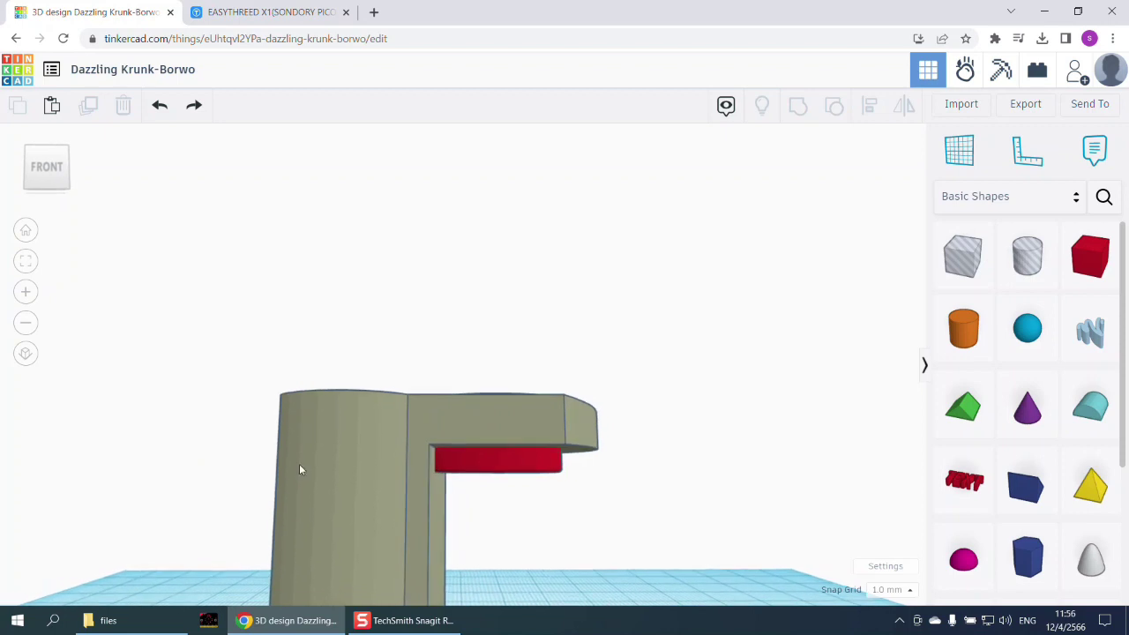
click(506, 472)
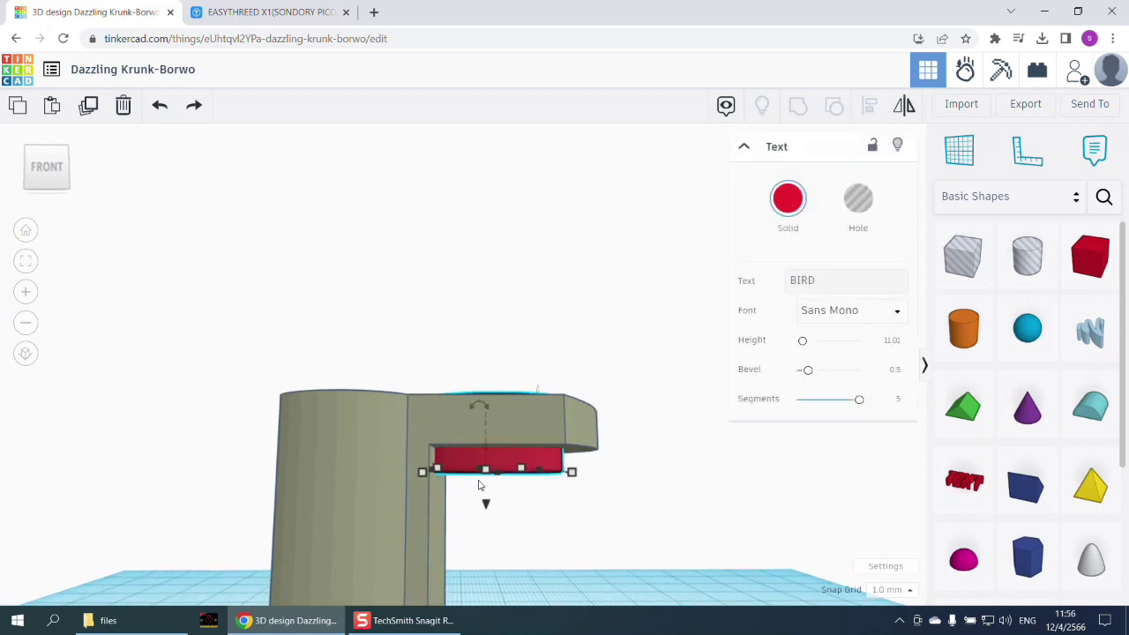
drag(485, 474, 488, 435)
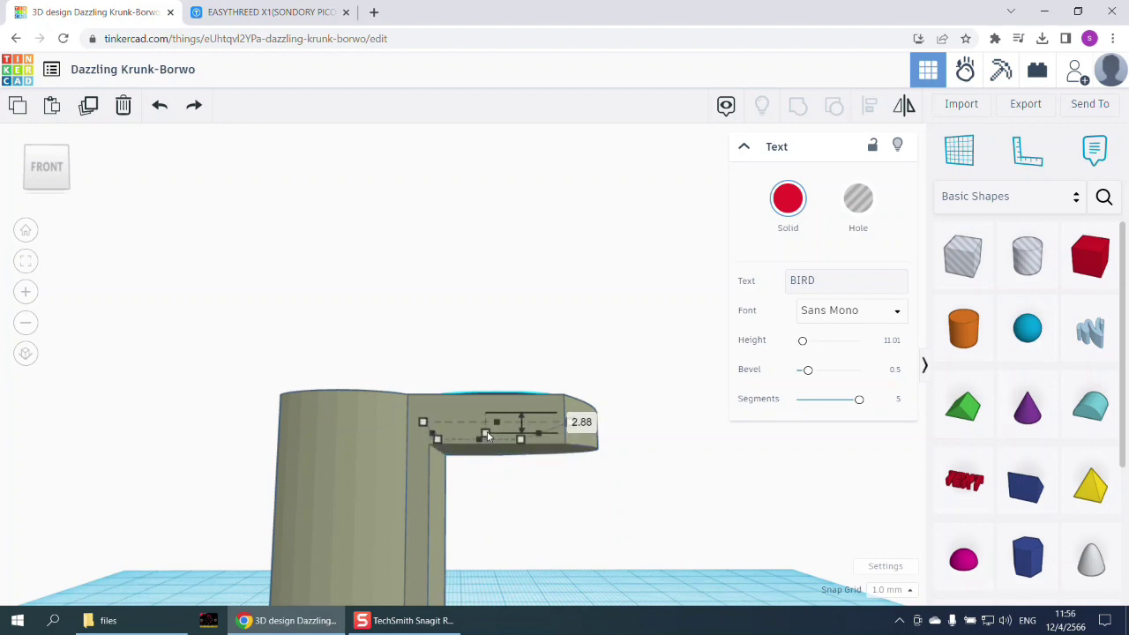
- Adjust how far the BIRD text protrudes from the side wall and set its elevation above the workplane to 35 mm
click(203, 345)
right_drag(204, 345, 498, 383)
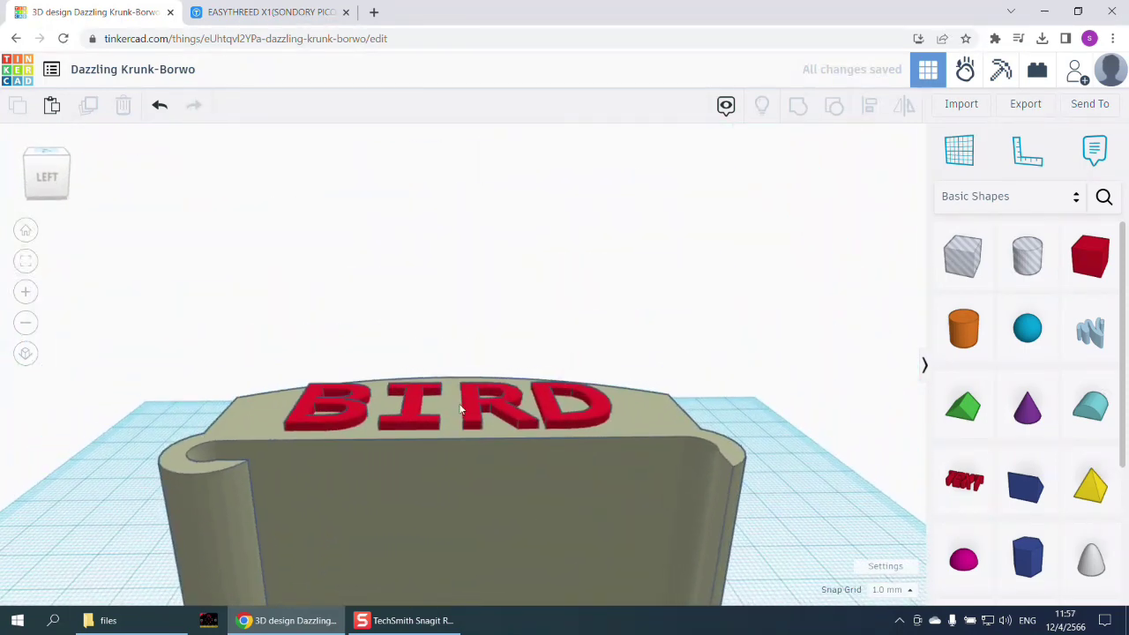
click(469, 410)
drag(455, 370, 454, 373)
click(383, 302)
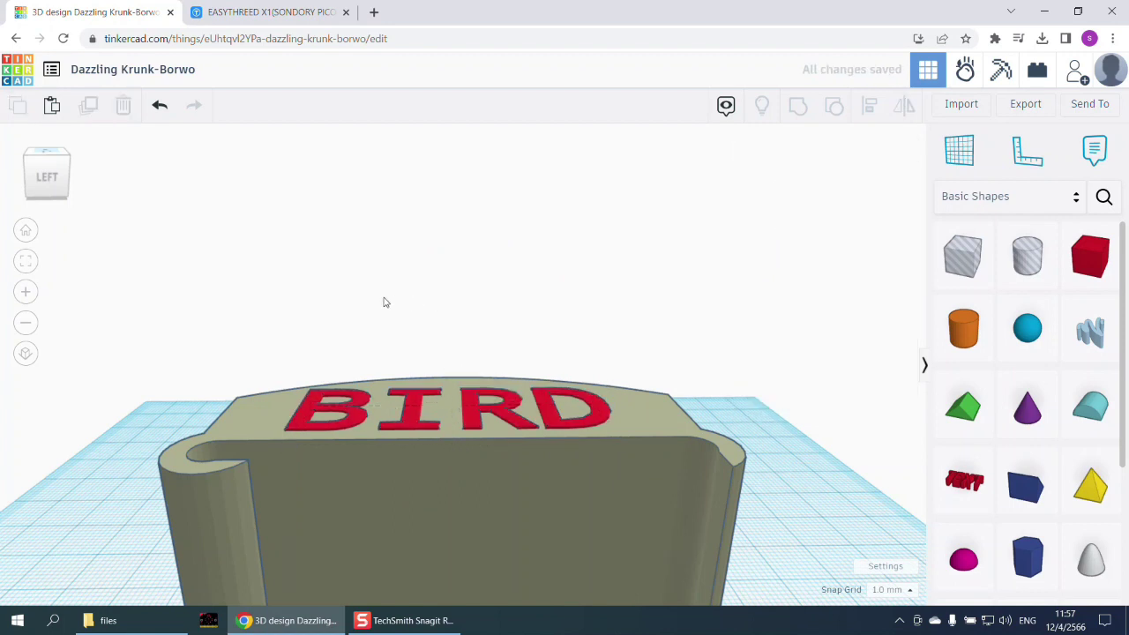
click(476, 404)
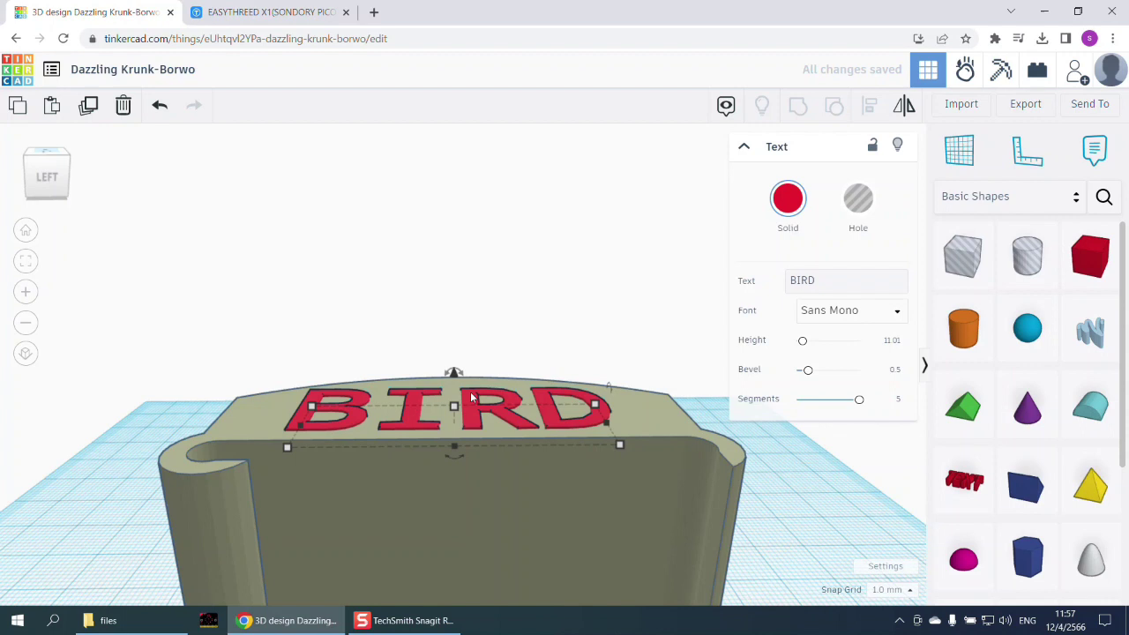
drag(455, 375, 454, 371)
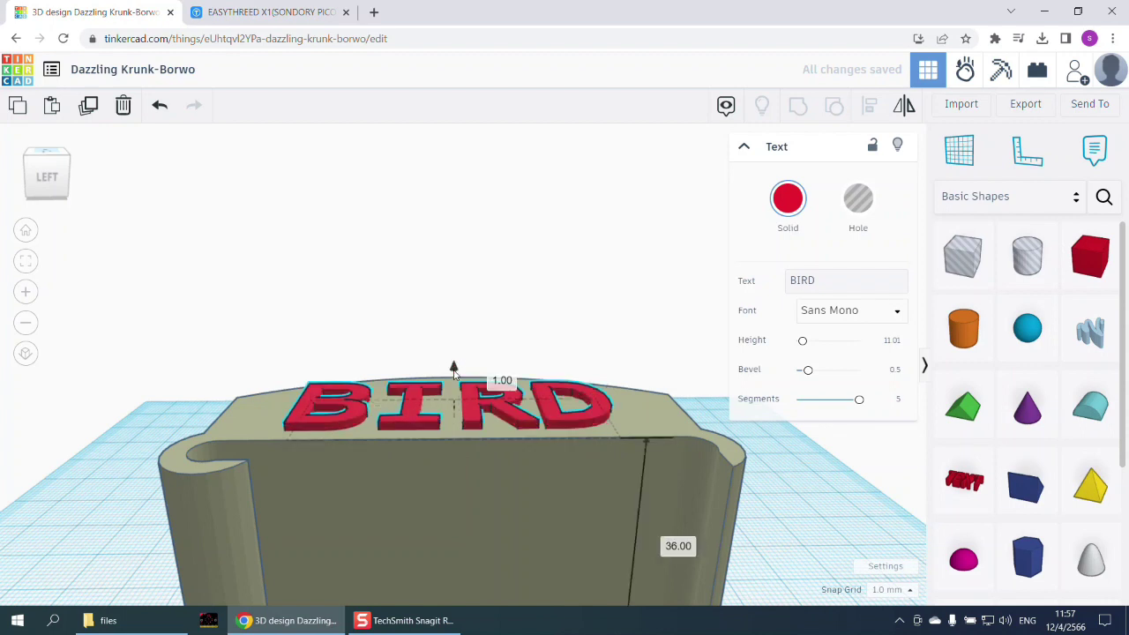
click(694, 550)
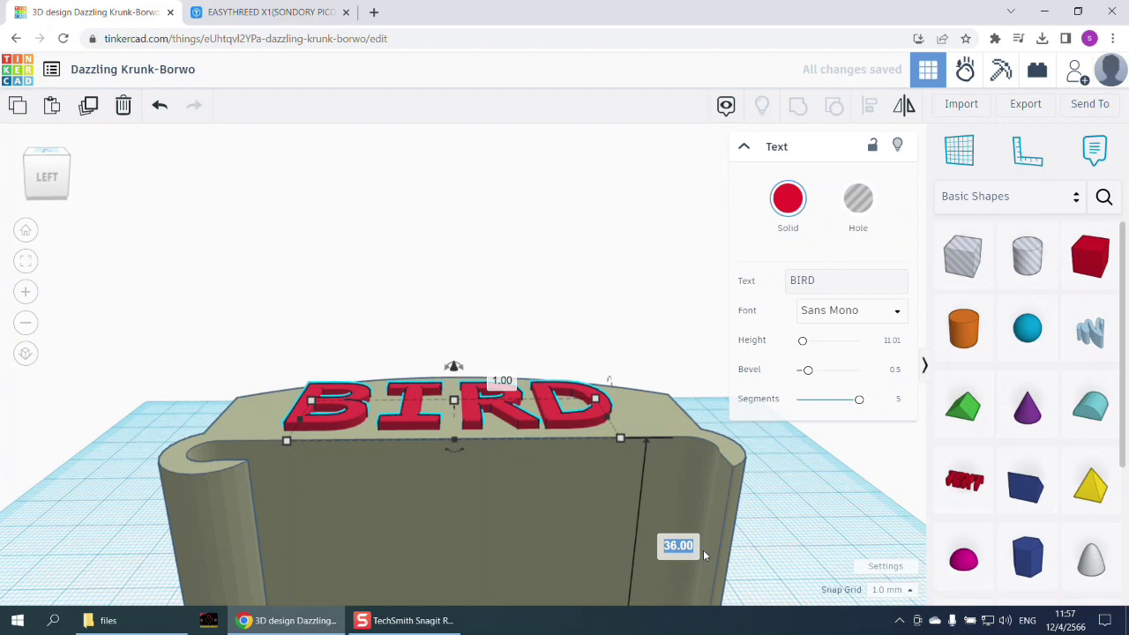
text(35)
key(Return)
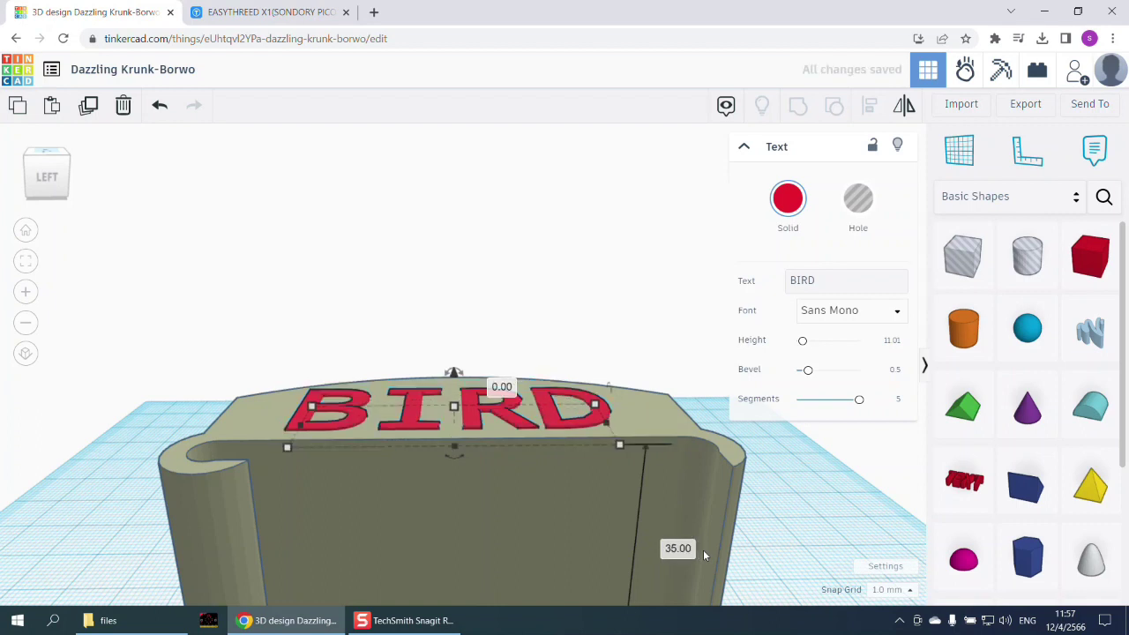
- Select the stand and the BIRD text together and group them into one shape
click(557, 285)
right_drag(557, 285, 537, 456)
drag(737, 492, 337, 268)
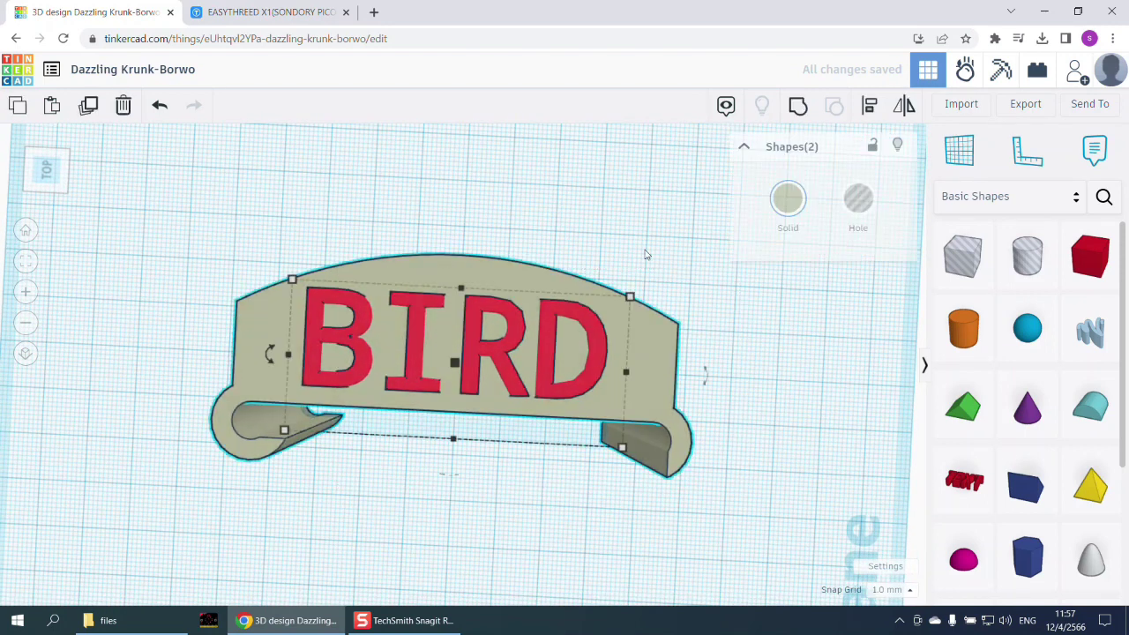
click(797, 105)
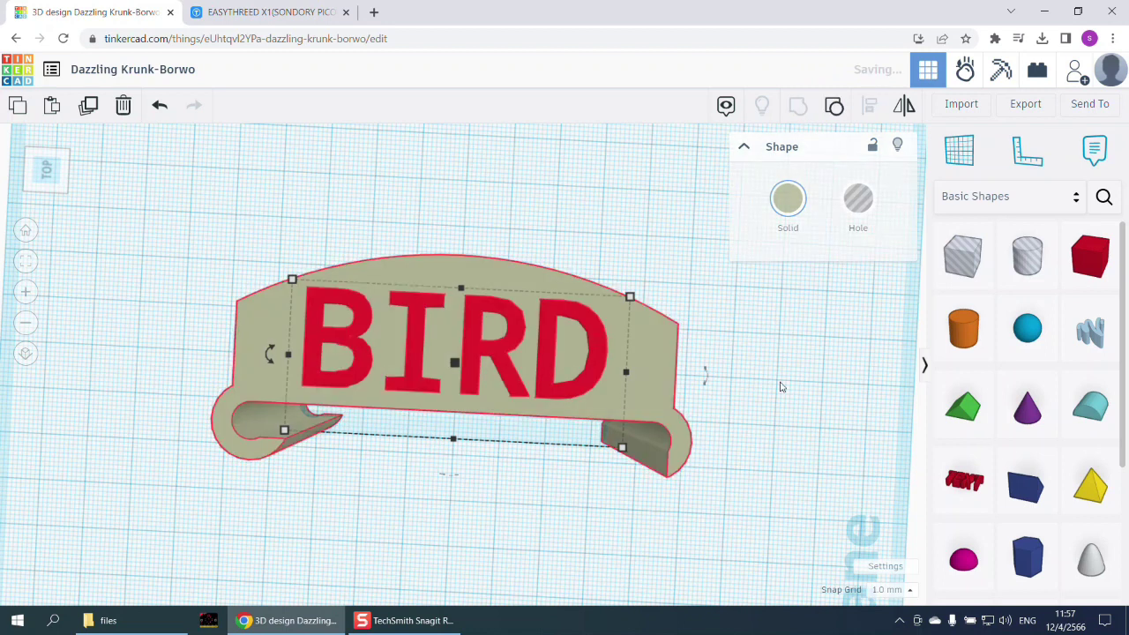
click(716, 441)
right_drag(718, 444, 506, 473)
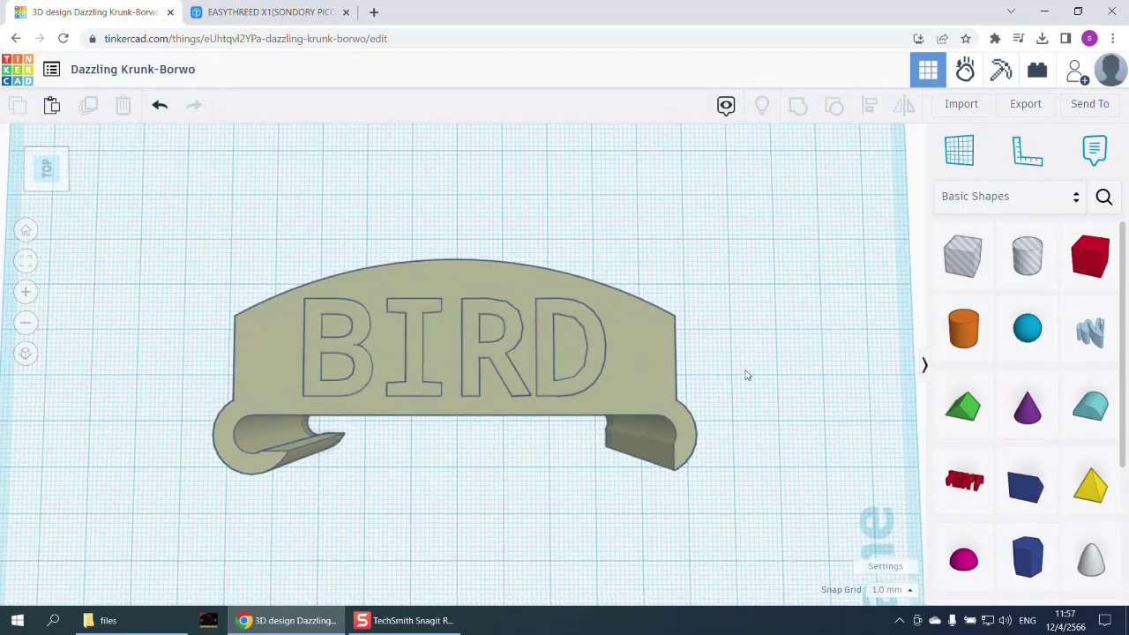
- Export the combined design as an STL file and save it under the name bird
click(1046, 104)
click(630, 318)
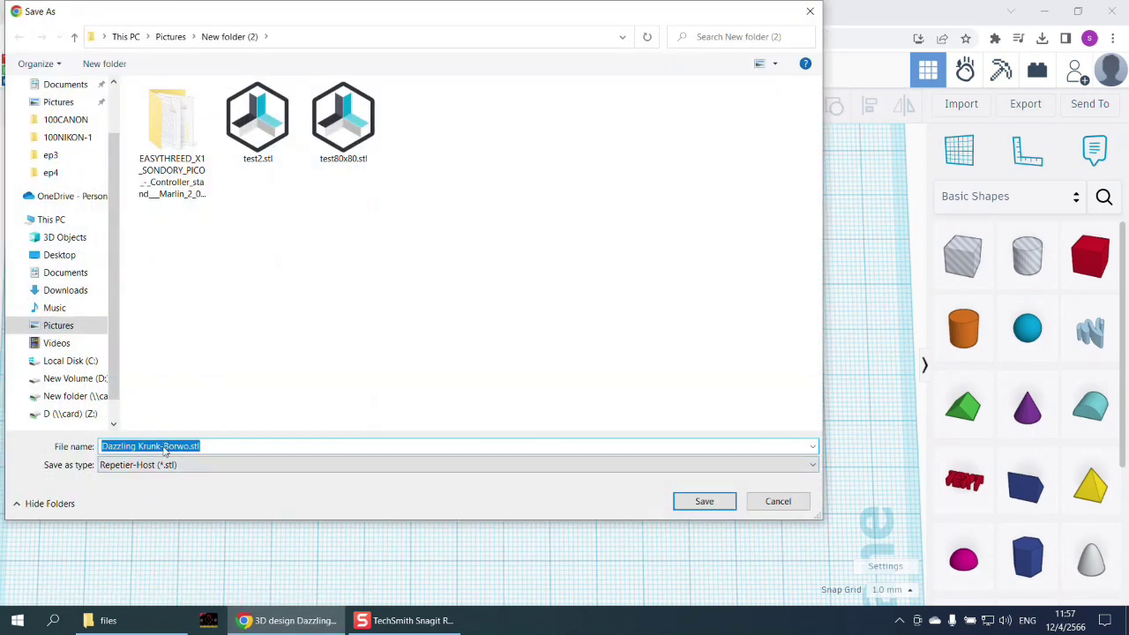
text(bird)
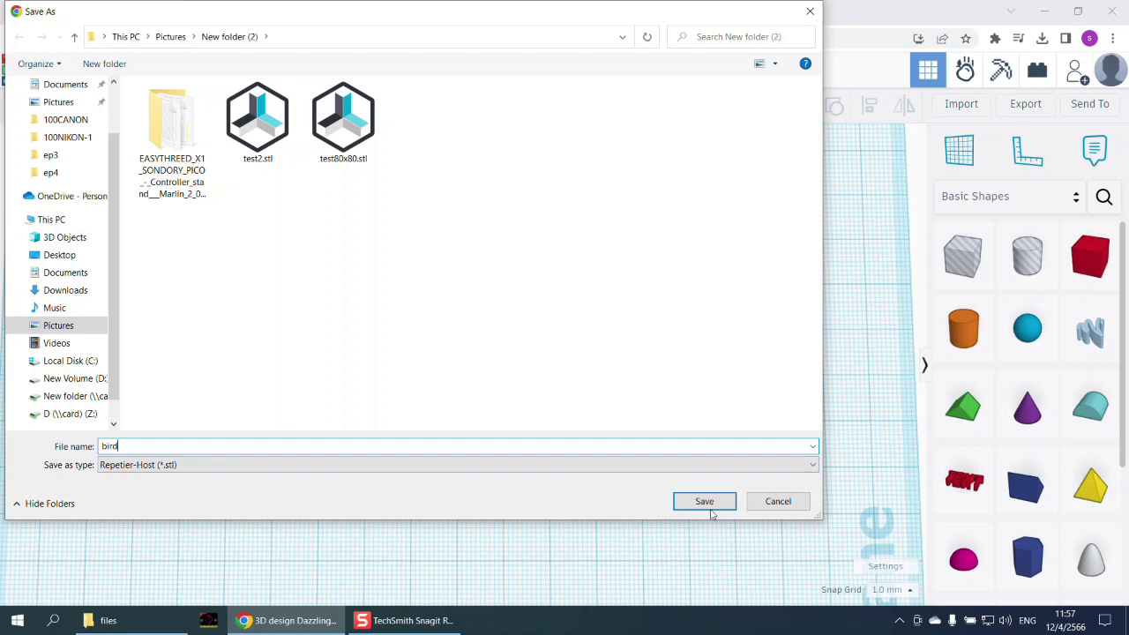
click(711, 510)
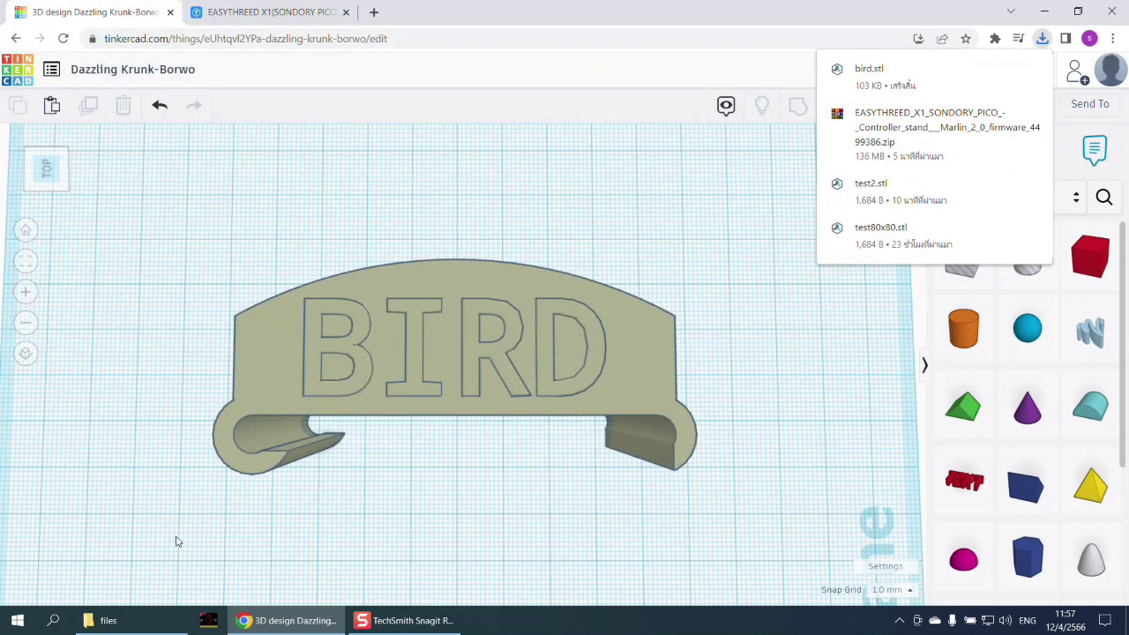
- Launch Repetier-Host and add bird.stl to the print bed
click(53, 620)
text(res)
key(Return)
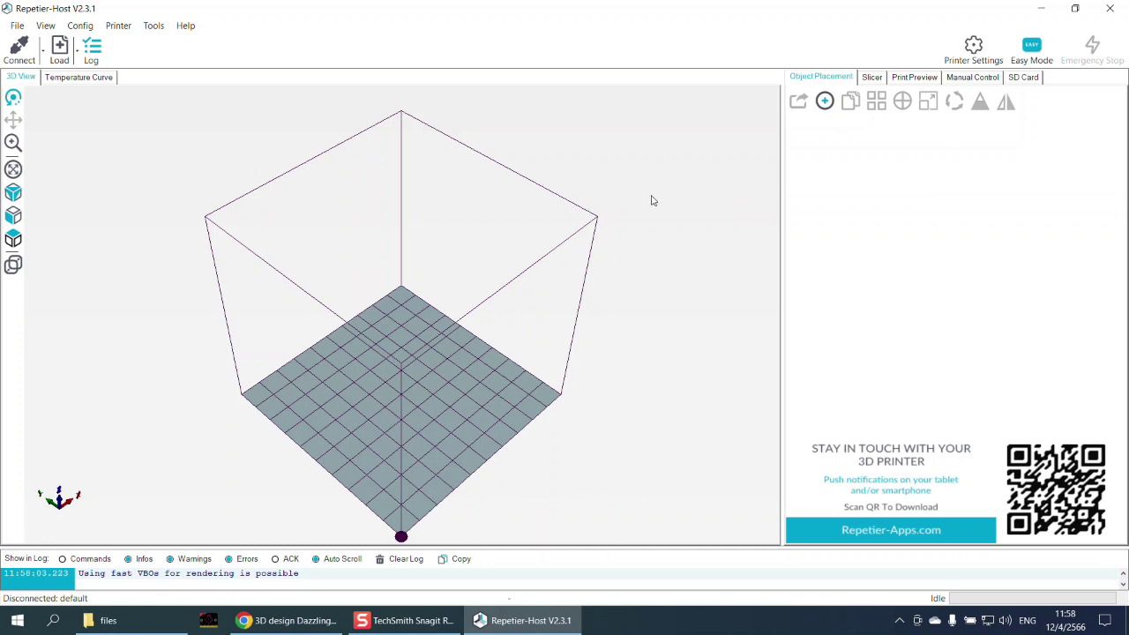
click(825, 102)
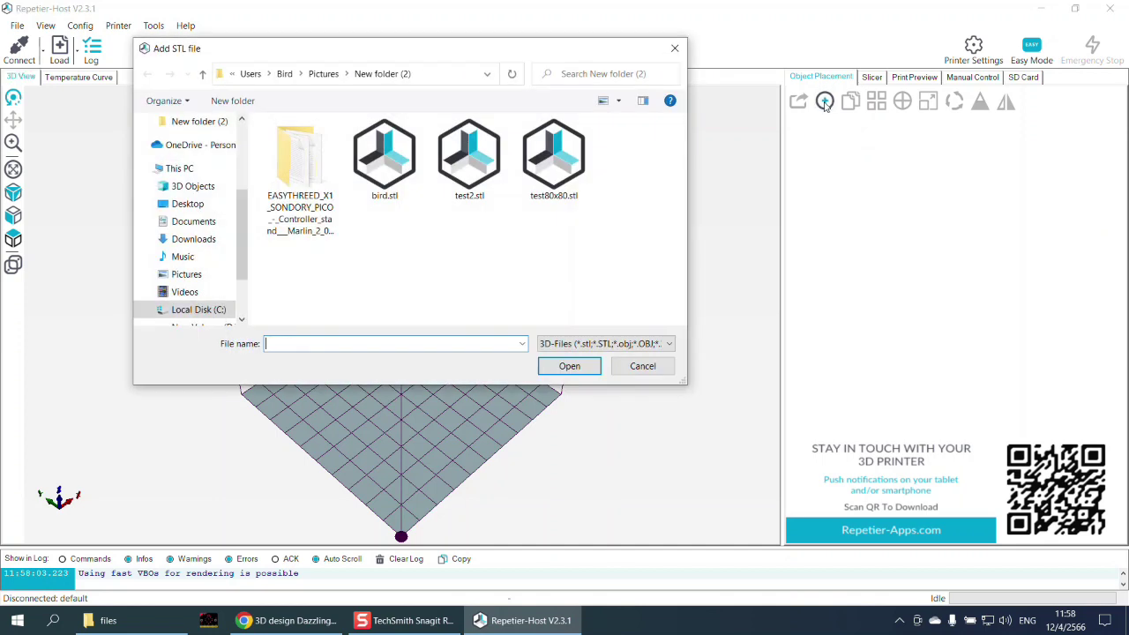
click(405, 174)
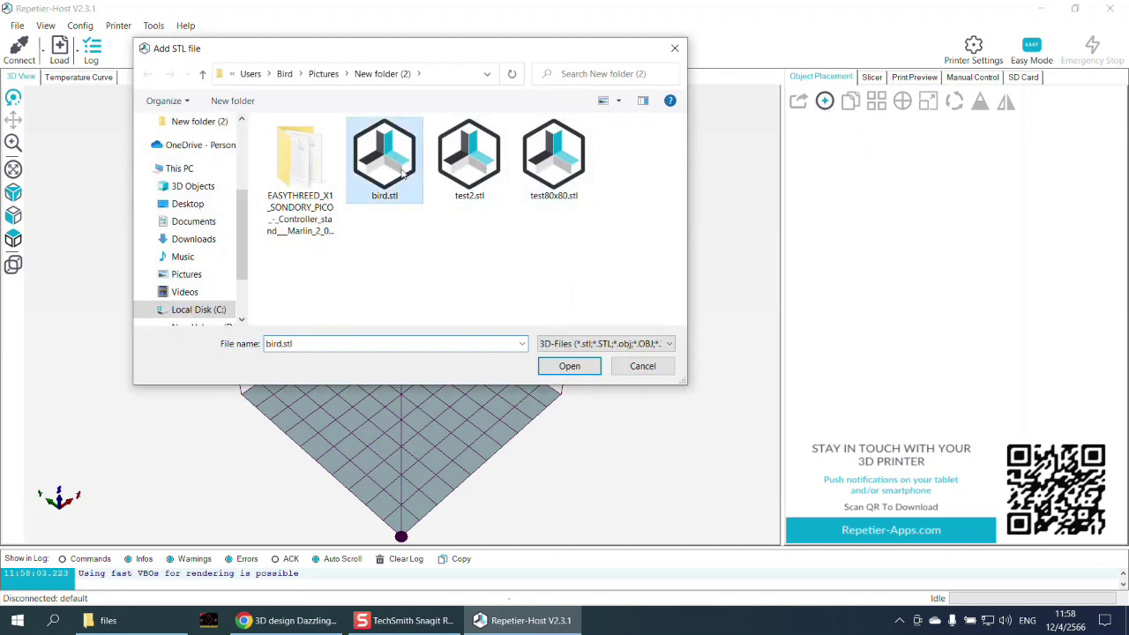
click(590, 370)
- Centre the bird model on the print bed and move its cross-section position to the far end
drag(654, 433, 456, 308)
drag(621, 344, 535, 331)
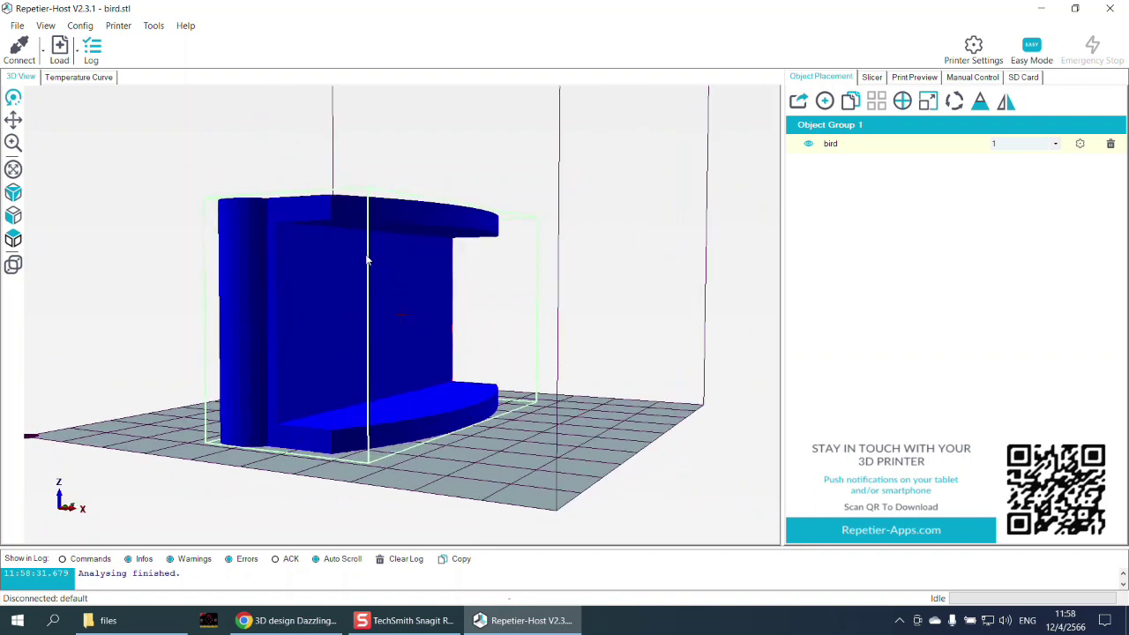
drag(515, 468, 397, 312)
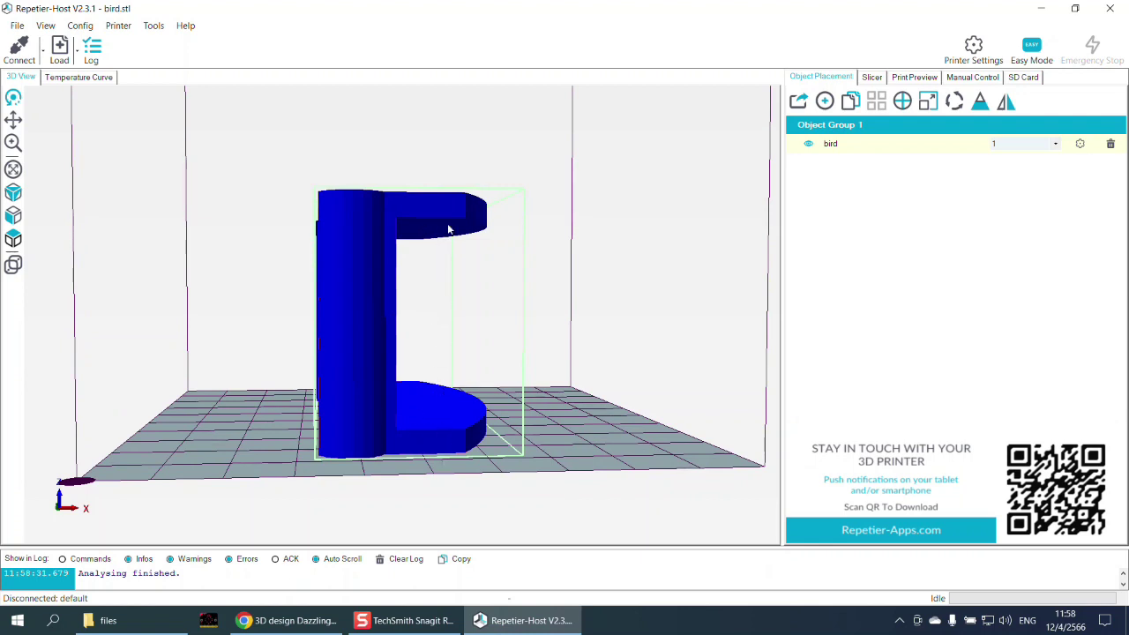
mouse_move(590, 408)
mouse_down()
mouse_move(577, 433)
mouse_move(599, 389)
mouse_up()
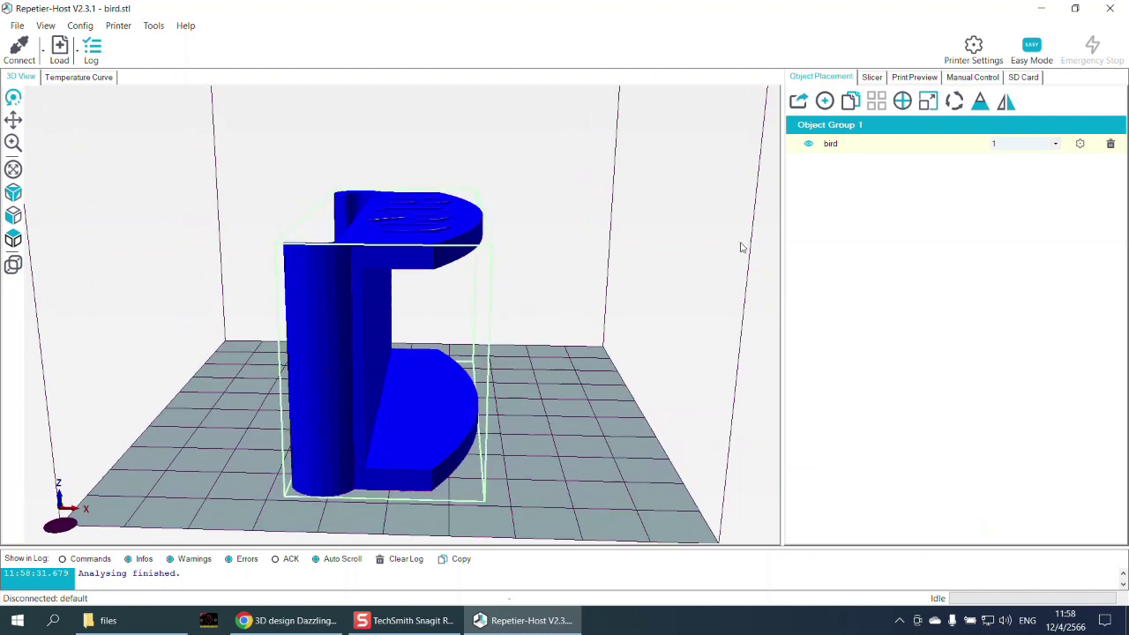
click(902, 101)
drag(979, 147, 1120, 167)
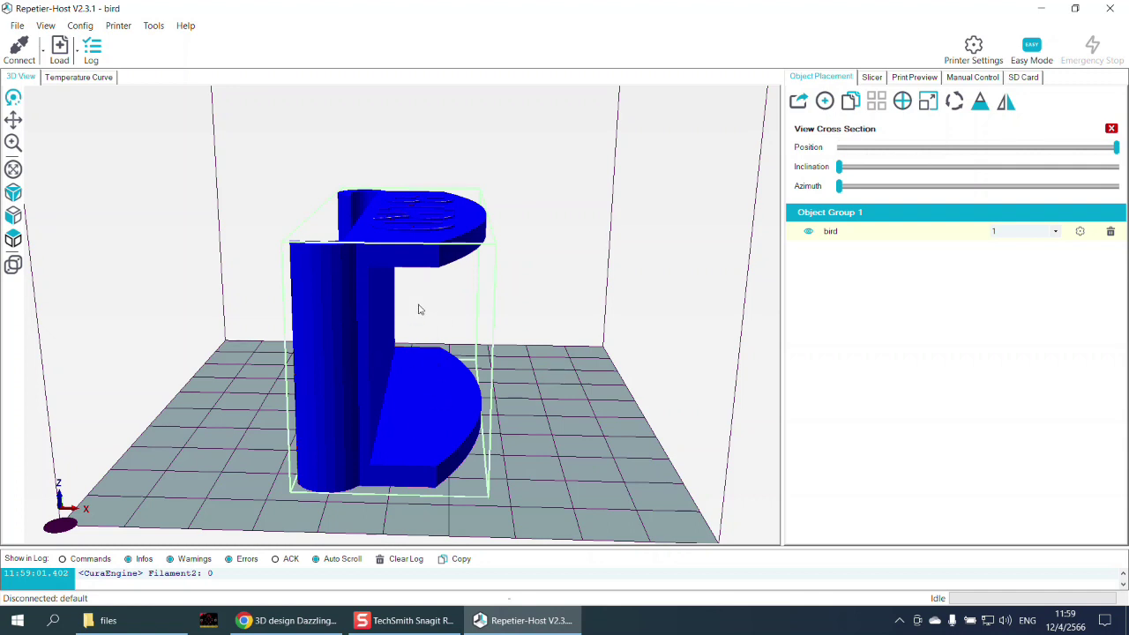
- Examine the overhang of the model's upper wall from the side
click(873, 78)
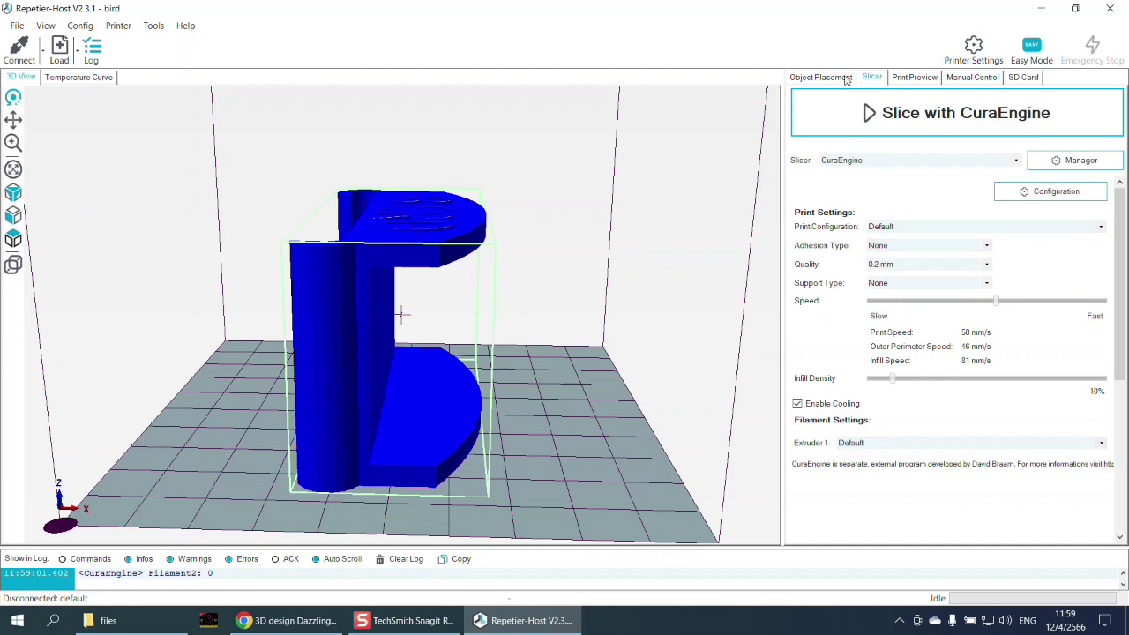
click(845, 78)
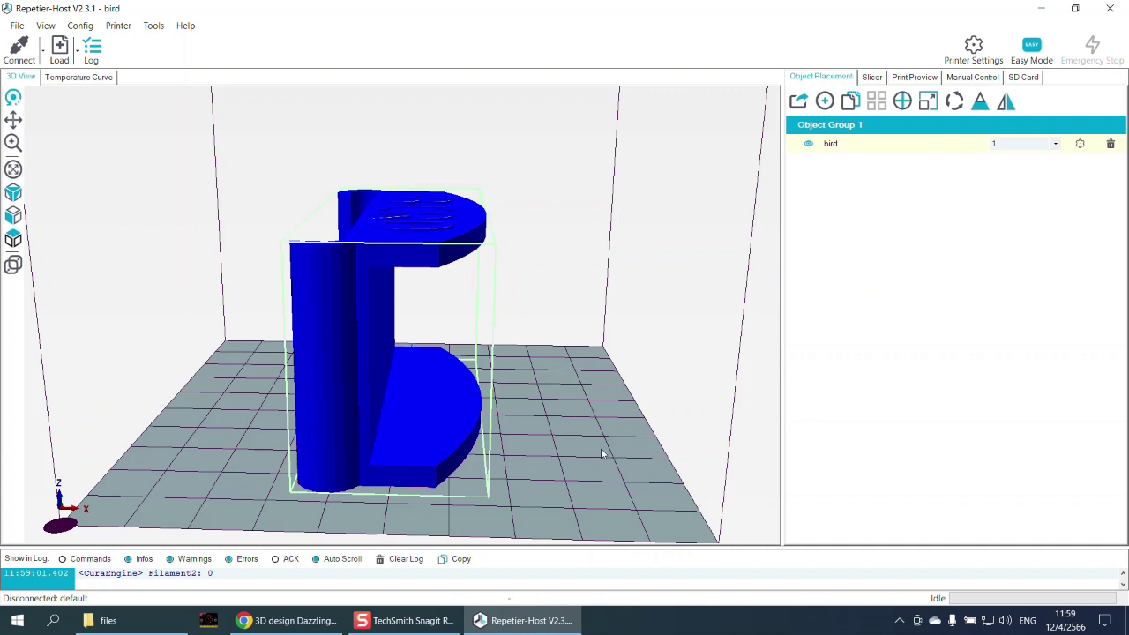
drag(605, 455, 601, 413)
drag(603, 421, 598, 422)
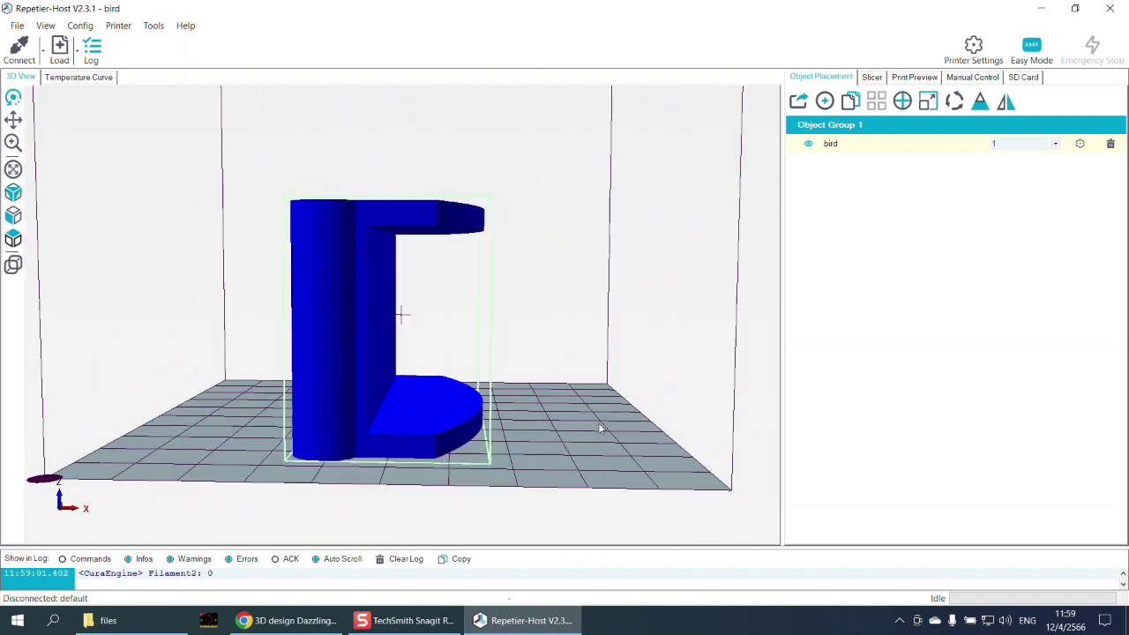
drag(560, 385, 481, 407)
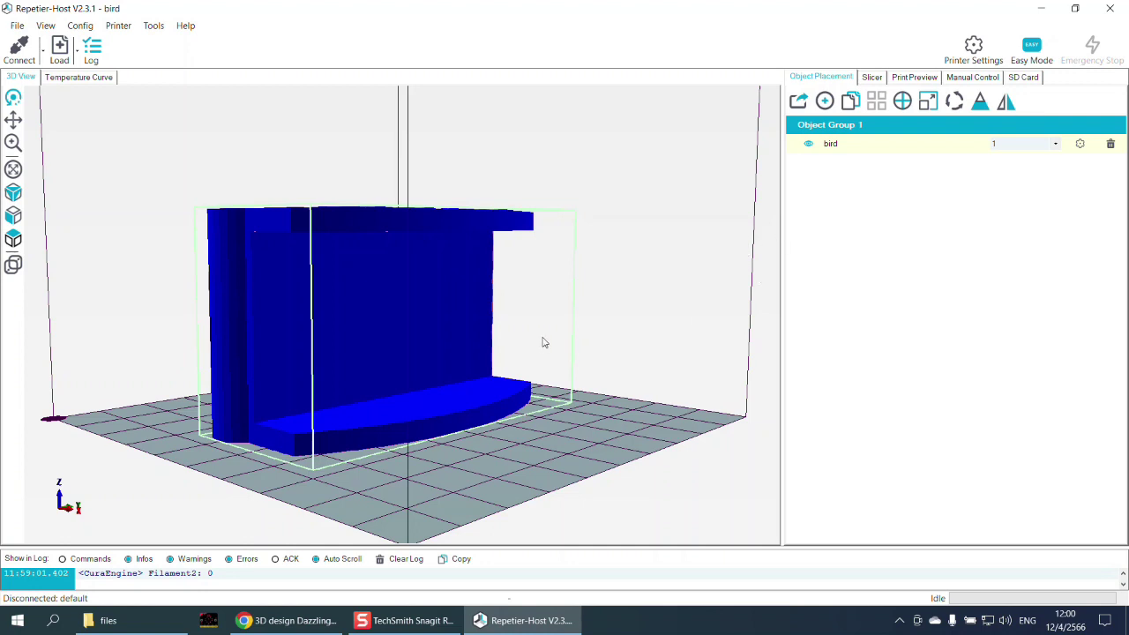
- Try the Grid support pattern in the CuraEngine structure settings and return it to Lines
click(871, 79)
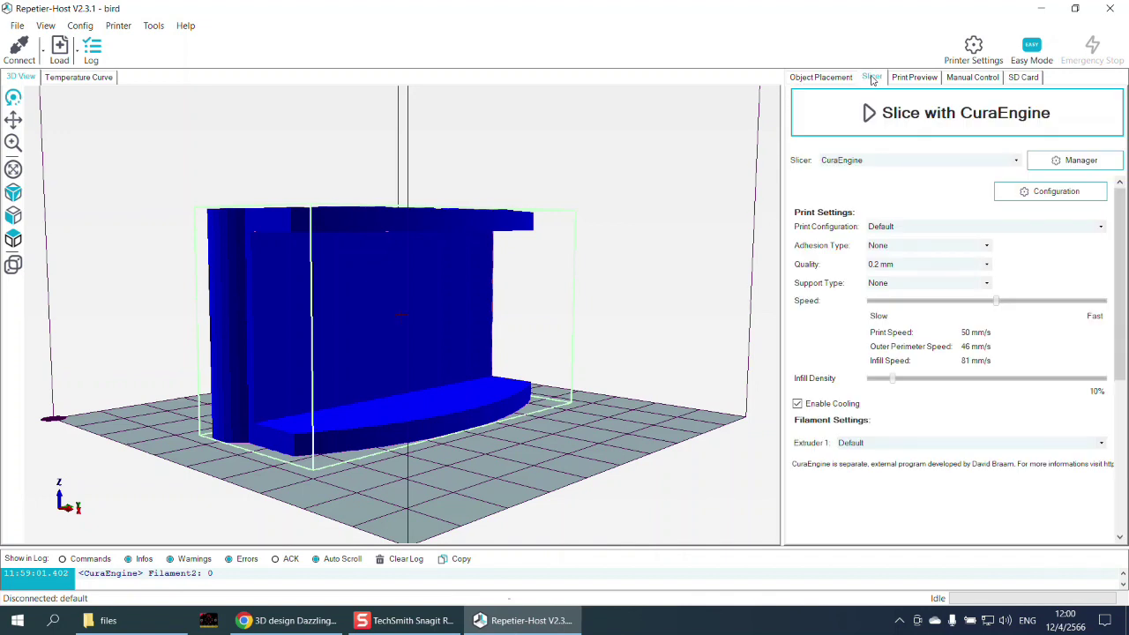
click(1024, 193)
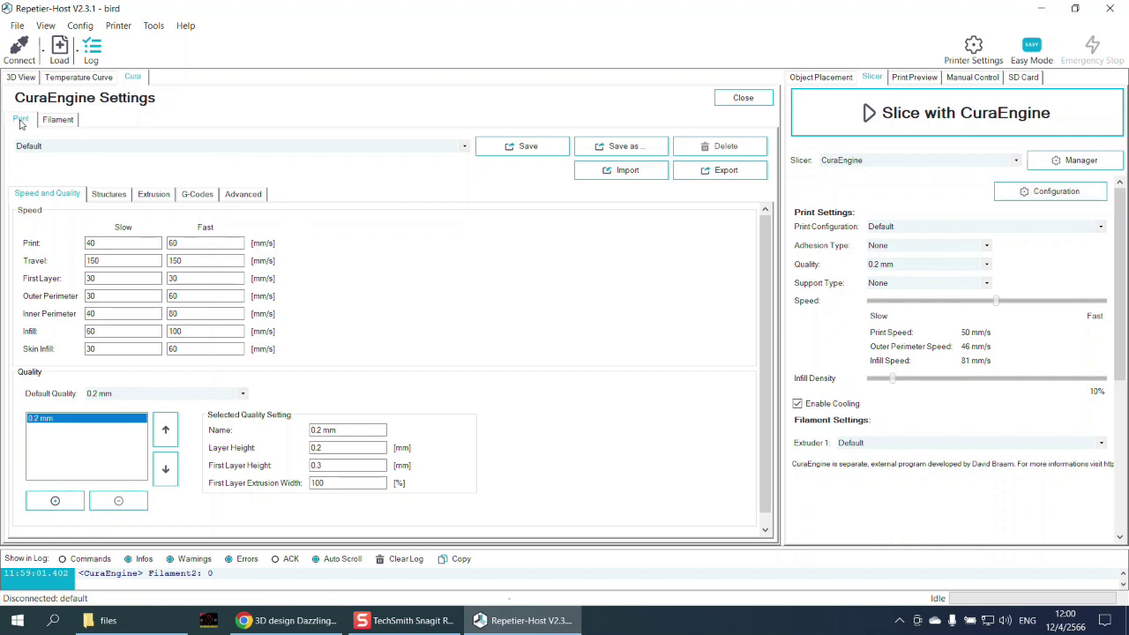
click(109, 198)
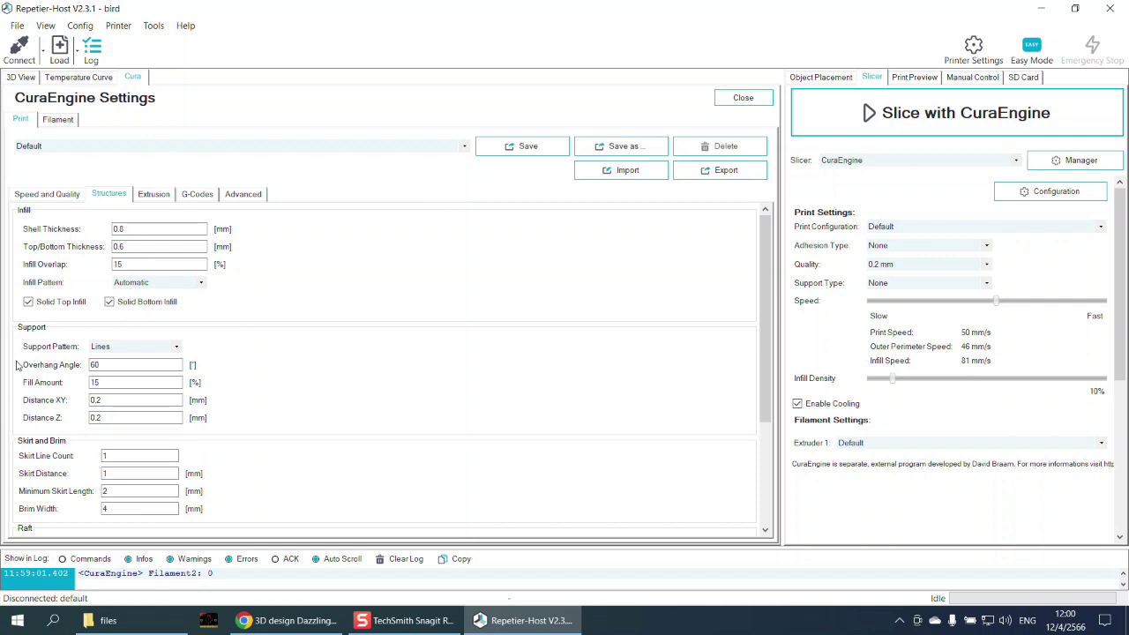
click(123, 349)
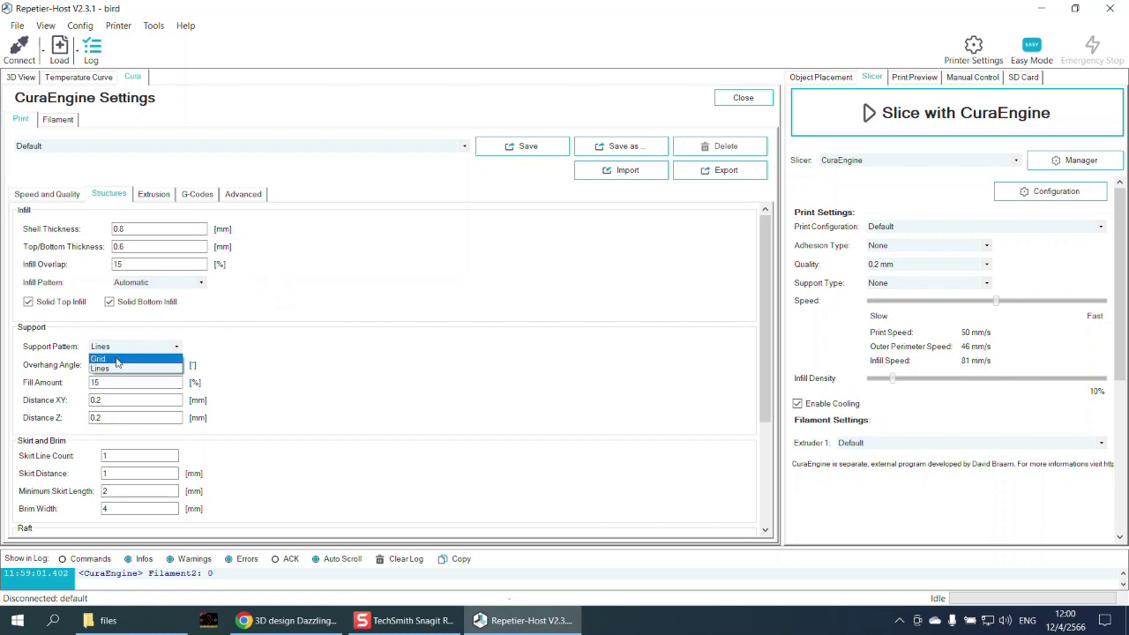
click(117, 360)
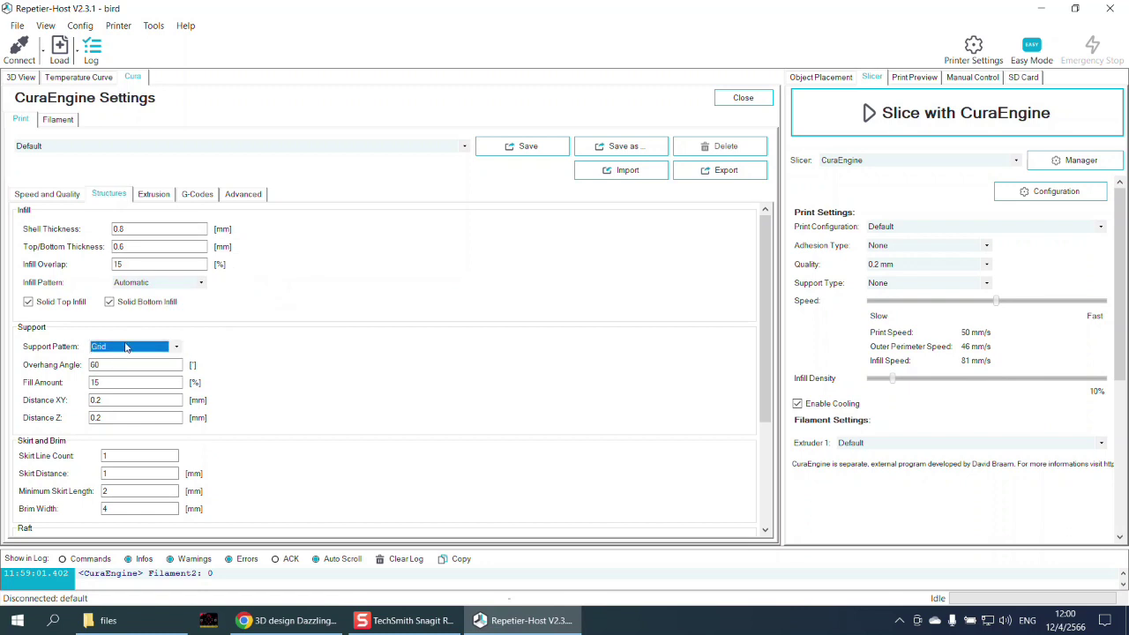
click(125, 348)
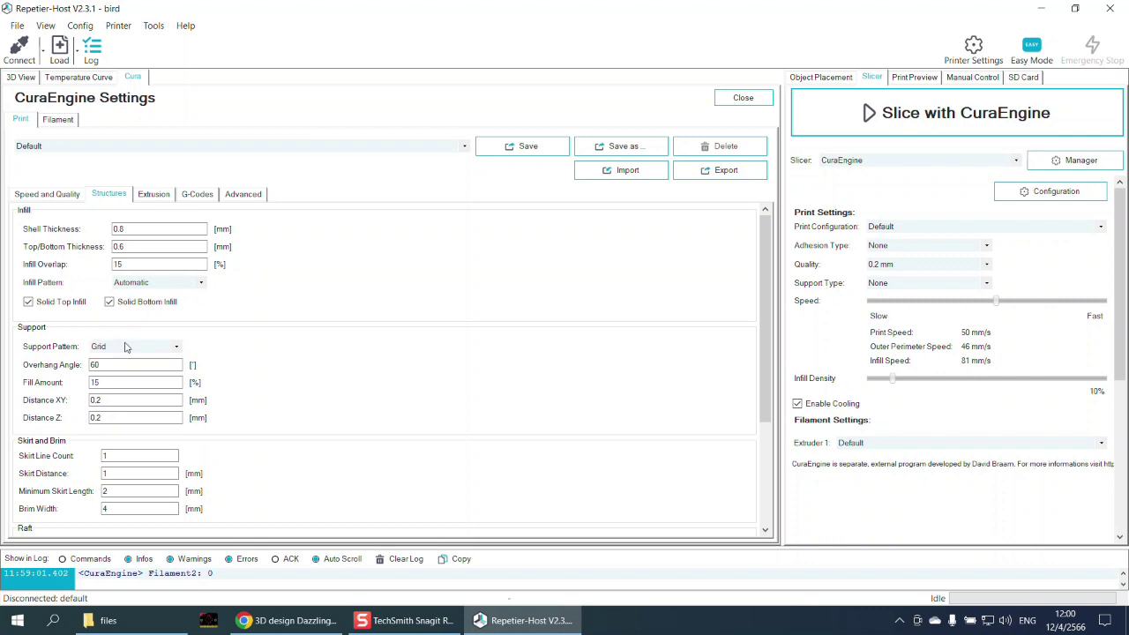
click(121, 368)
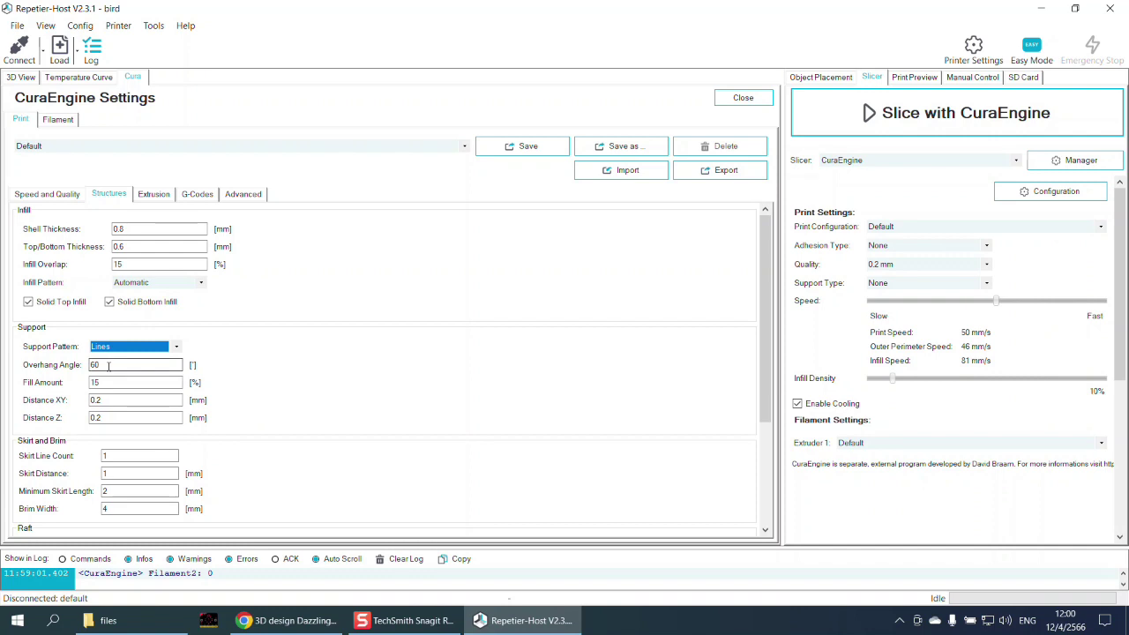
- Review the support overhang angle, fill amount and distances, and close the CuraEngine settings
click(102, 365)
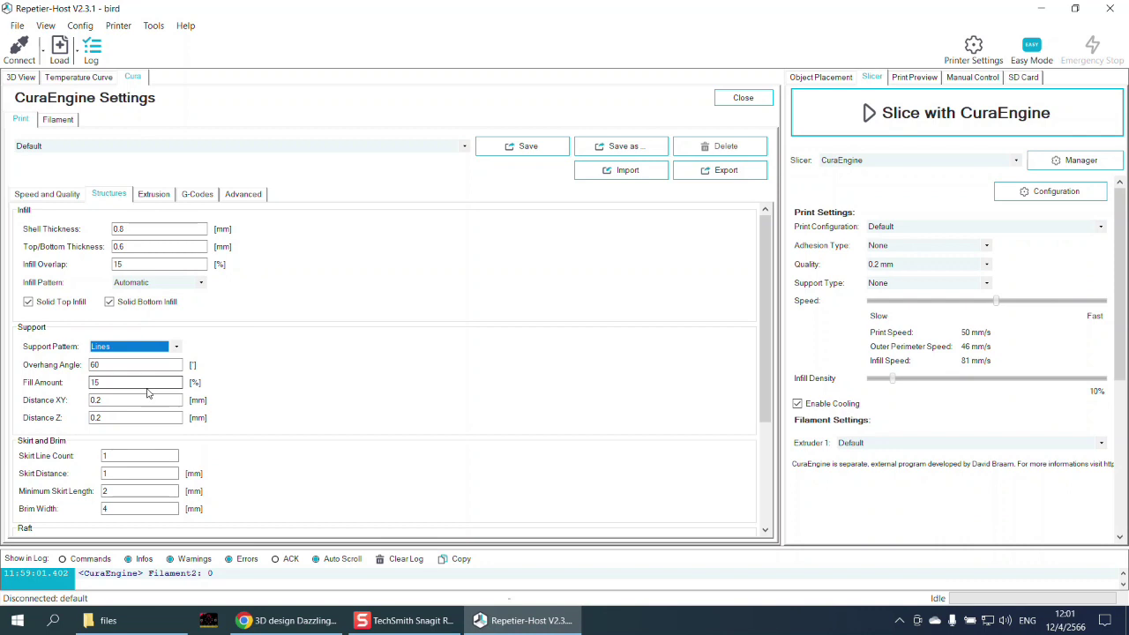
double_click(103, 383)
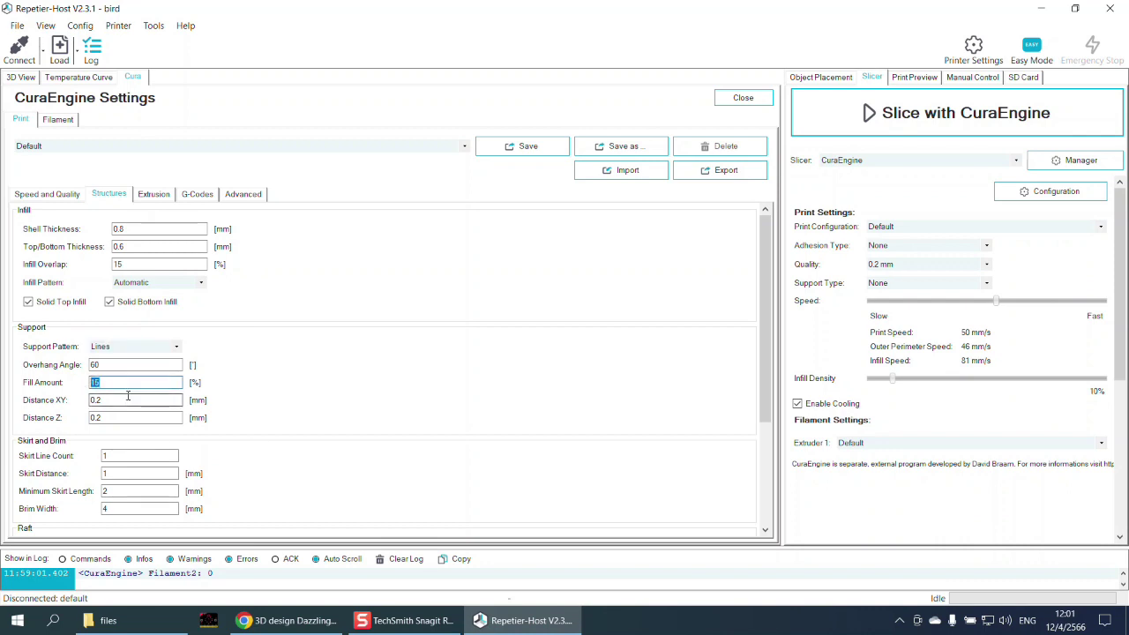
click(119, 385)
key(Tab)
key(Tab)
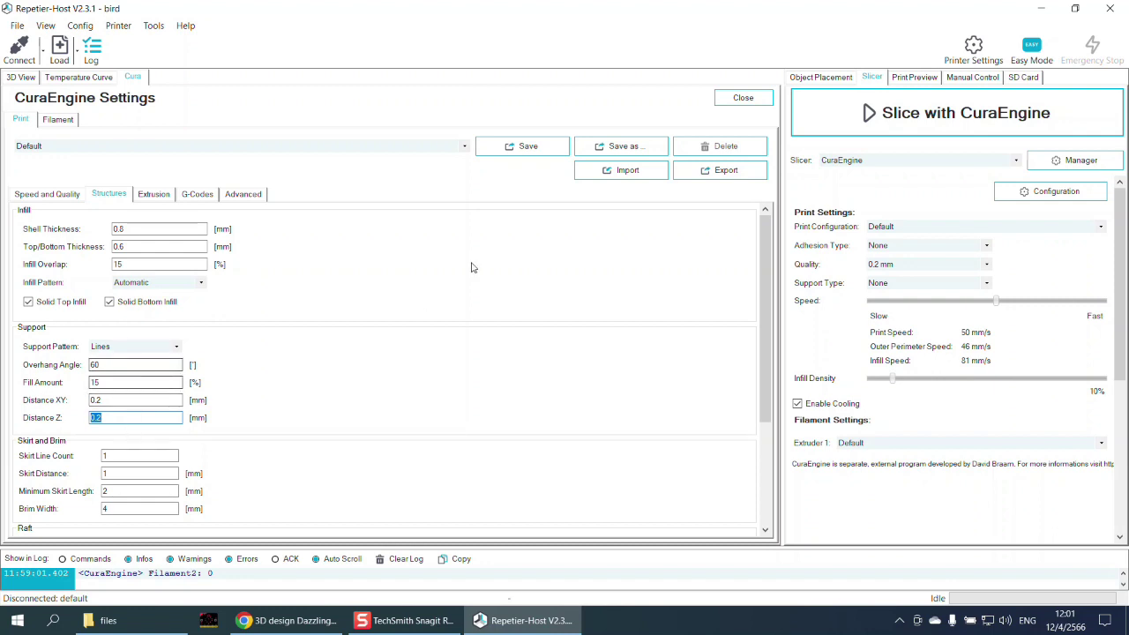
click(743, 98)
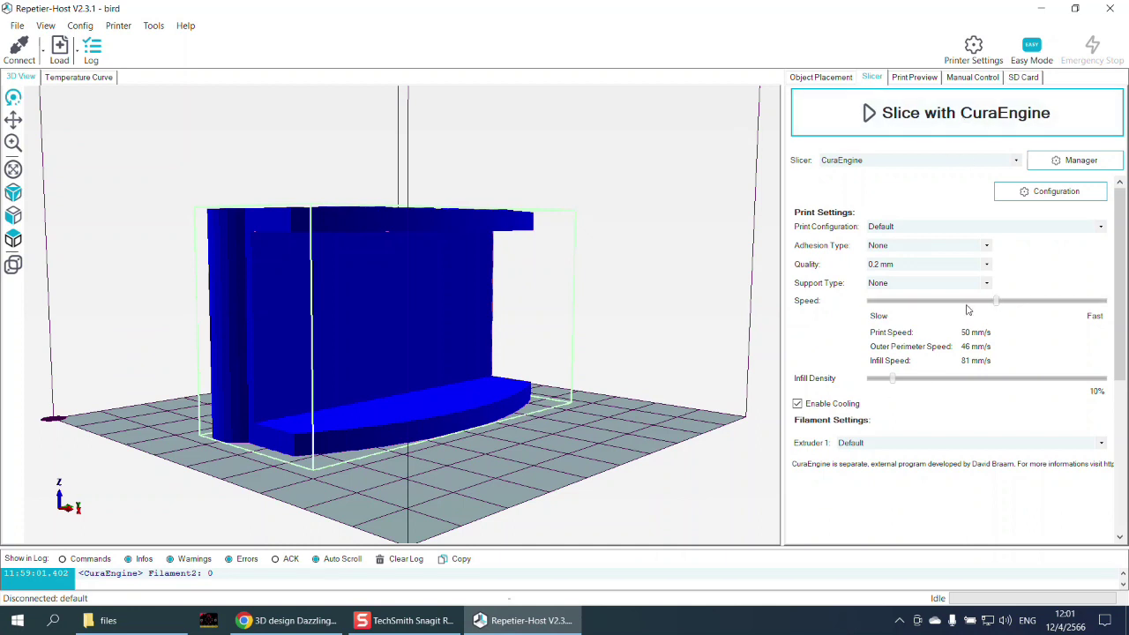
- Set the infill density to 20% and the support type to Everywhere
drag(895, 380, 917, 380)
click(901, 285)
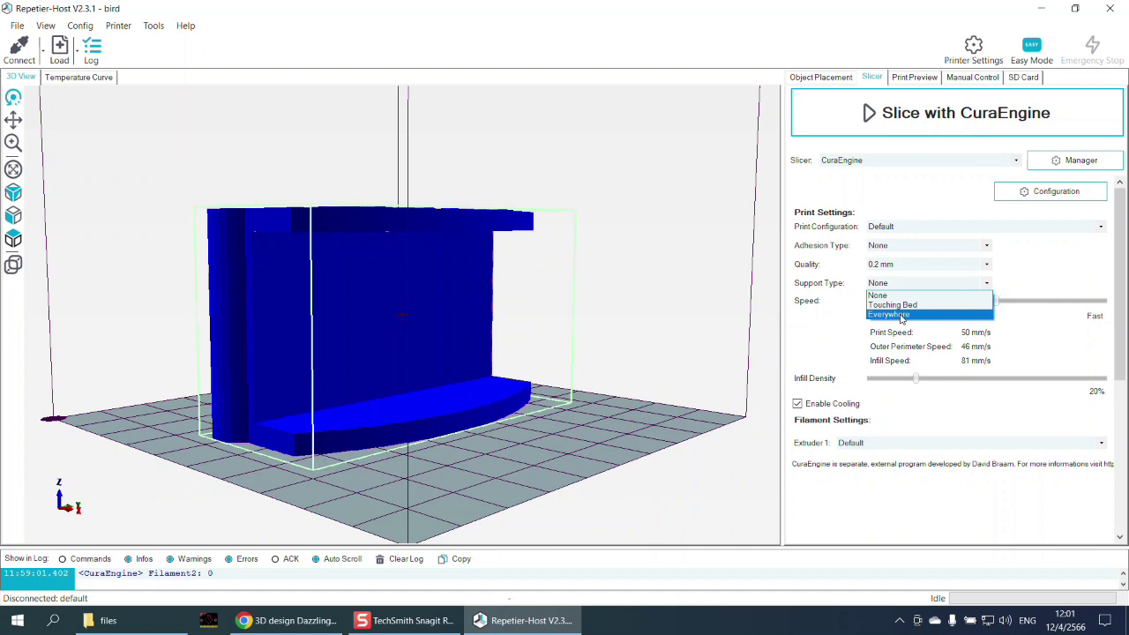
click(900, 316)
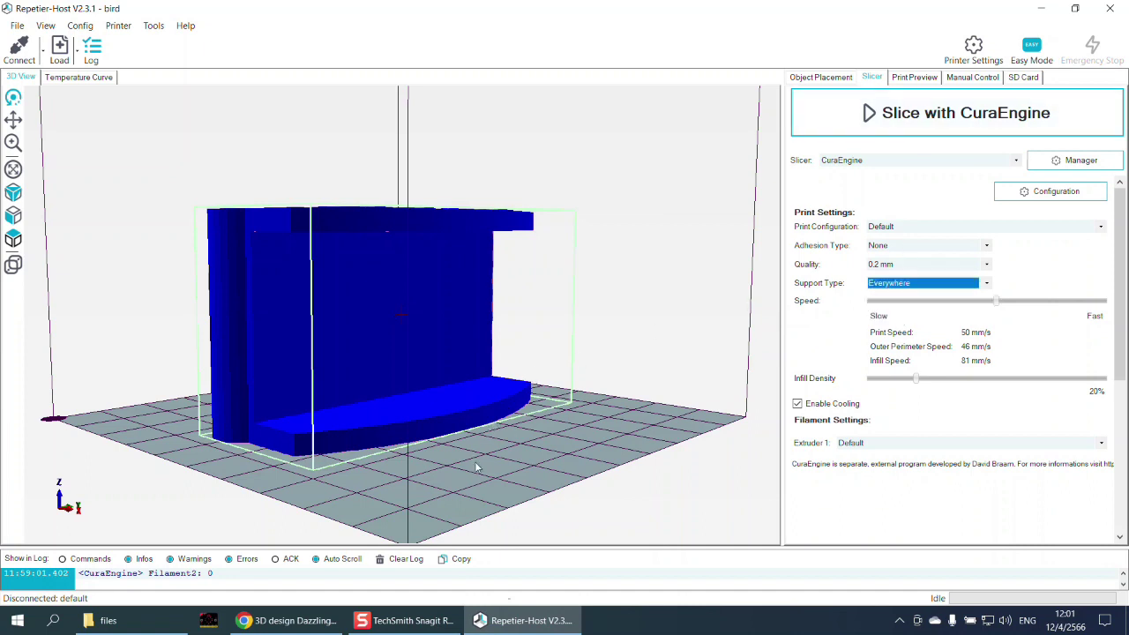
- Slice the model with CuraEngine and inspect the generated supports beneath the upper wall from several sides
drag(477, 468, 529, 483)
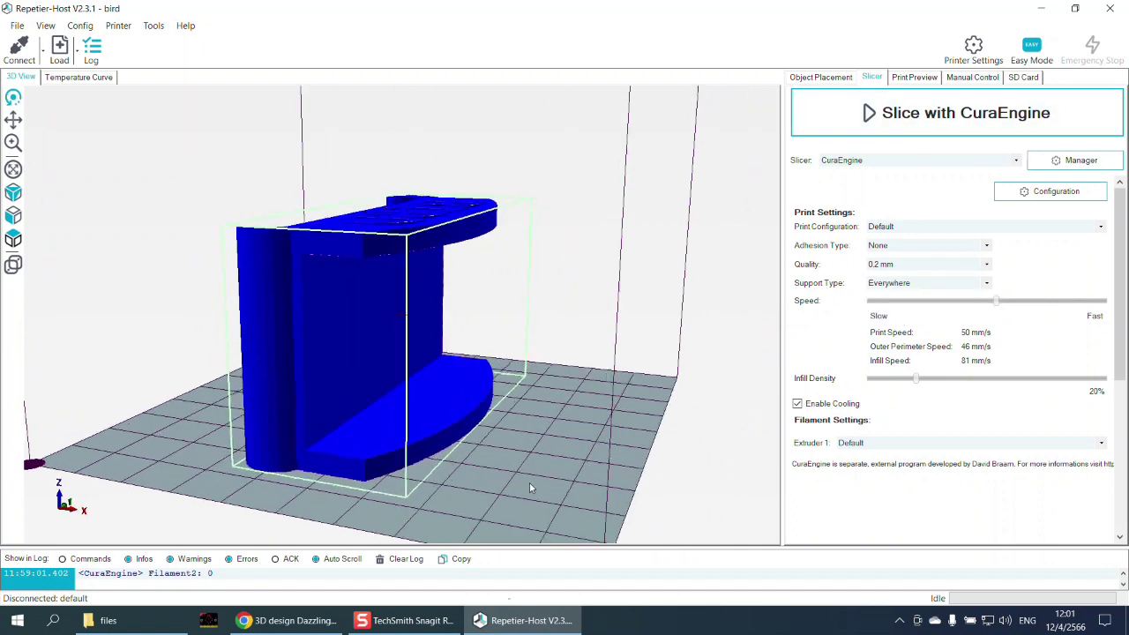
click(883, 128)
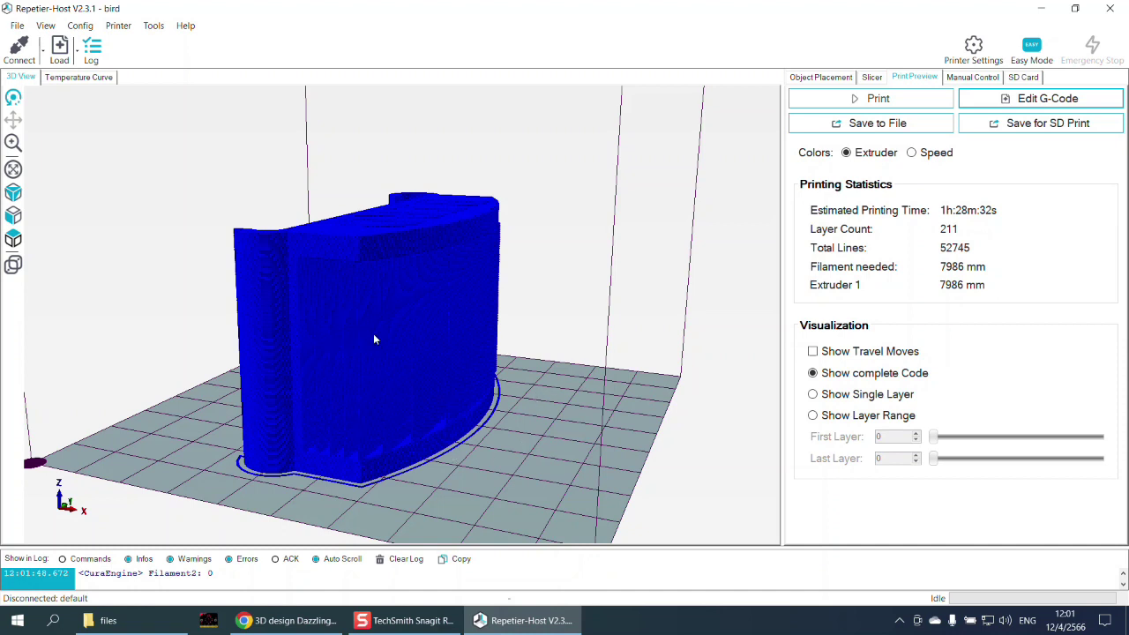
drag(422, 358, 161, 381)
scroll(161, 381, up, 5)
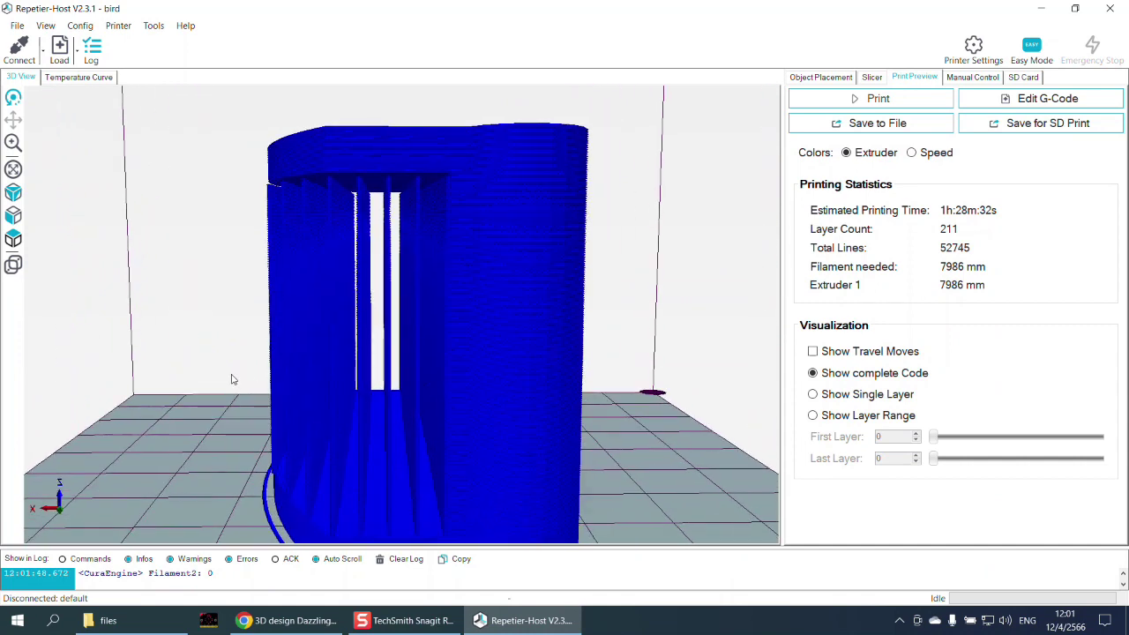
drag(250, 380, 213, 364)
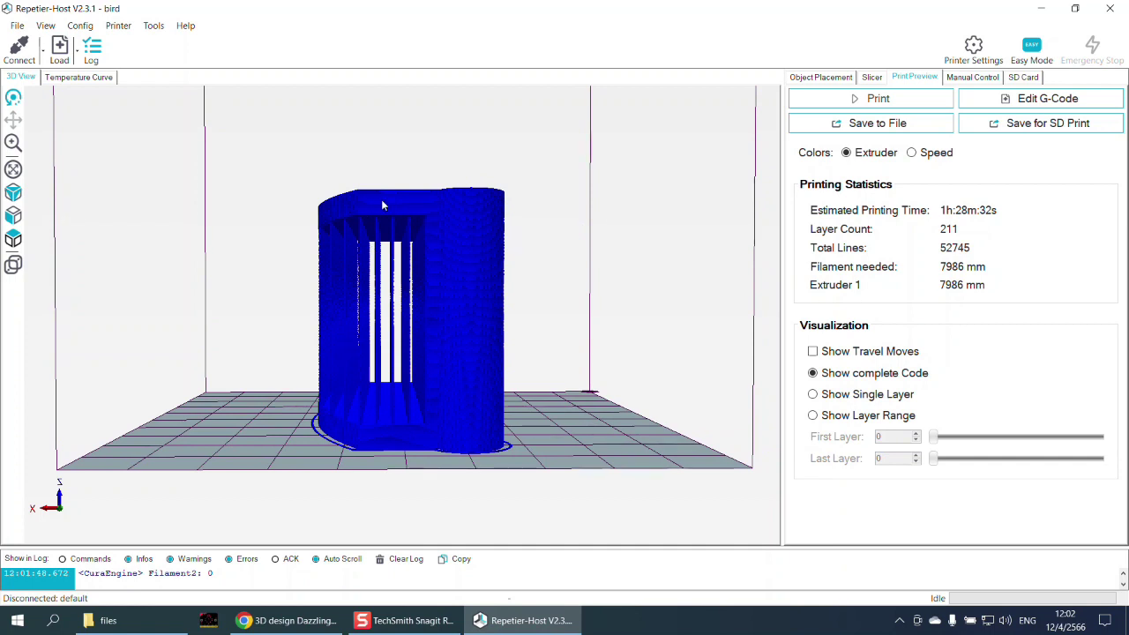
drag(277, 323, 210, 322)
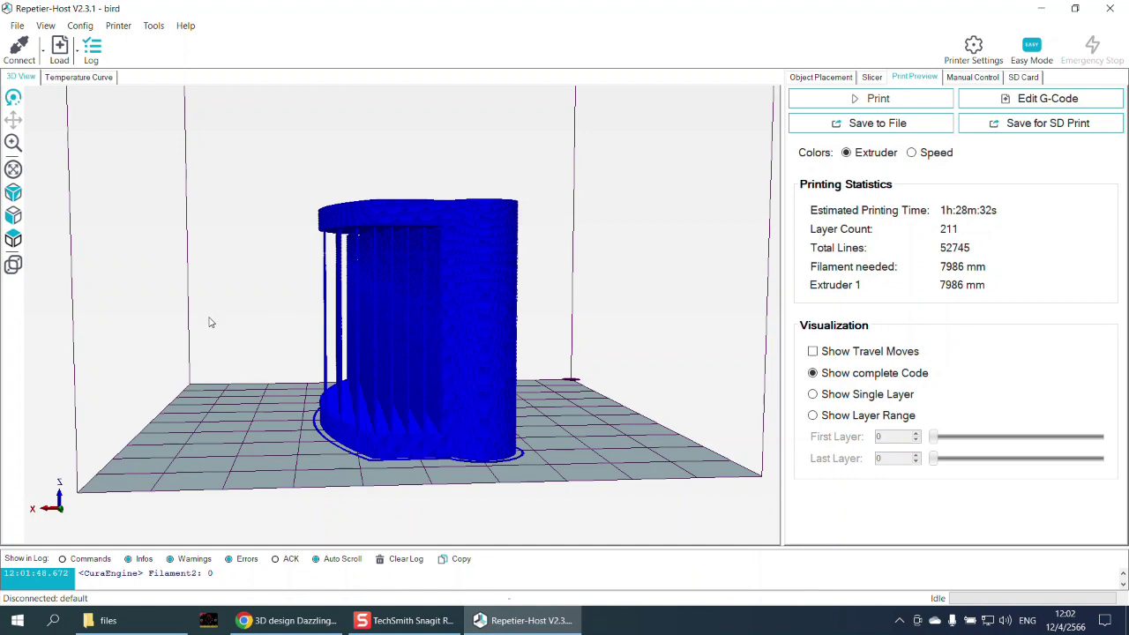
- Set the support pattern to Grid in the CuraEngine structure settings, then save and close the configuration
drag(265, 330, 688, 274)
click(869, 78)
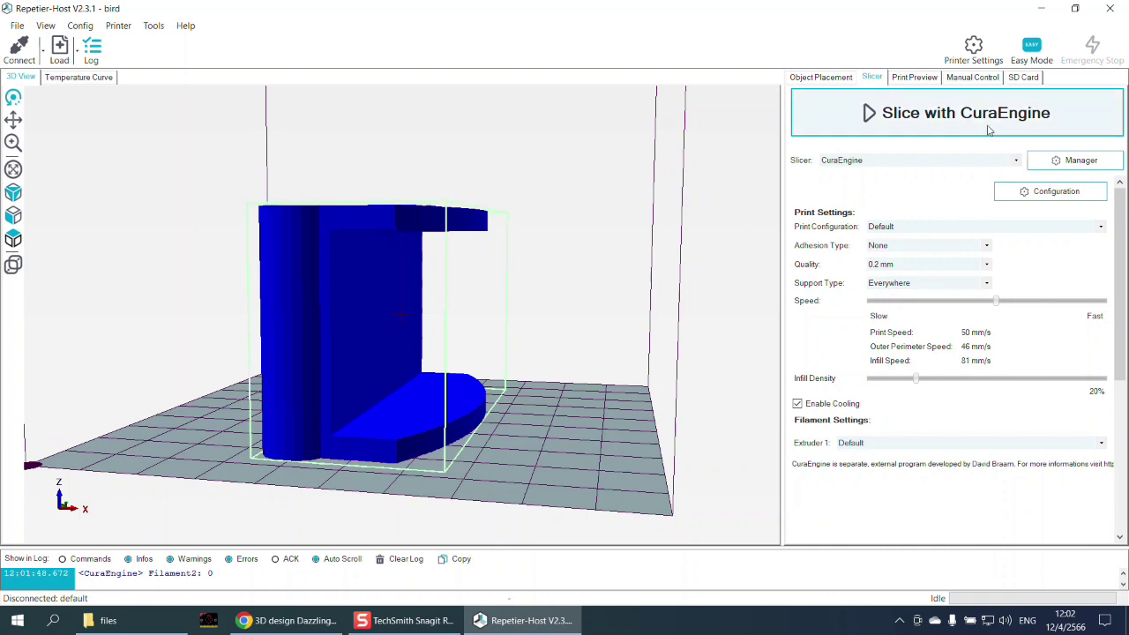
click(1023, 194)
click(134, 347)
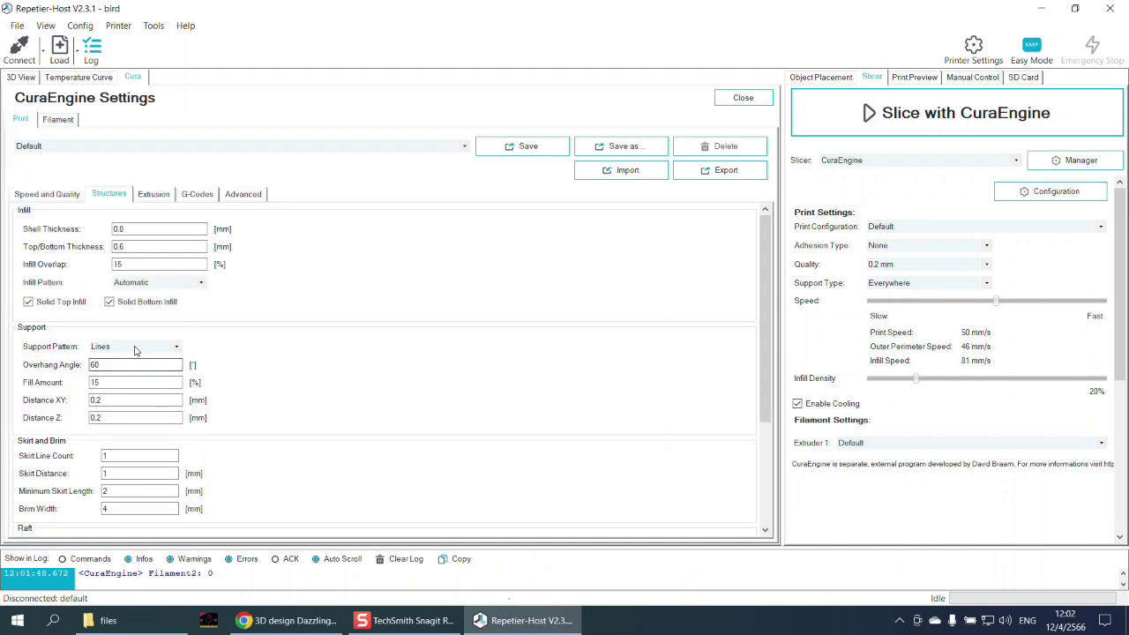
click(132, 360)
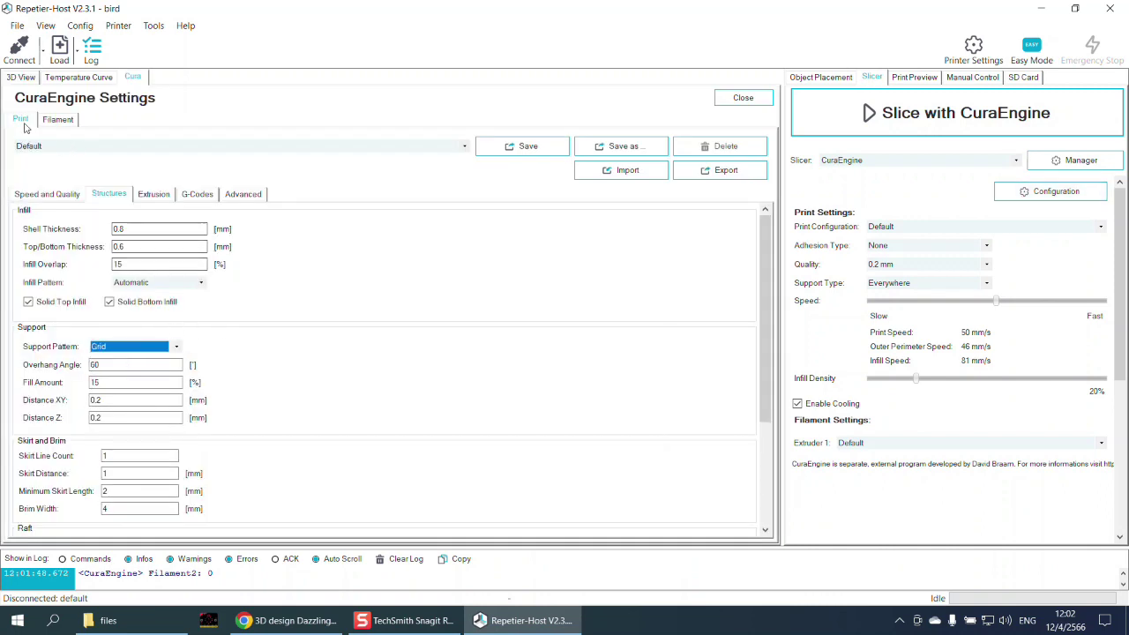
click(135, 347)
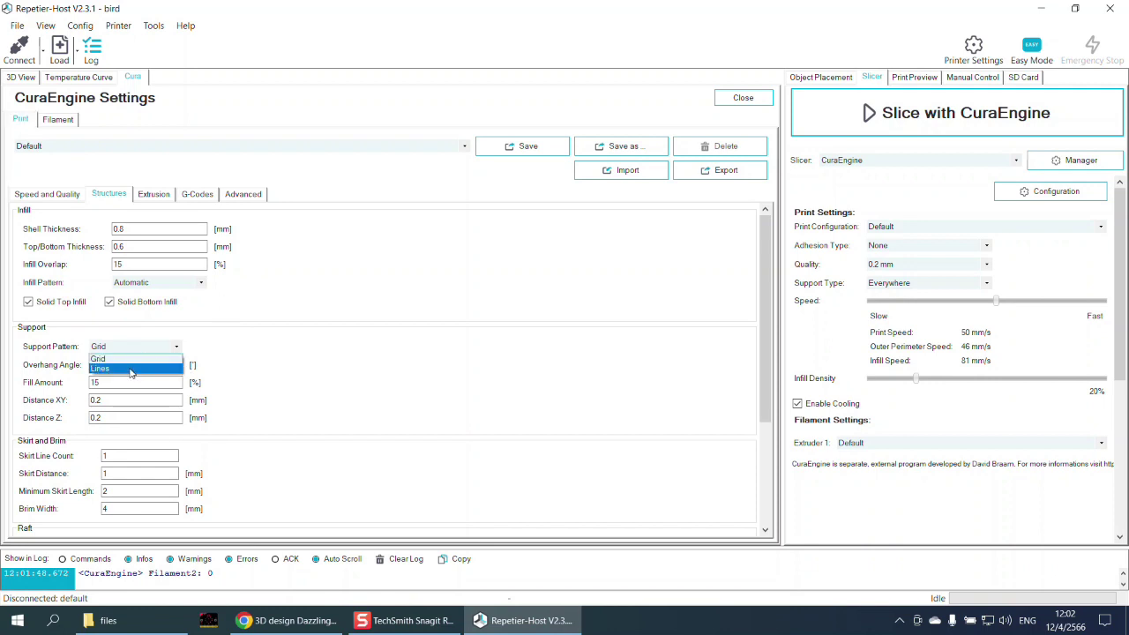
click(130, 360)
click(131, 353)
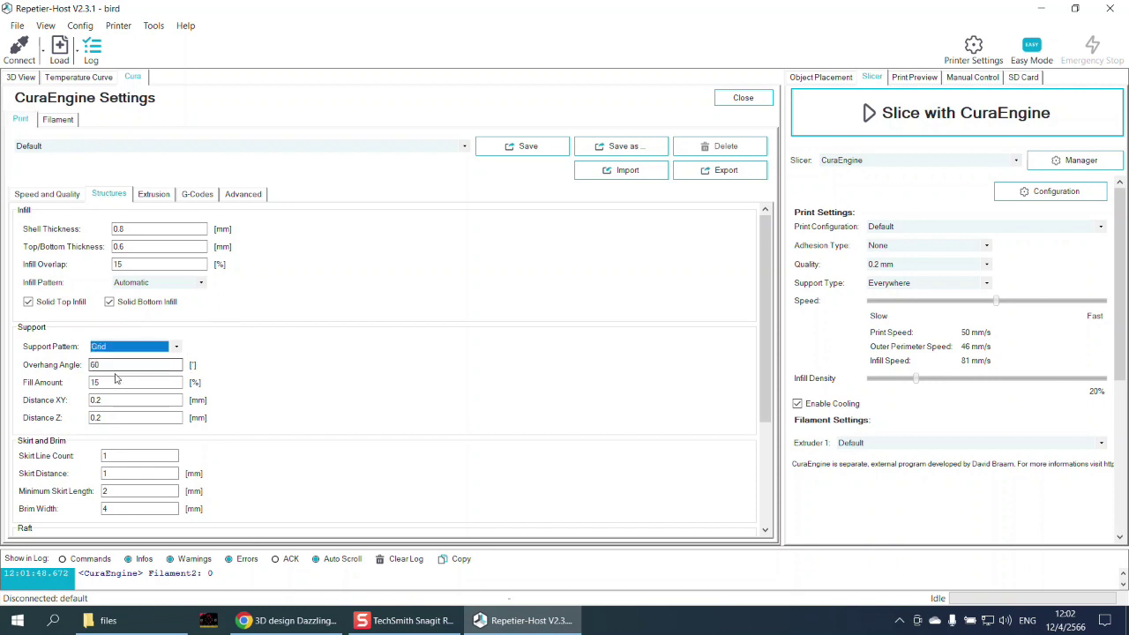
click(131, 354)
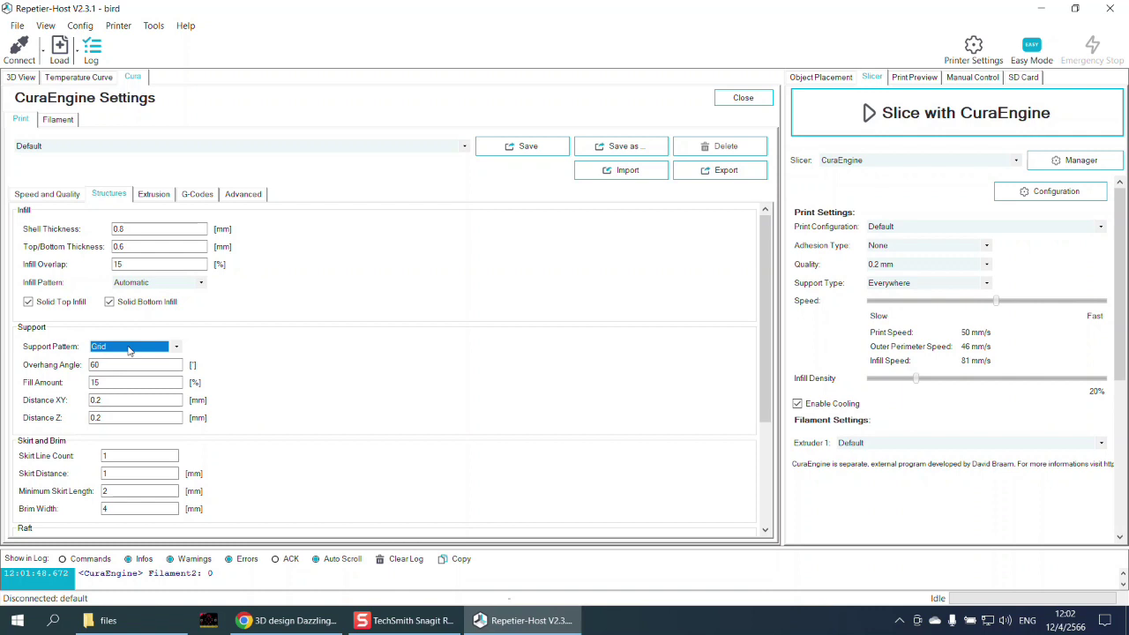
click(526, 147)
click(743, 98)
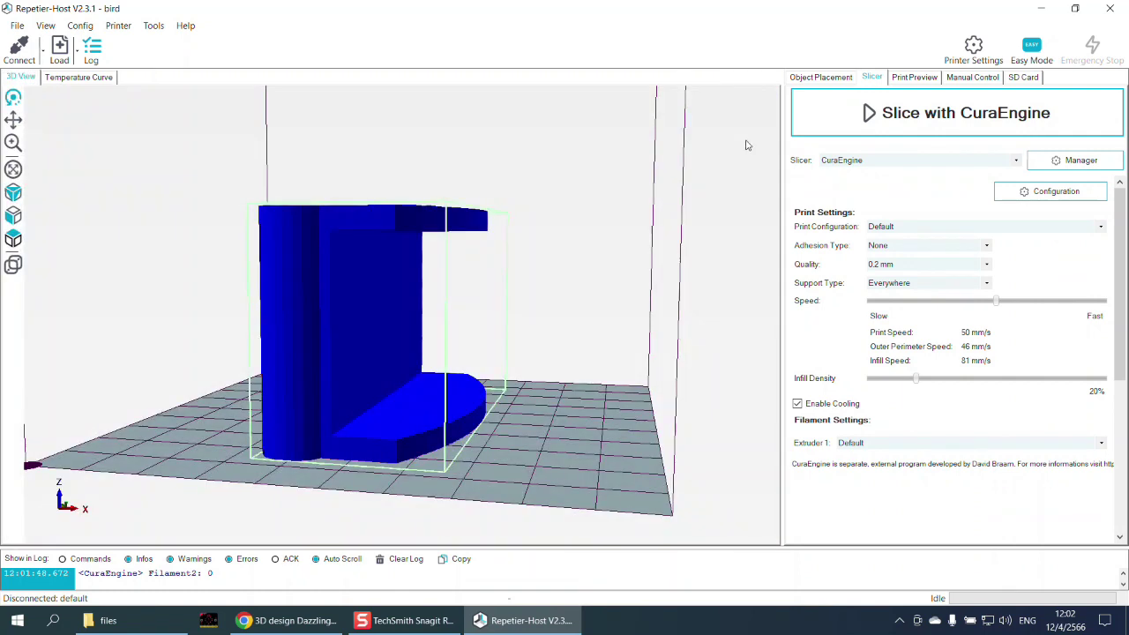
- Slice the model with the Grid support pattern and inspect the supports up close from several sides
click(925, 121)
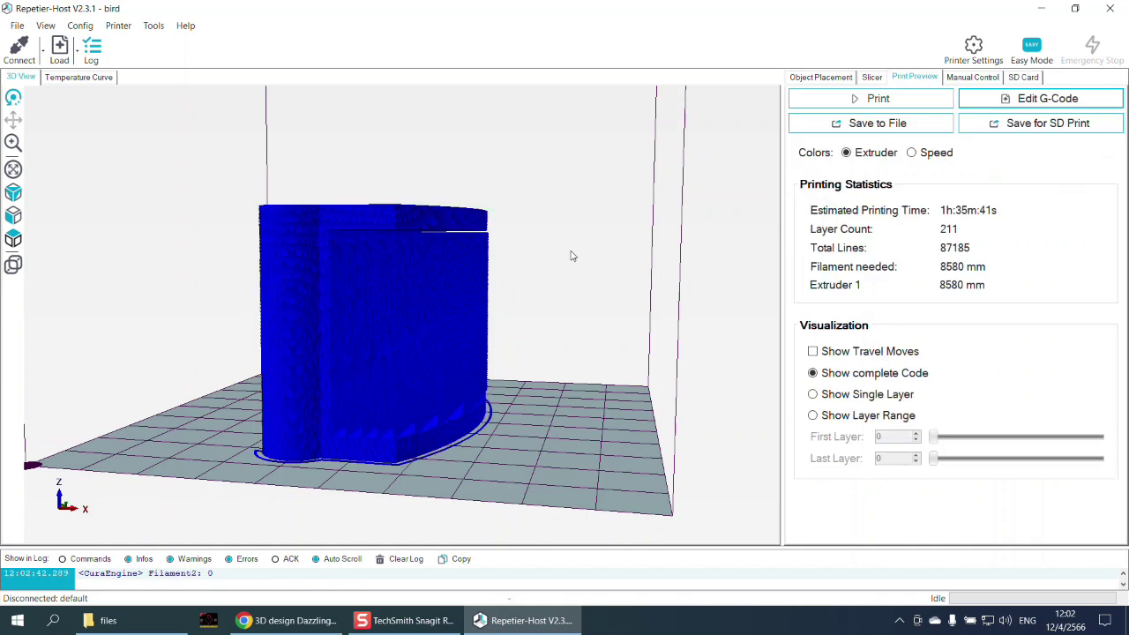
drag(506, 329, 451, 402)
scroll(450, 401, up, 8)
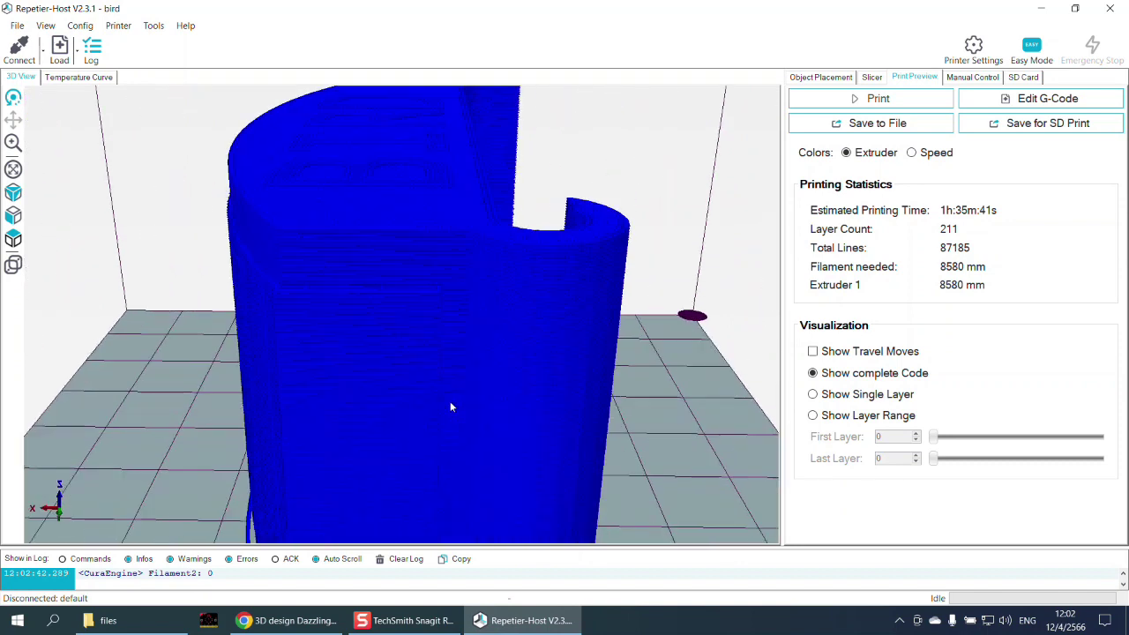
scroll(449, 404, down, 10)
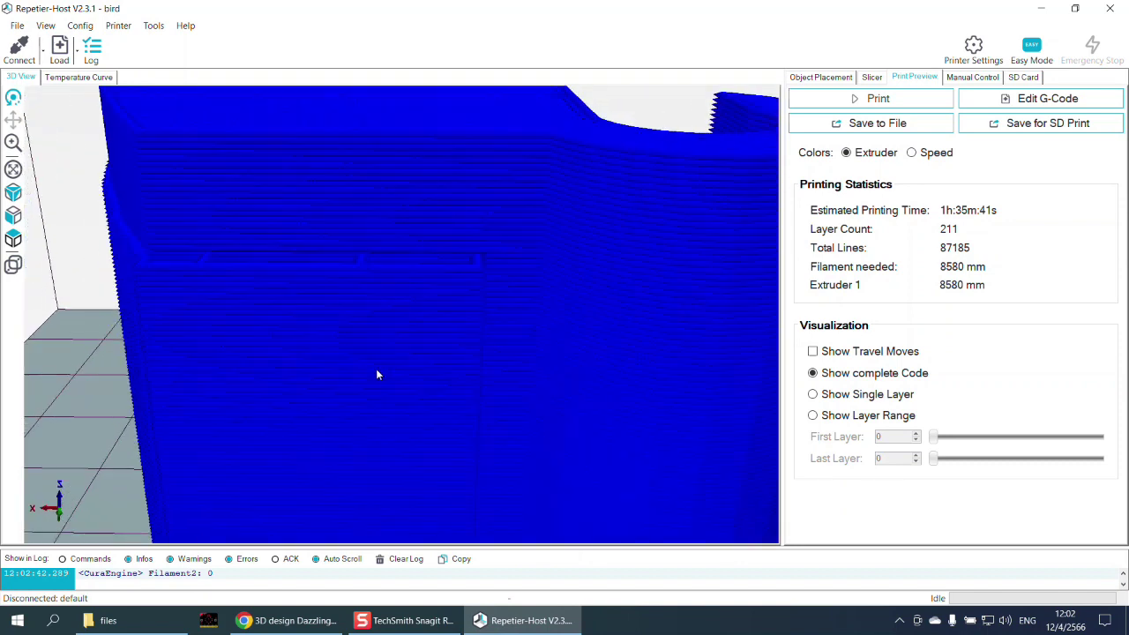
drag(436, 387, 415, 362)
drag(349, 279, 450, 284)
scroll(492, 275, down, 5)
drag(448, 278, 443, 286)
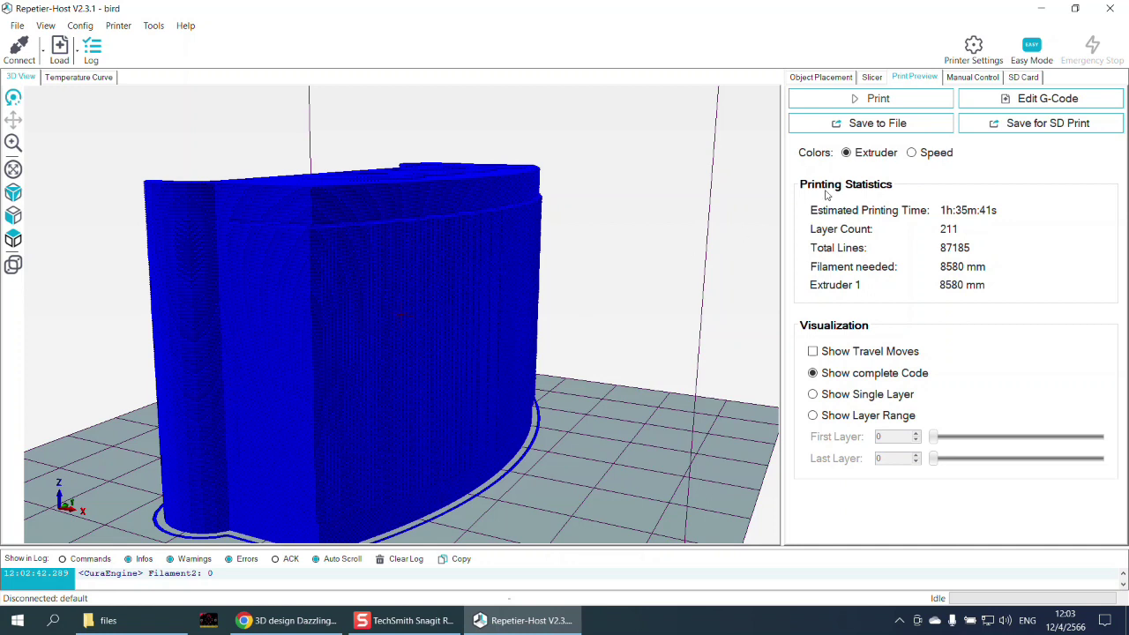
- Set the support pattern to Lines and the support fill amount to 5% in the CuraEngine settings, and save them
click(872, 77)
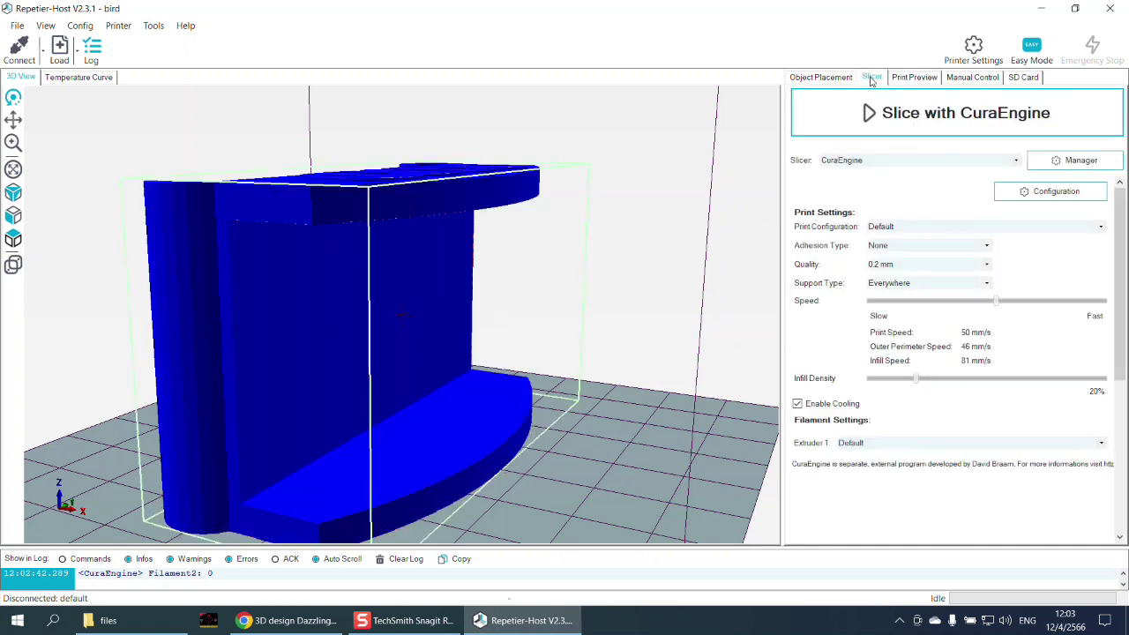
click(1028, 200)
click(172, 346)
click(137, 366)
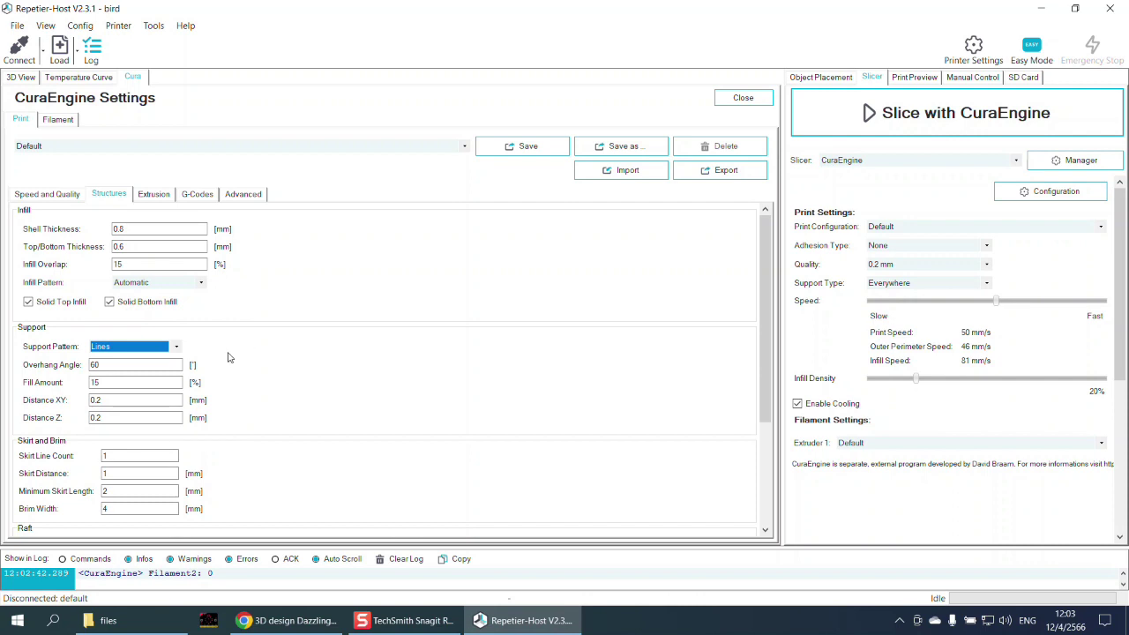
double_click(133, 382)
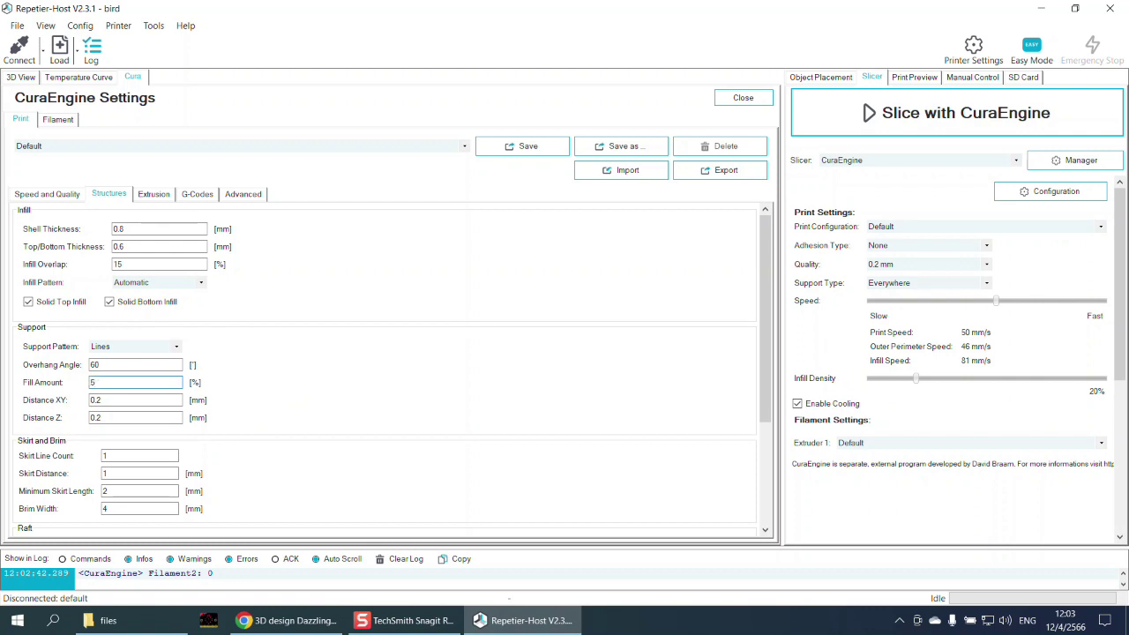
click(556, 148)
click(739, 98)
- Slice the model with the 5% line supports and inspect them beneath the upper wall
click(900, 118)
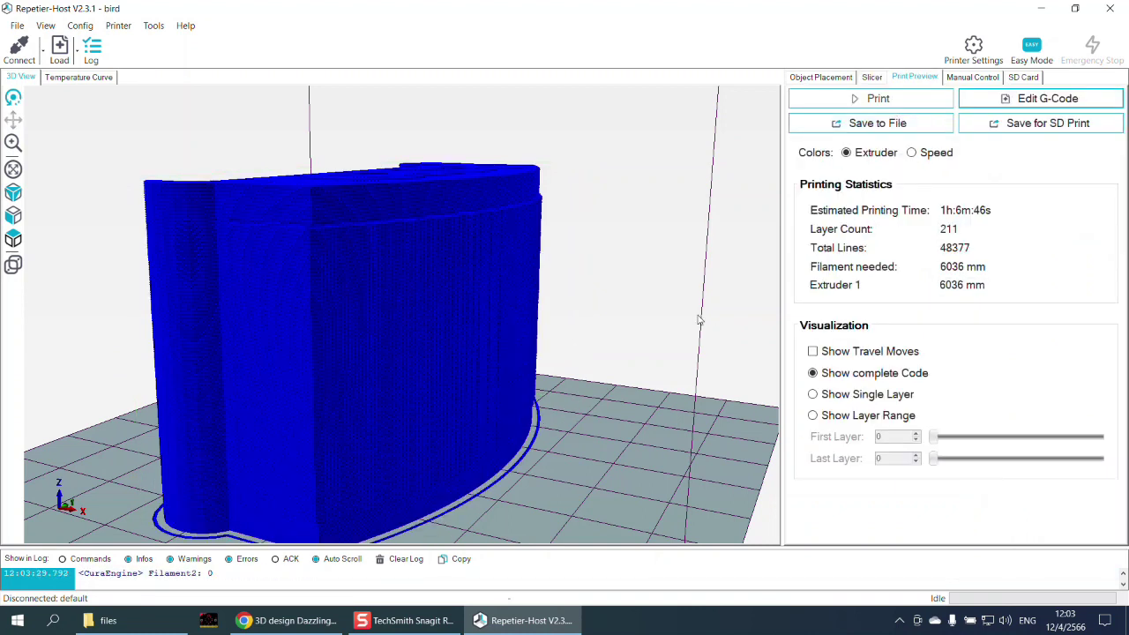
drag(534, 424, 600, 400)
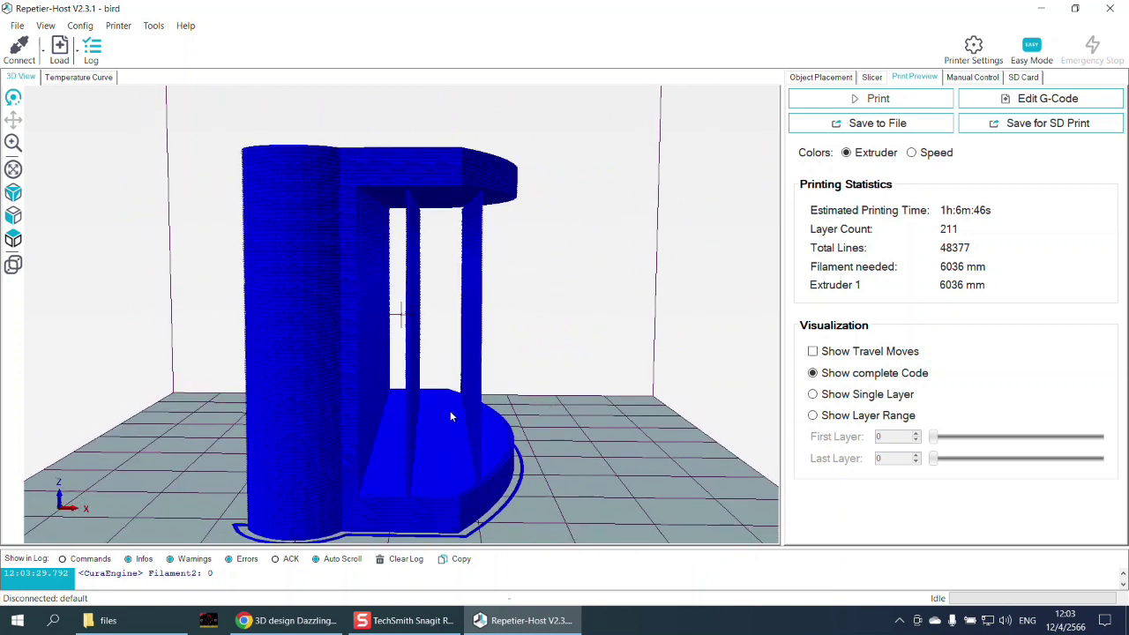
mouse_move(557, 402)
mouse_down()
mouse_move(521, 397)
mouse_move(555, 396)
mouse_up()
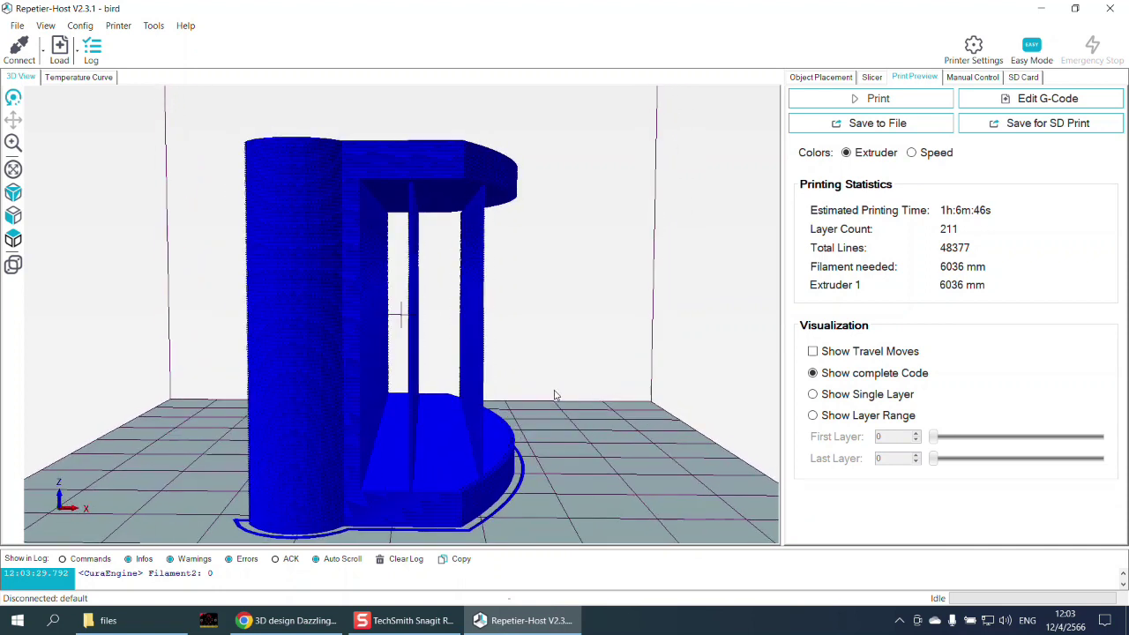
drag(532, 340, 526, 346)
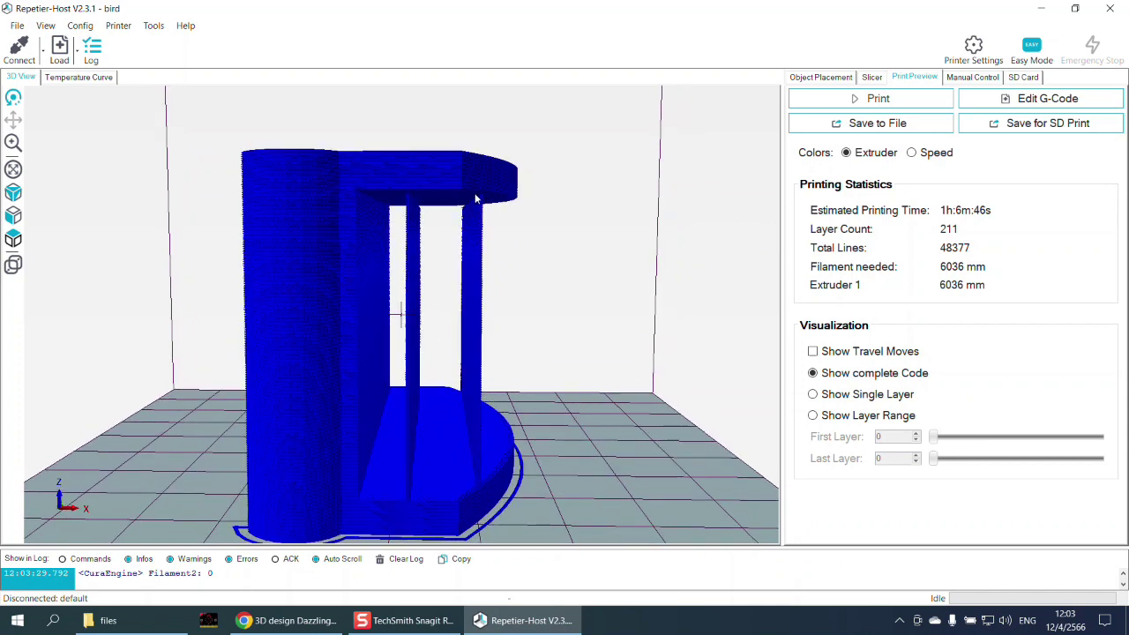
- Set the support fill amount to 10% in the CuraEngine structure settings and close the configuration
click(872, 77)
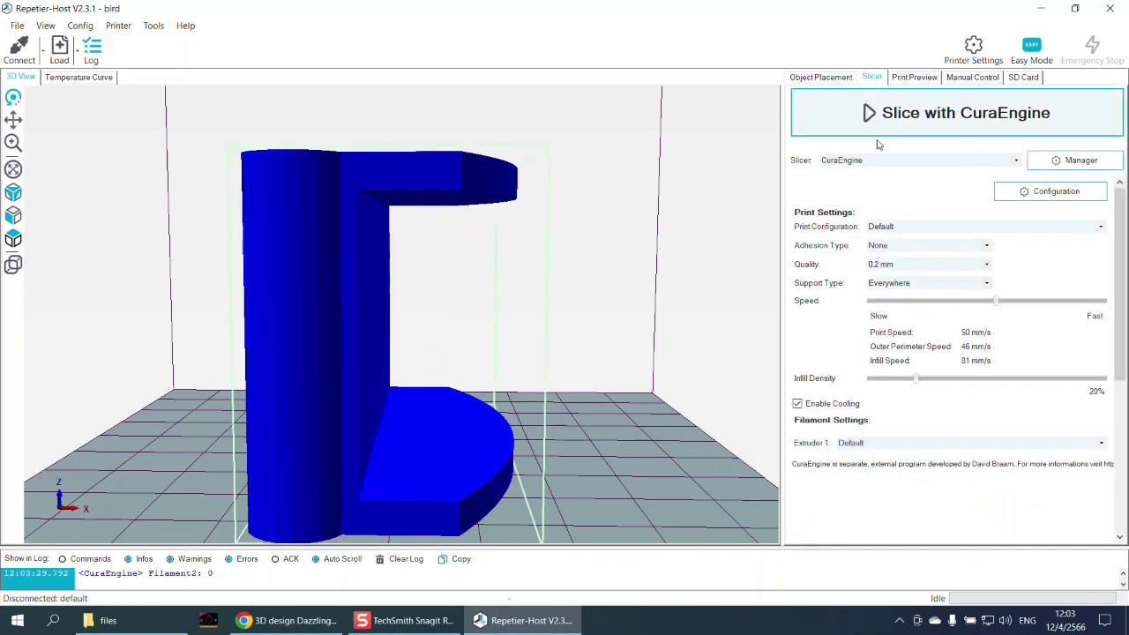
click(1050, 191)
click(97, 382)
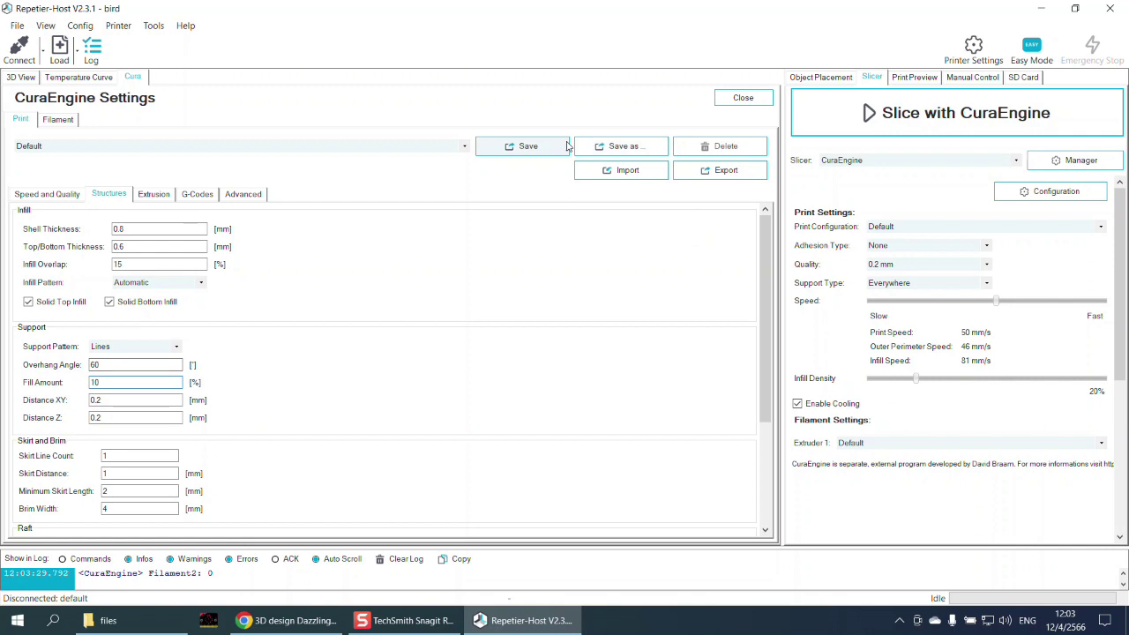
click(743, 98)
- Slice the model with the 10% line supports and inspect them and the gap below the upper wall from several angles
click(863, 119)
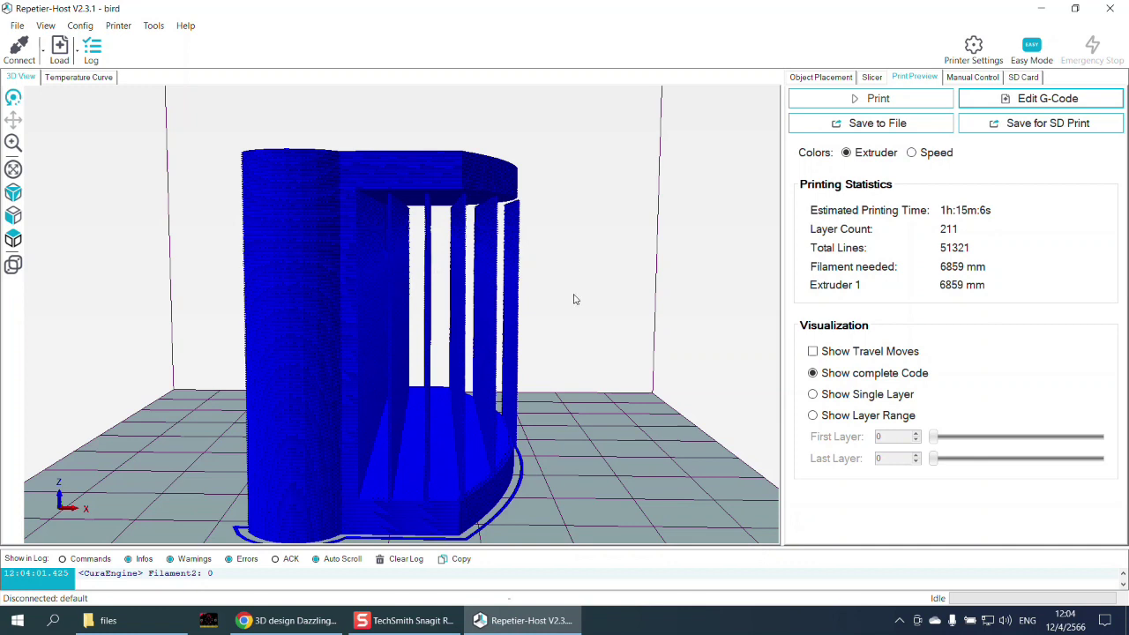
drag(589, 310, 553, 314)
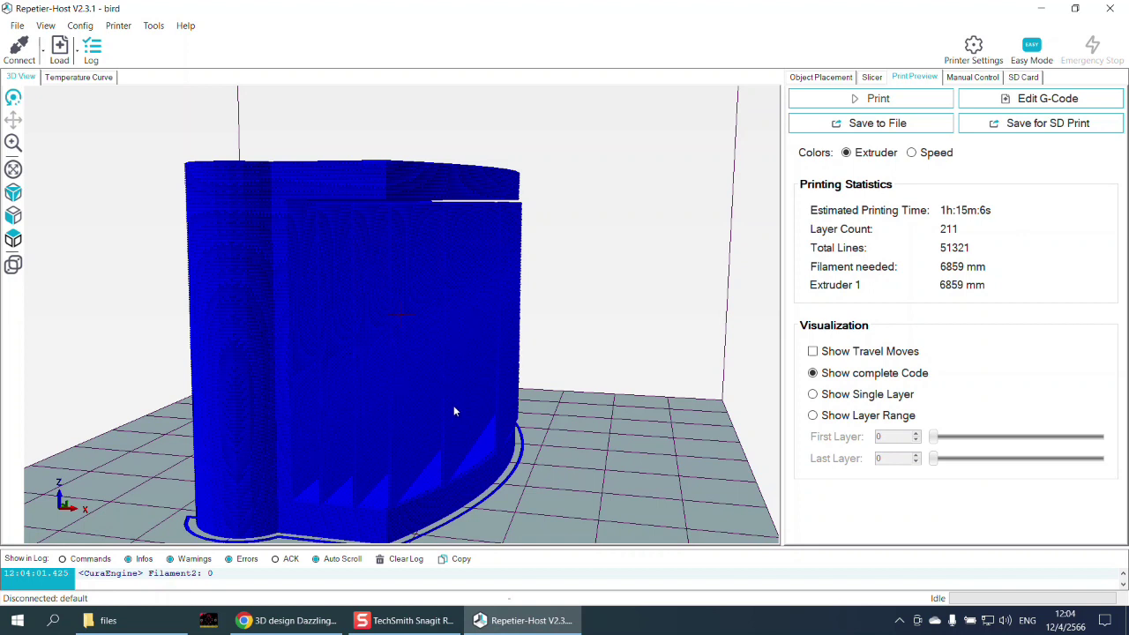
drag(431, 353, 555, 347)
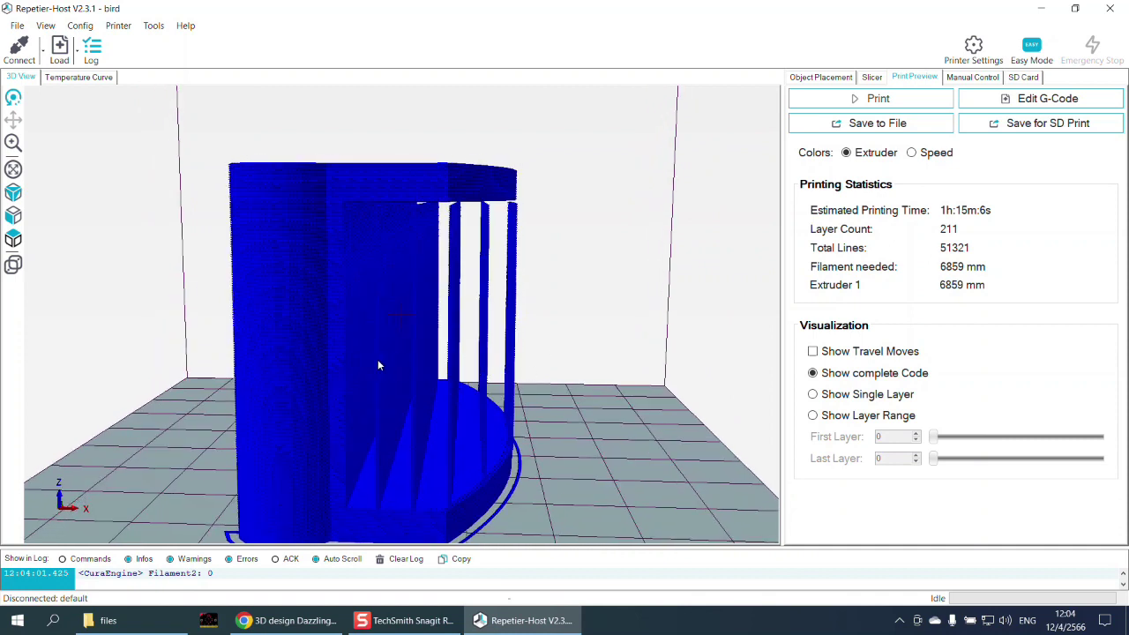
drag(562, 359, 521, 388)
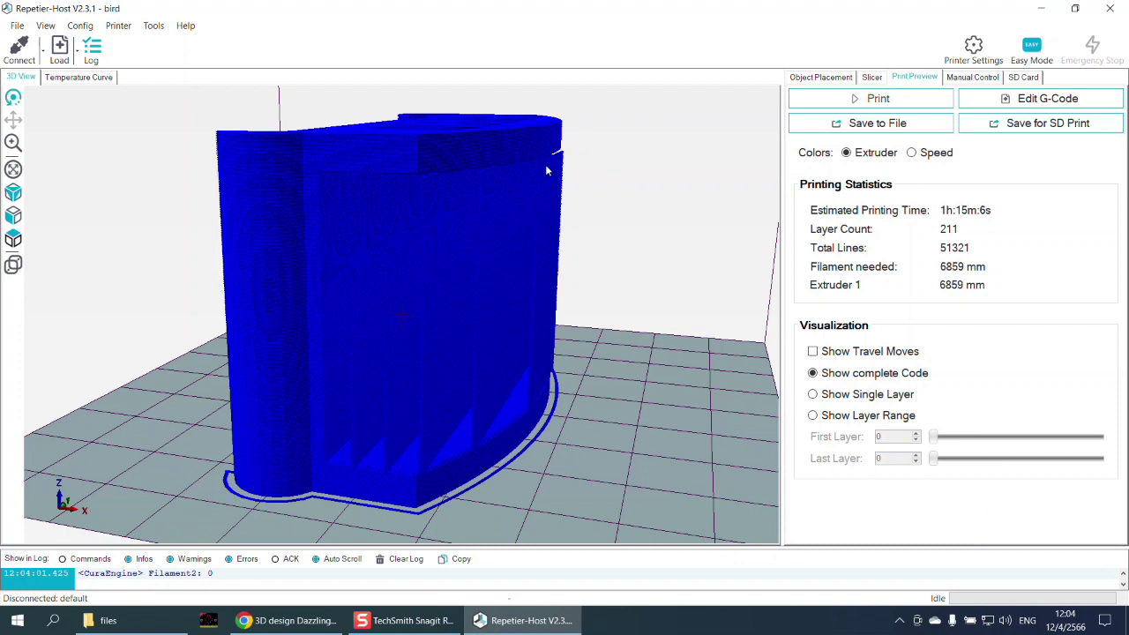
drag(452, 392, 489, 384)
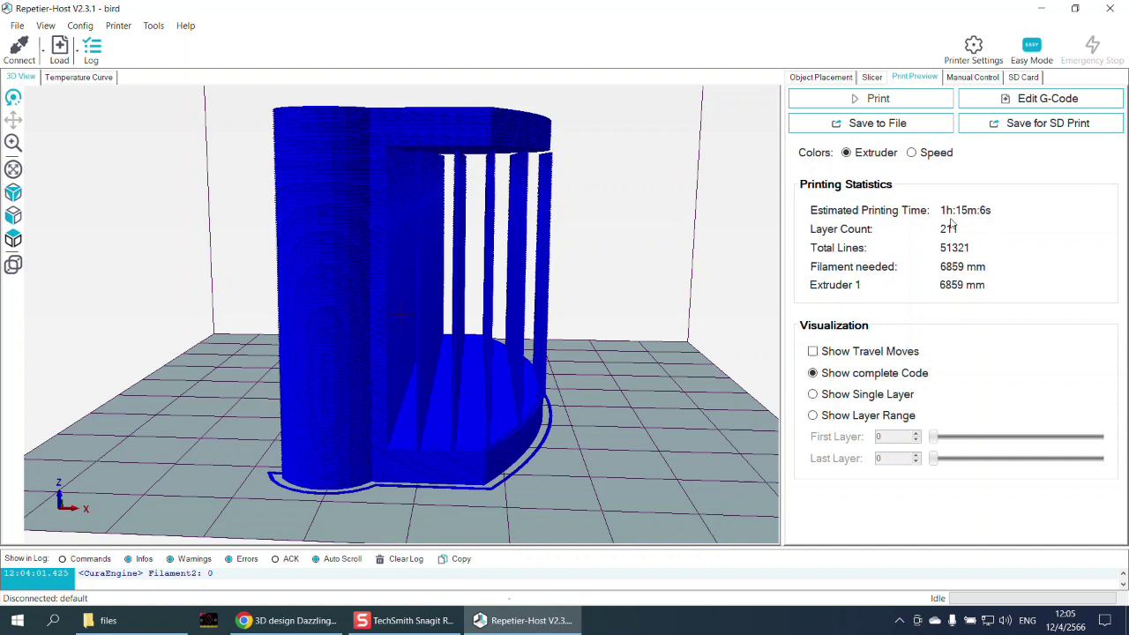
- Save the sliced G-code as bird.gcode in New folder (2)
click(886, 125)
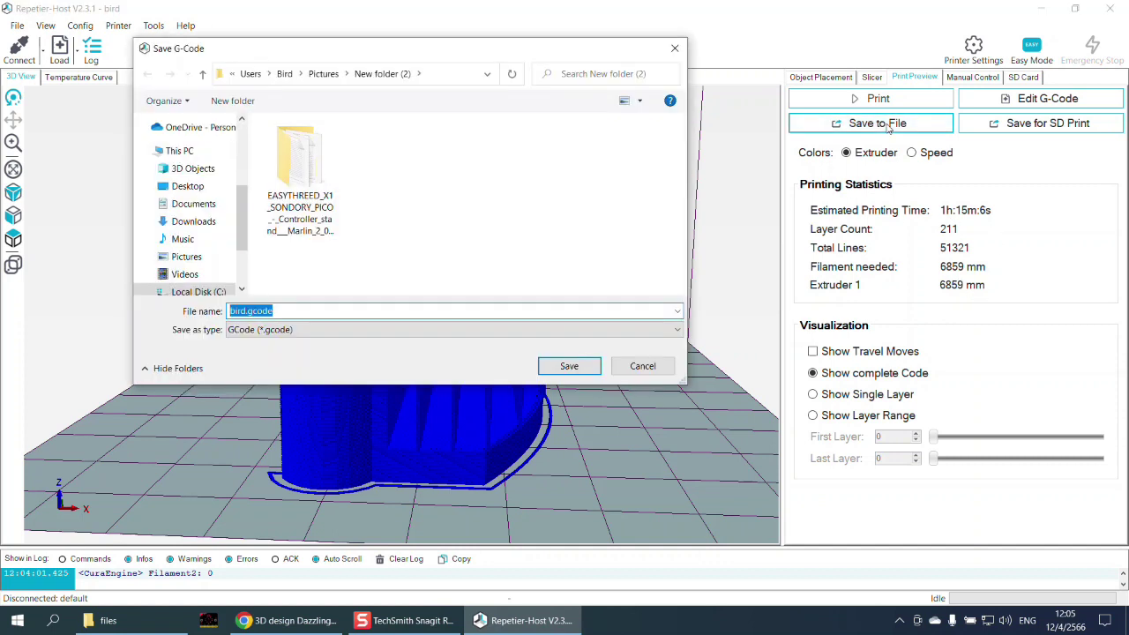
click(249, 310)
drag(246, 310, 229, 320)
click(288, 312)
click(568, 363)
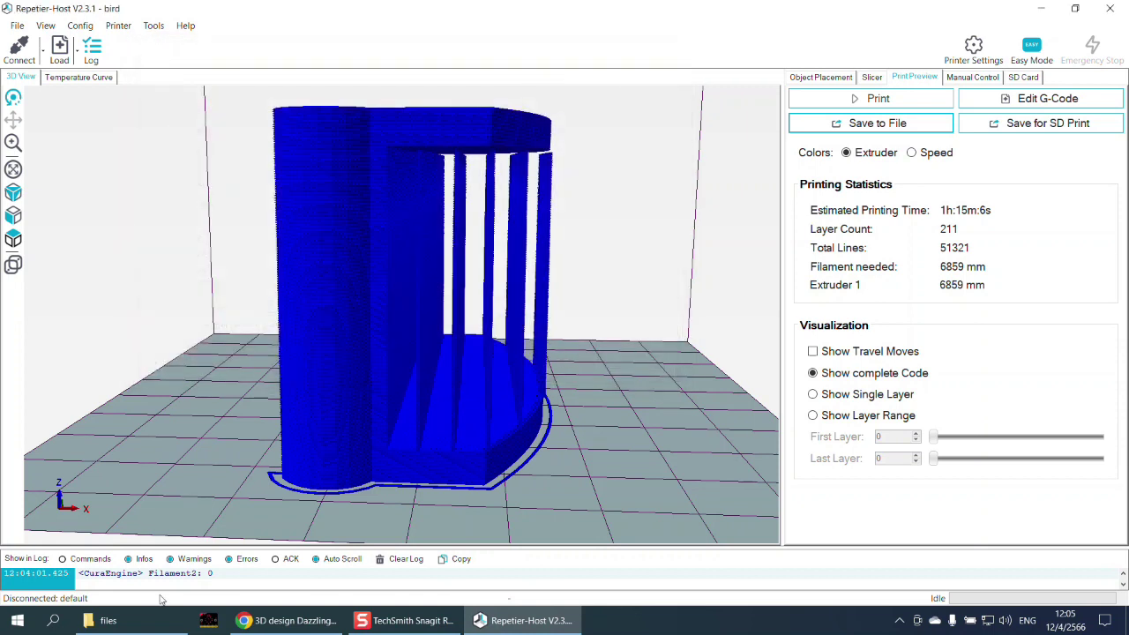
- Switch to File Explorer, go to New folder (2) and select the saved bird.gcode file
click(159, 620)
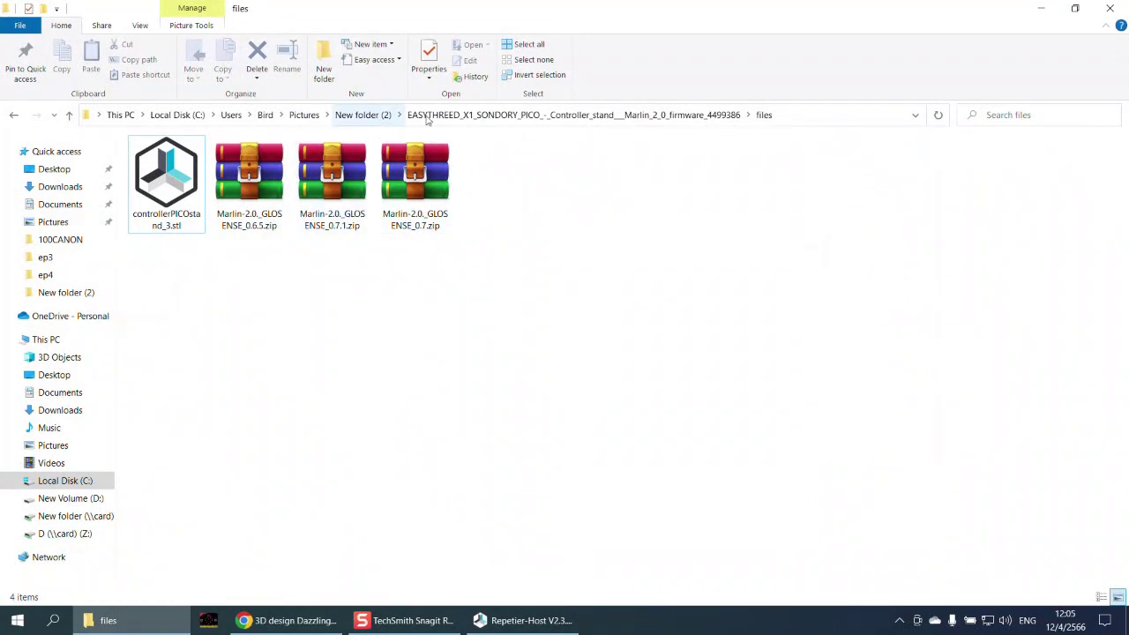
click(427, 115)
click(381, 116)
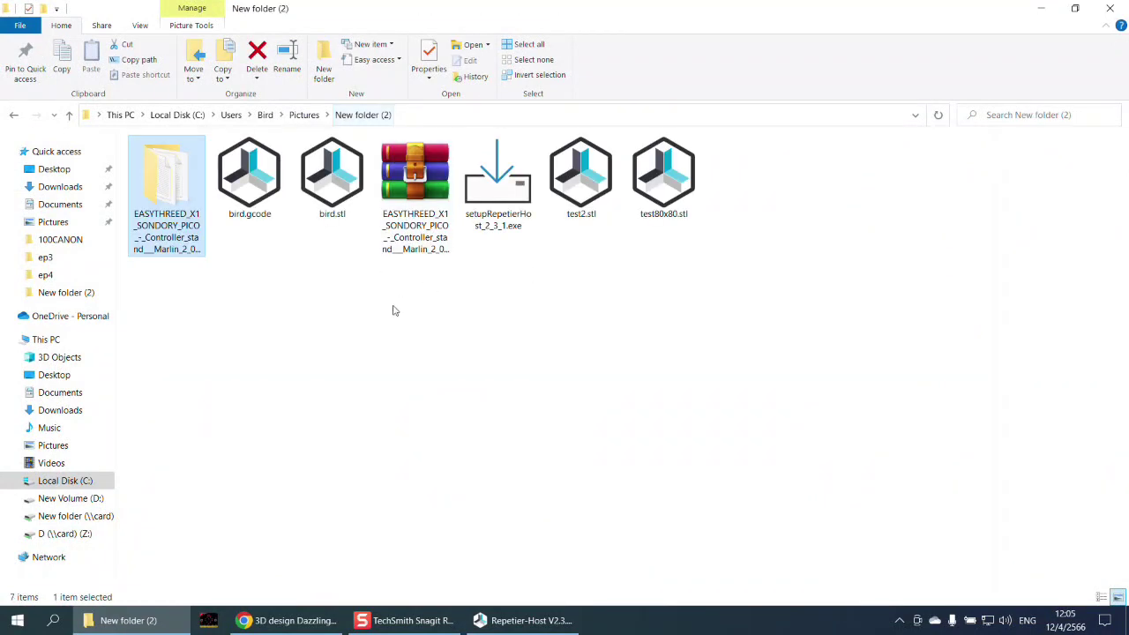
click(253, 181)
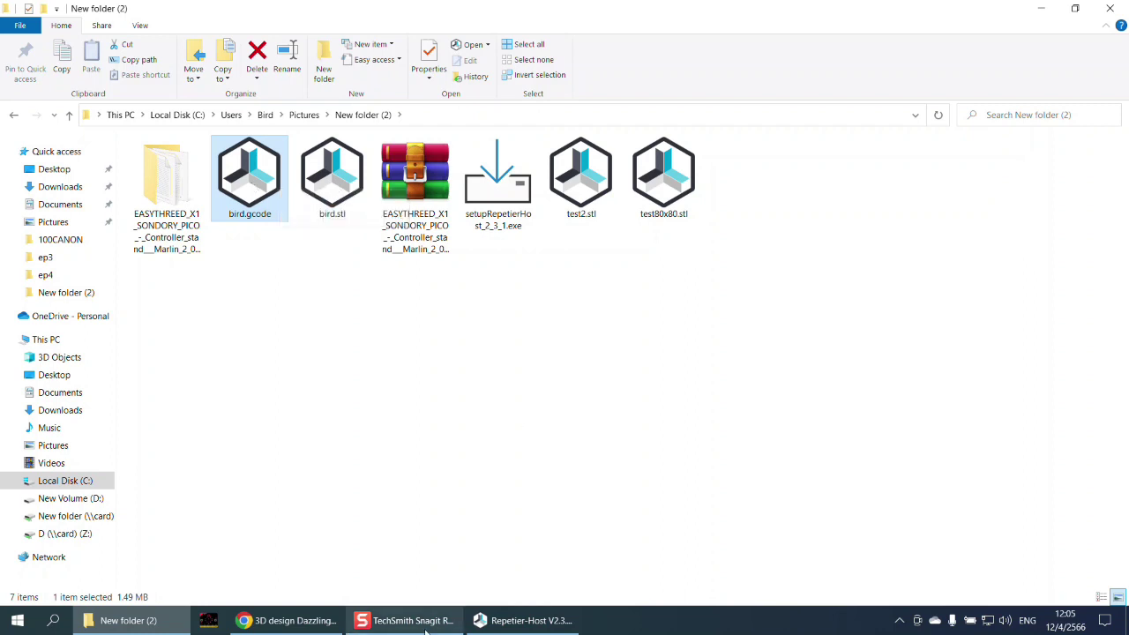
- Switch to Chrome, open the Thingiverse home page from the controller stand page and browse the popular models
click(291, 621)
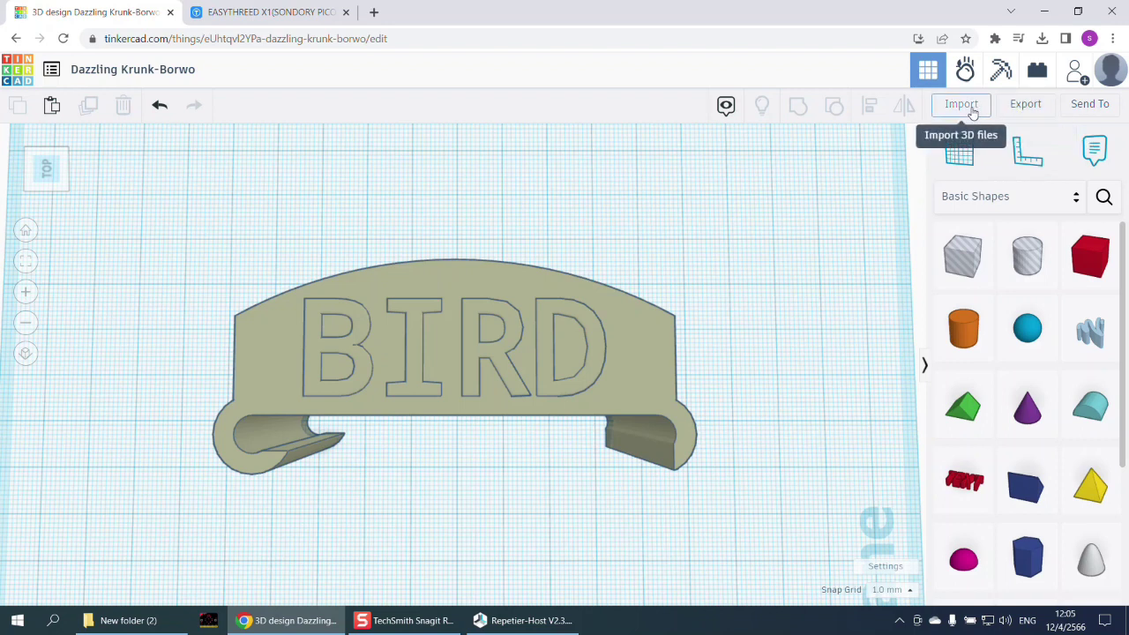
click(289, 12)
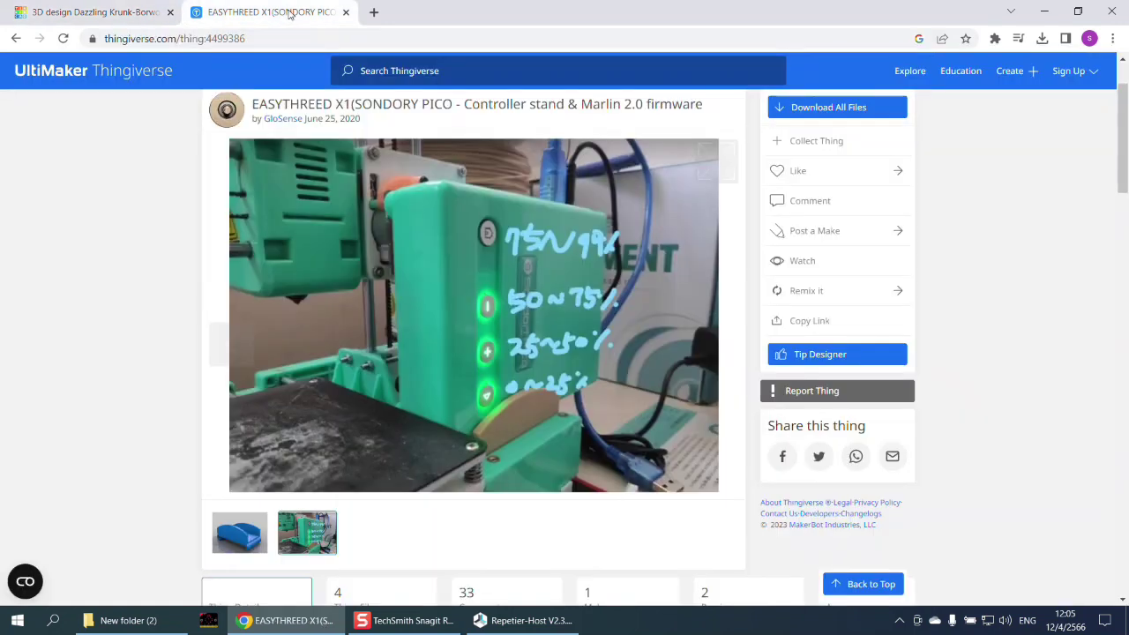
click(97, 73)
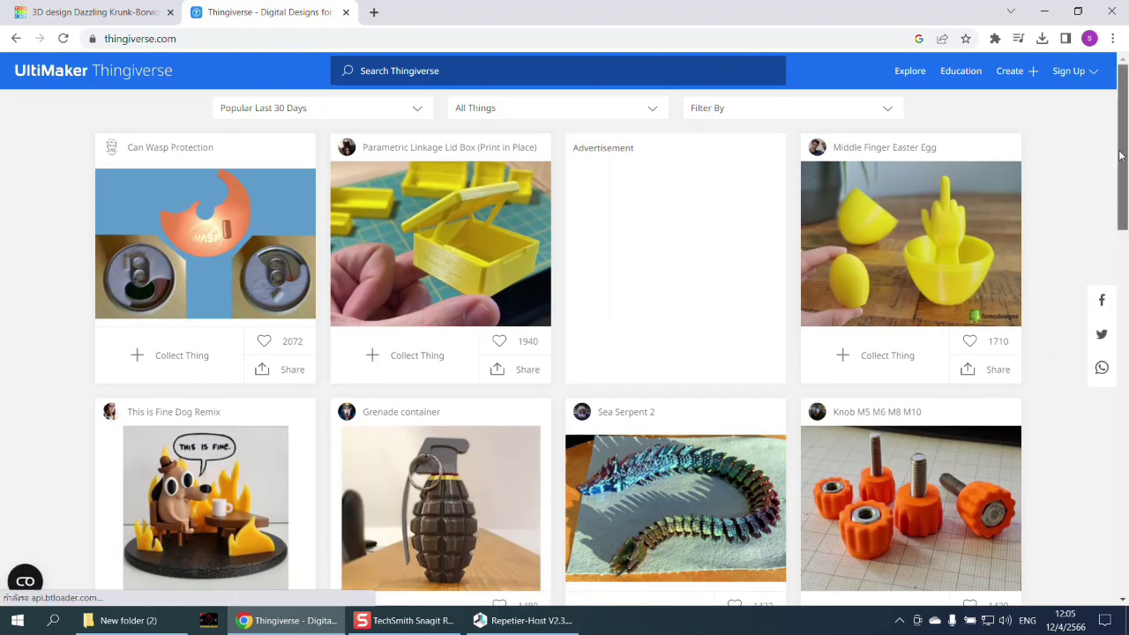
drag(1120, 171, 1102, 476)
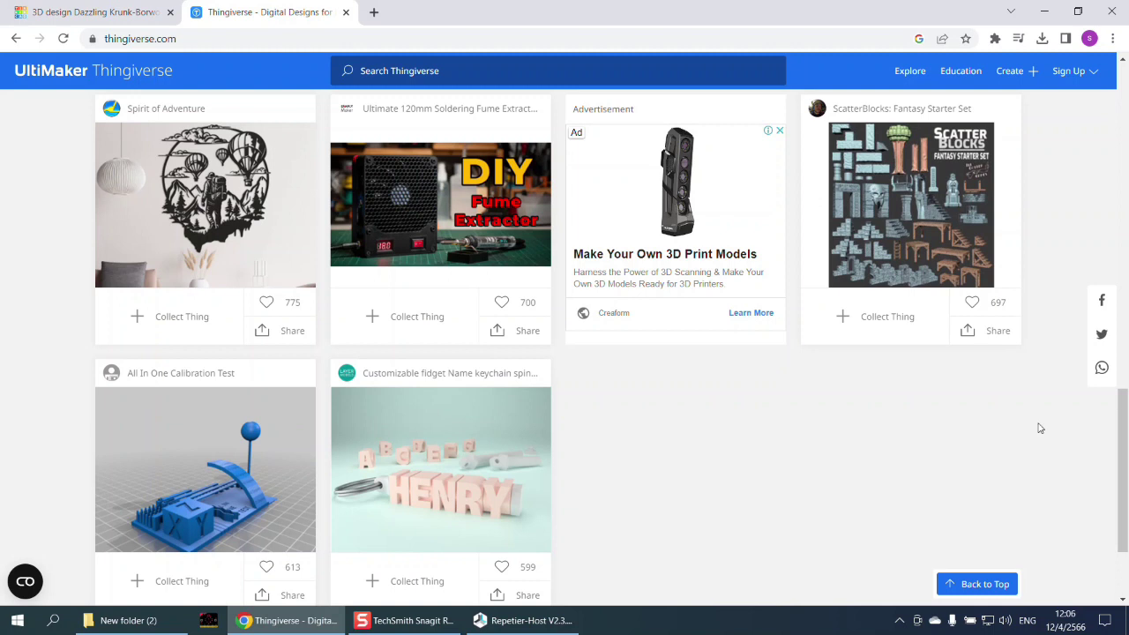